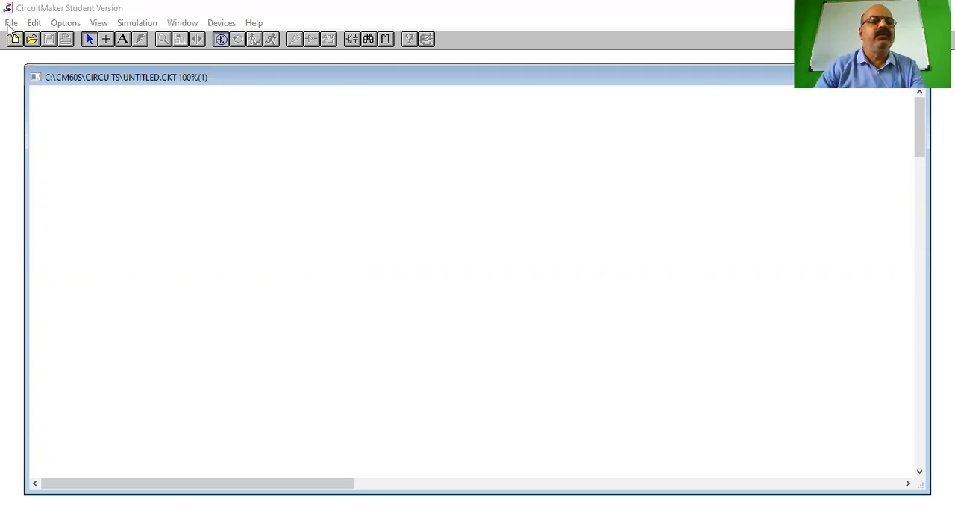
# Look through the commands available for files, editing, options, view, simulation, windows, devices and help
pyautogui.click(10, 23)
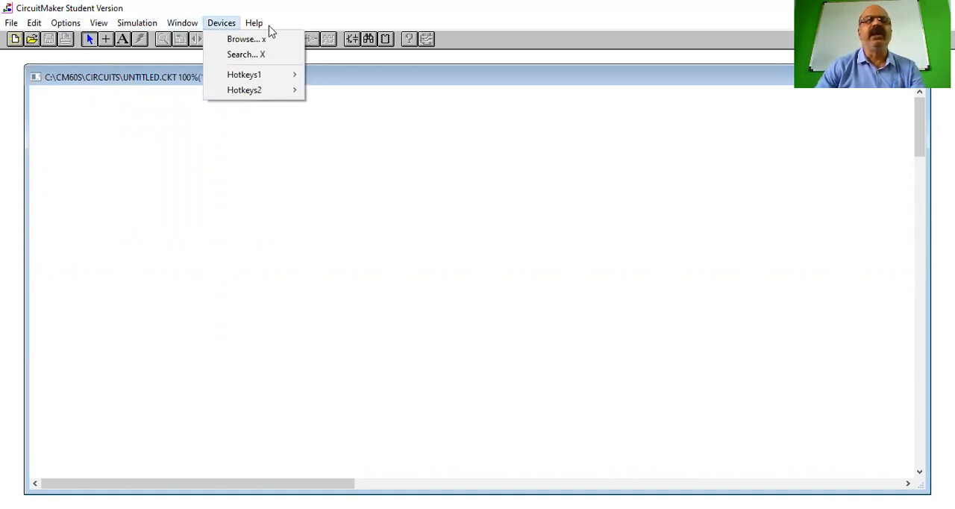
pyautogui.click(11, 25)
pyautogui.click(12, 25)
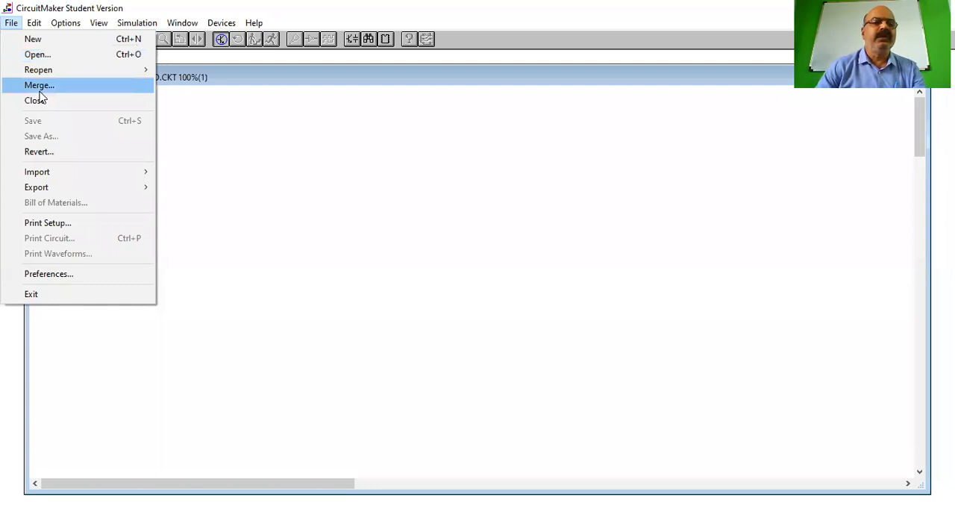
pyautogui.moveTo(53, 174)
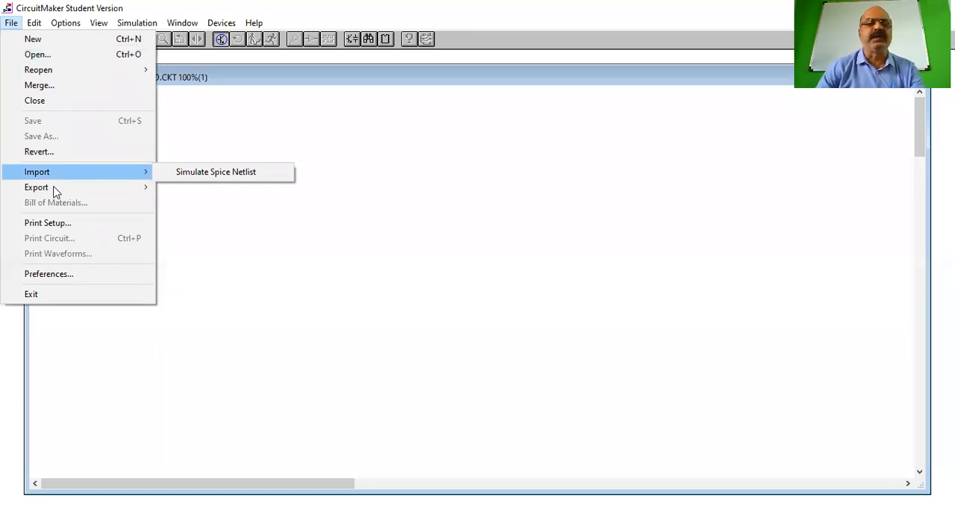
pyautogui.moveTo(55, 192)
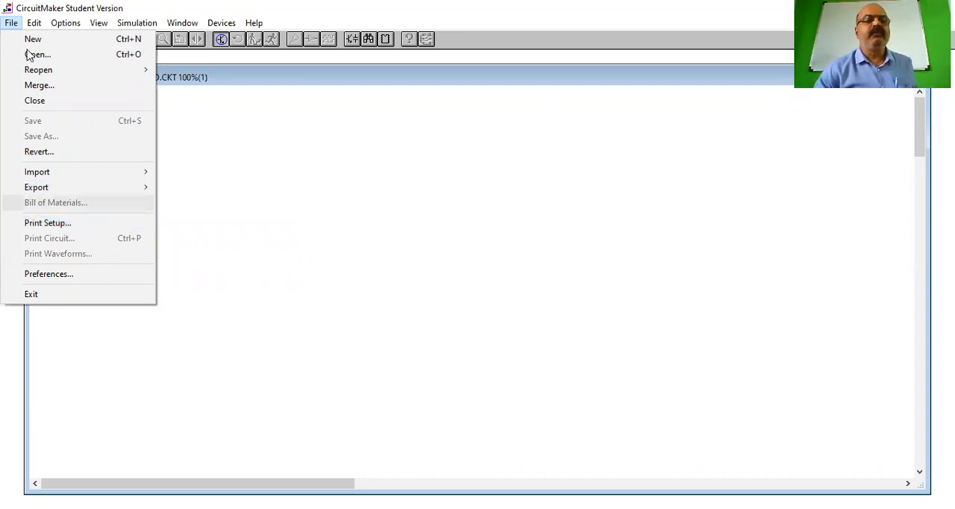
pyautogui.click(36, 27)
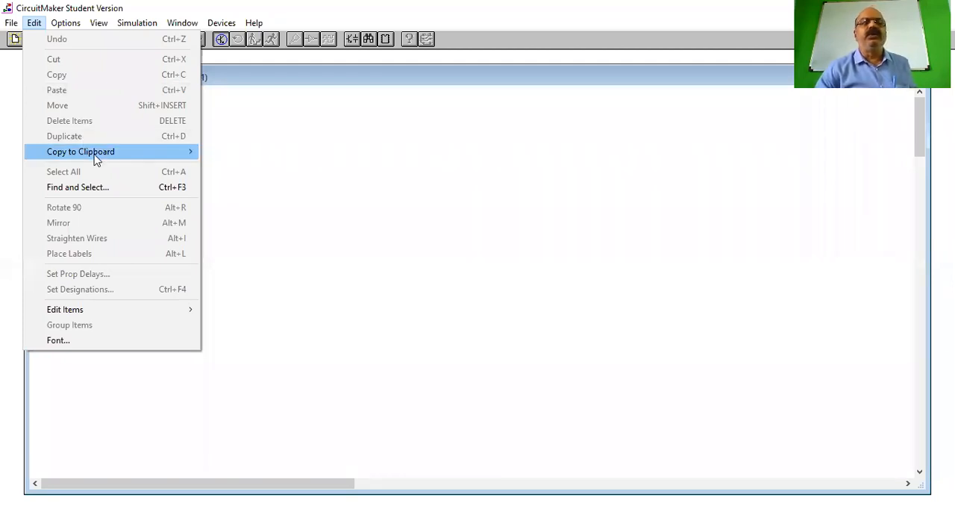
pyautogui.moveTo(95, 160)
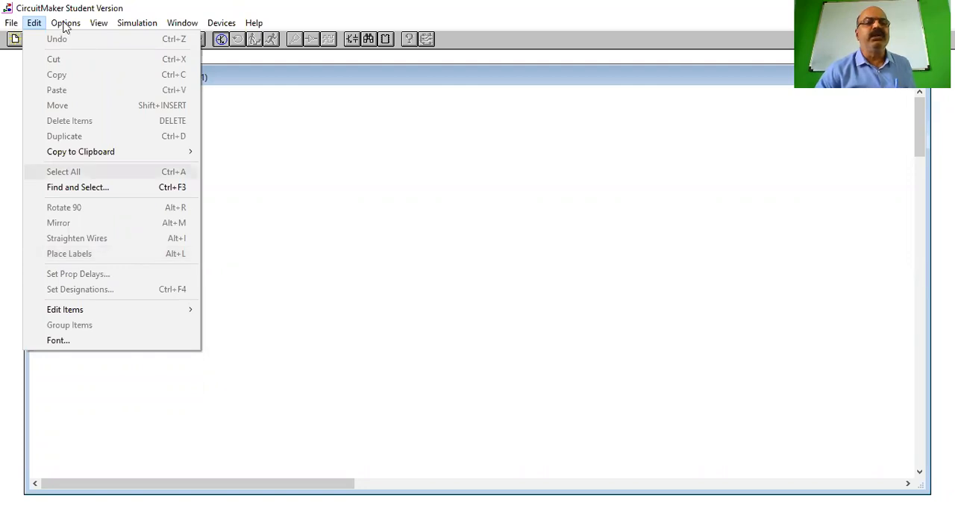
pyautogui.moveTo(65, 27)
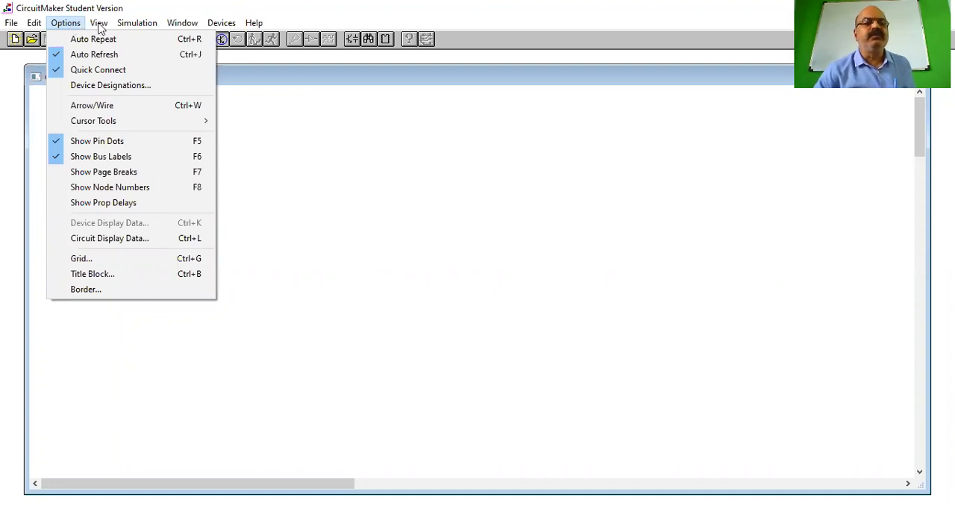
pyautogui.moveTo(99, 26)
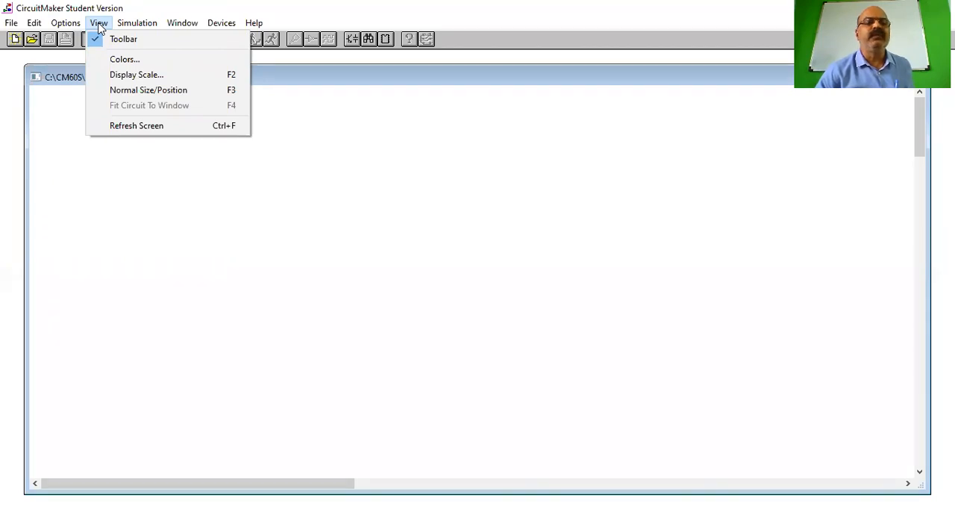
pyautogui.moveTo(134, 28)
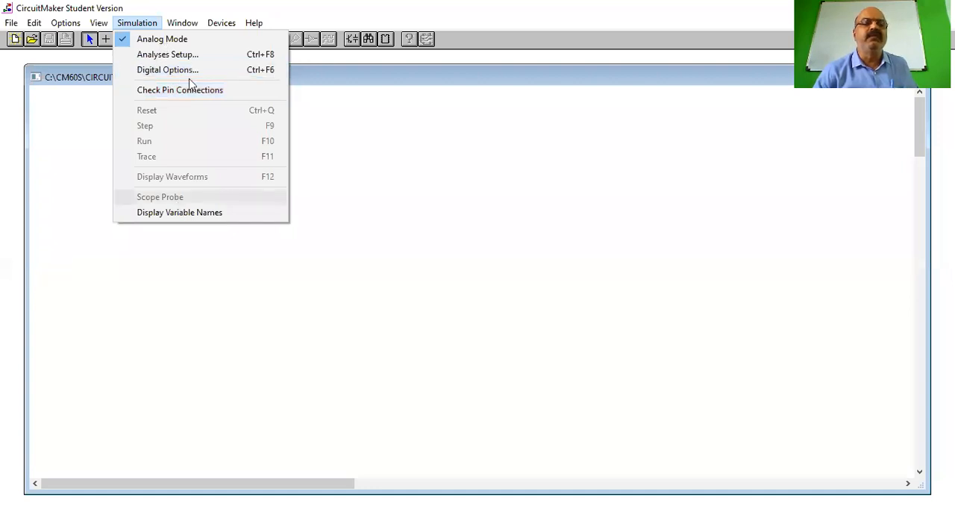
pyautogui.moveTo(184, 24)
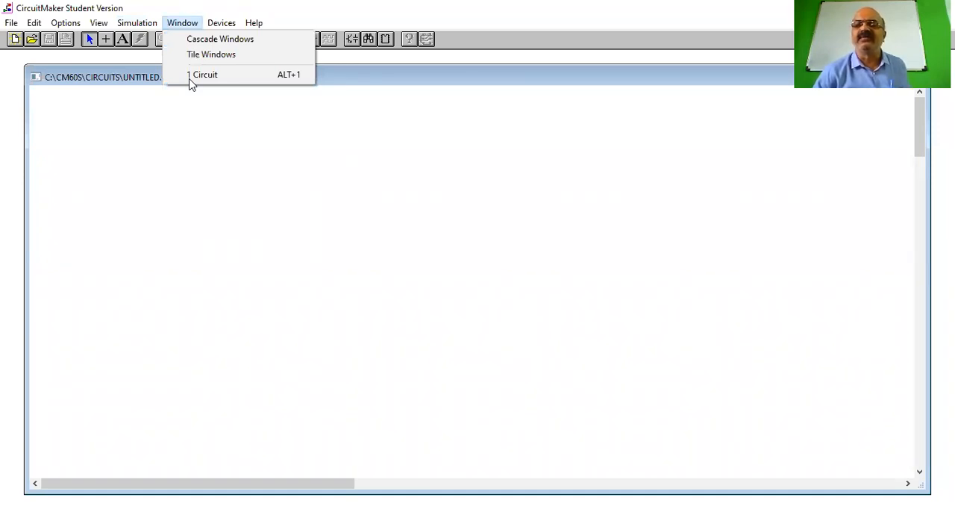
pyautogui.click(191, 28)
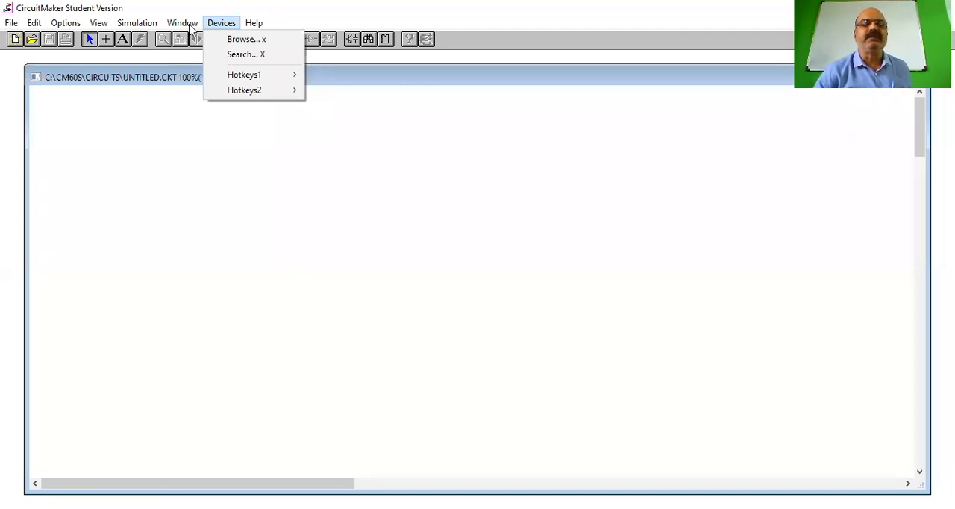
pyautogui.press('Right')
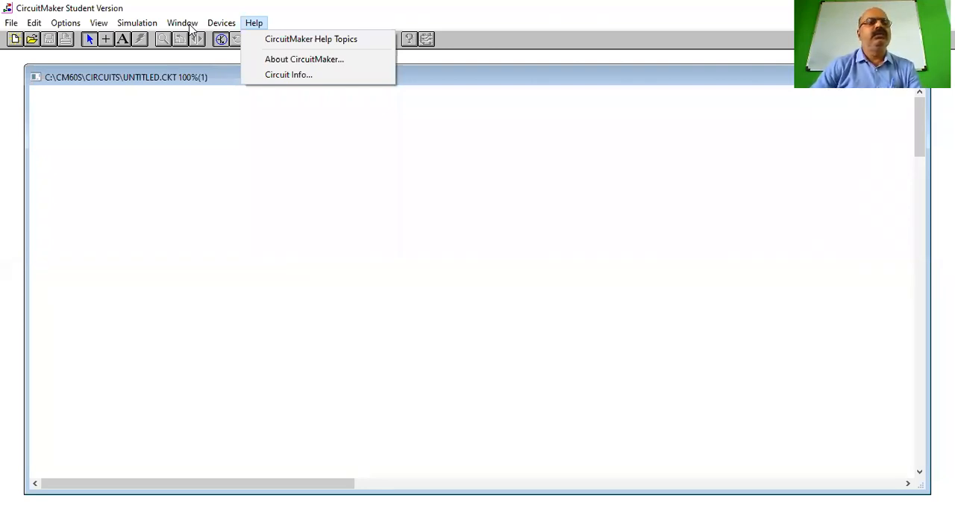
pyautogui.click(16, 23)
pyautogui.moveTo(182, 23)
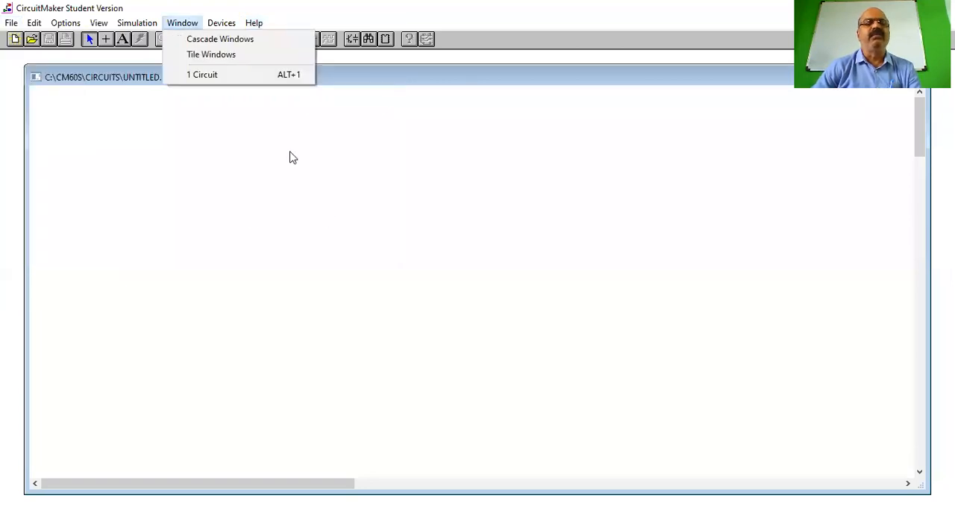
pyautogui.click(292, 157)
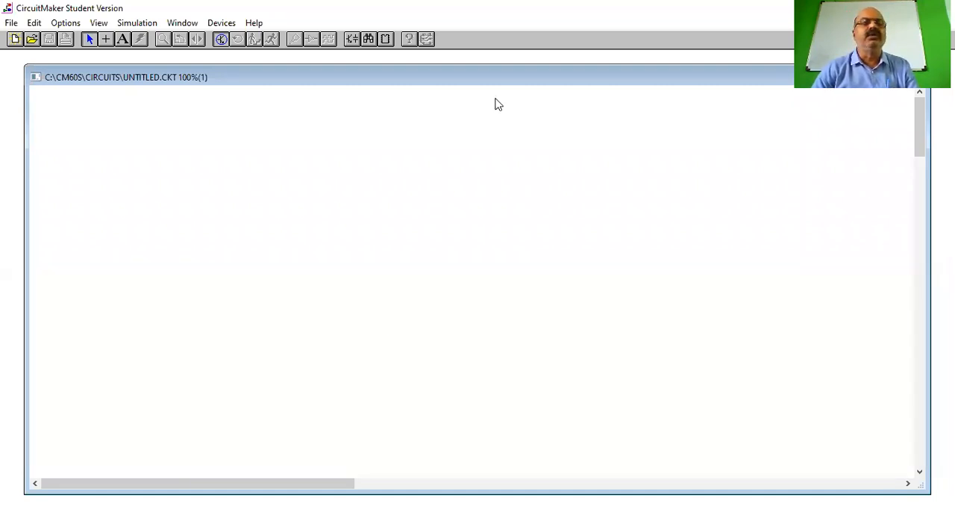
# Open the device browser and examine the General class's capacitors, diodes, inductors, instruments and sources
pyautogui.click(227, 35)
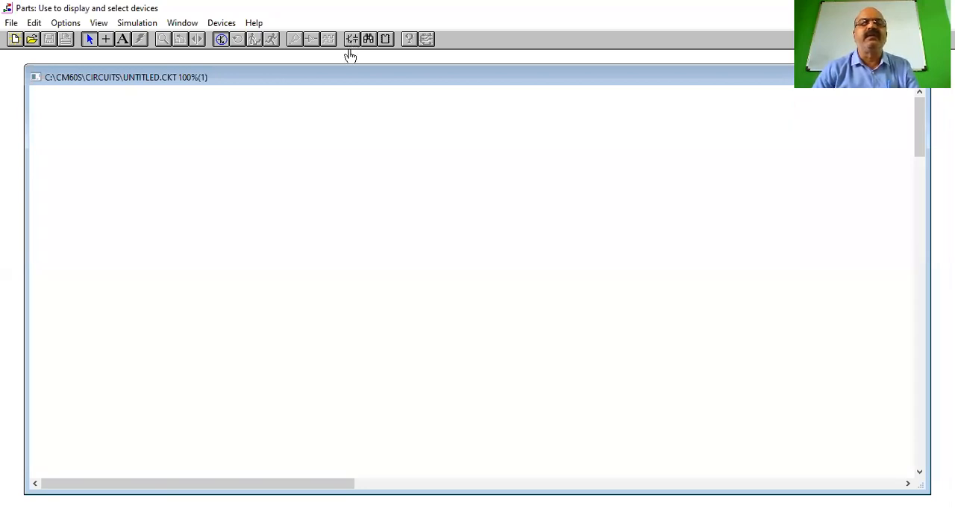
pyautogui.click(352, 40)
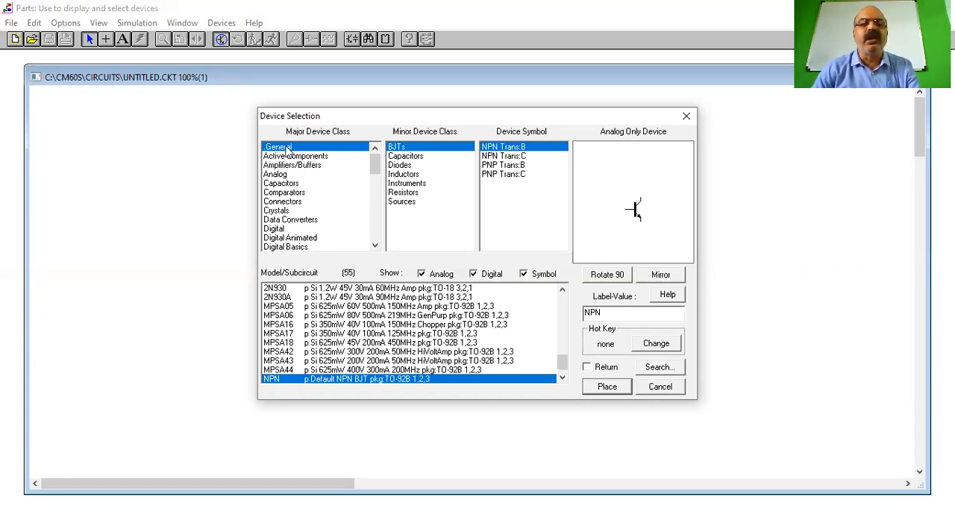
pyautogui.click(418, 156)
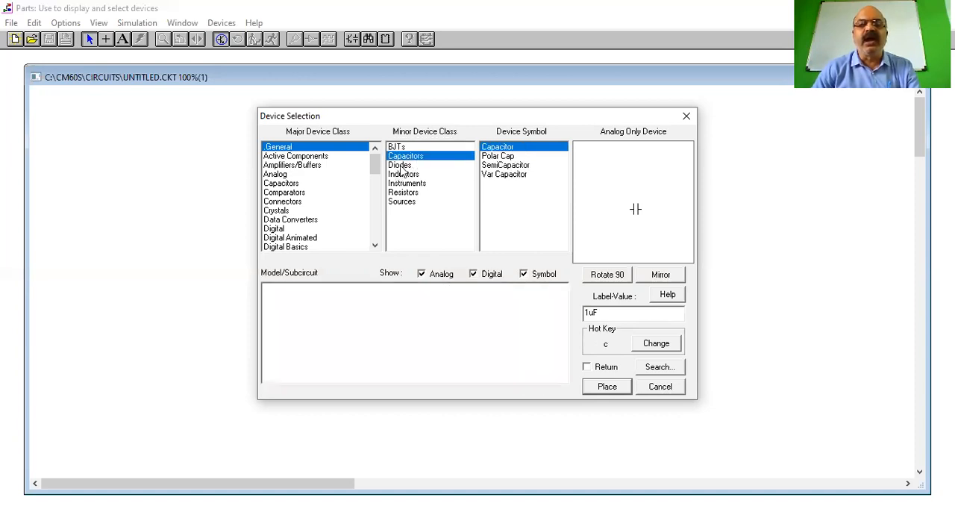
pyautogui.click(400, 166)
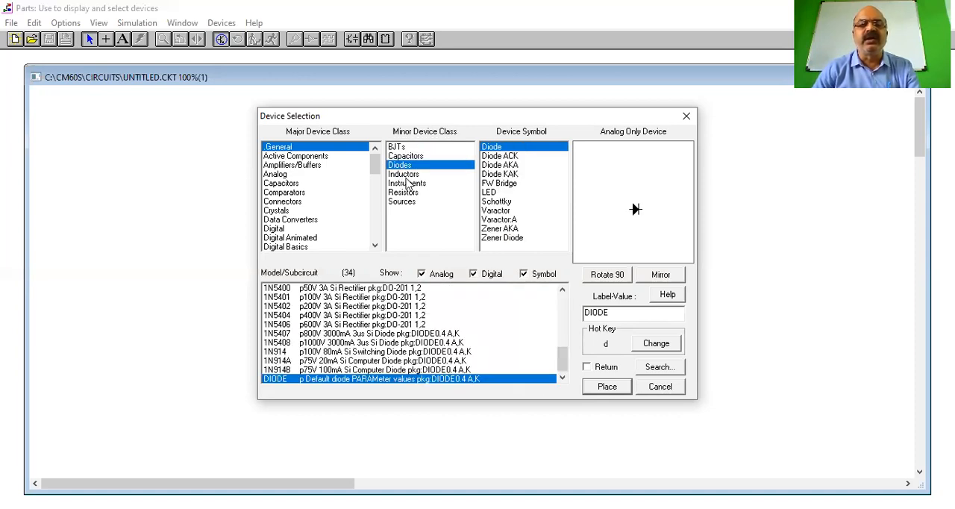
pyautogui.click(403, 174)
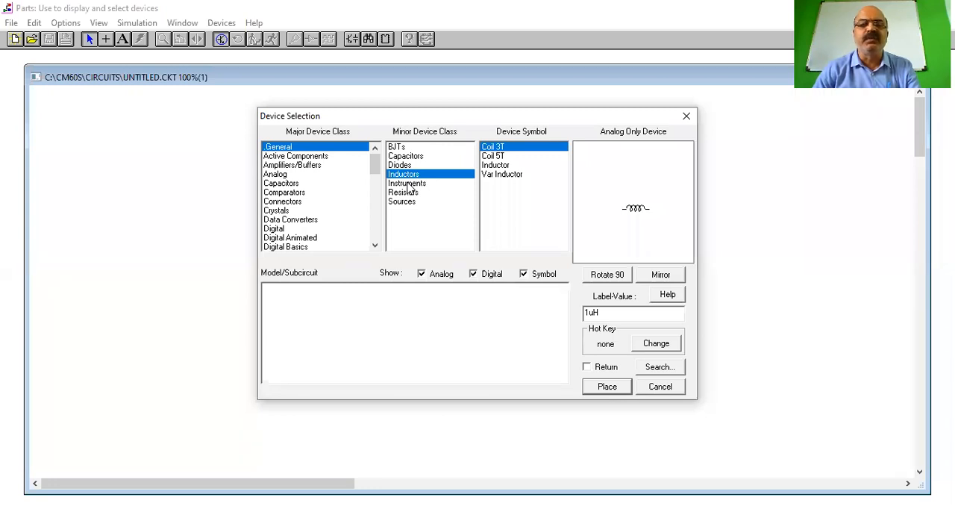
pyautogui.click(408, 184)
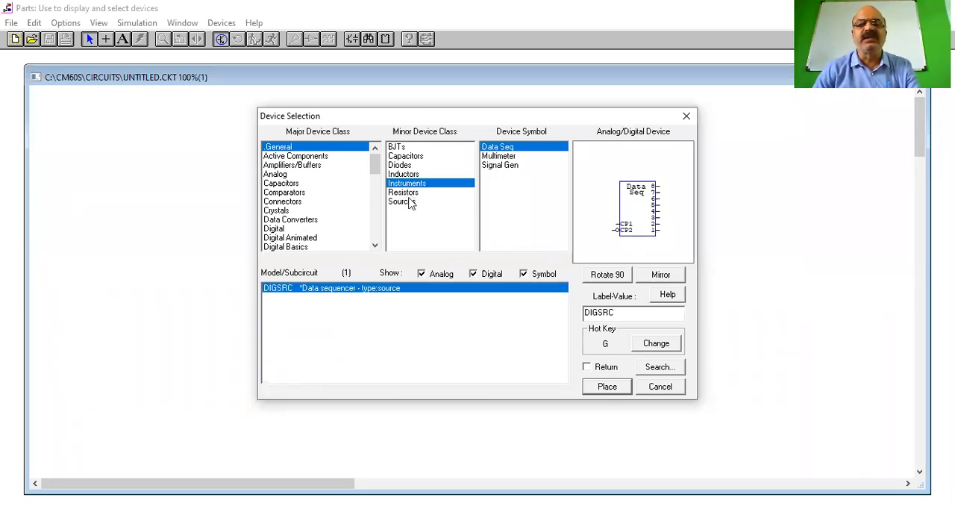
pyautogui.click(409, 203)
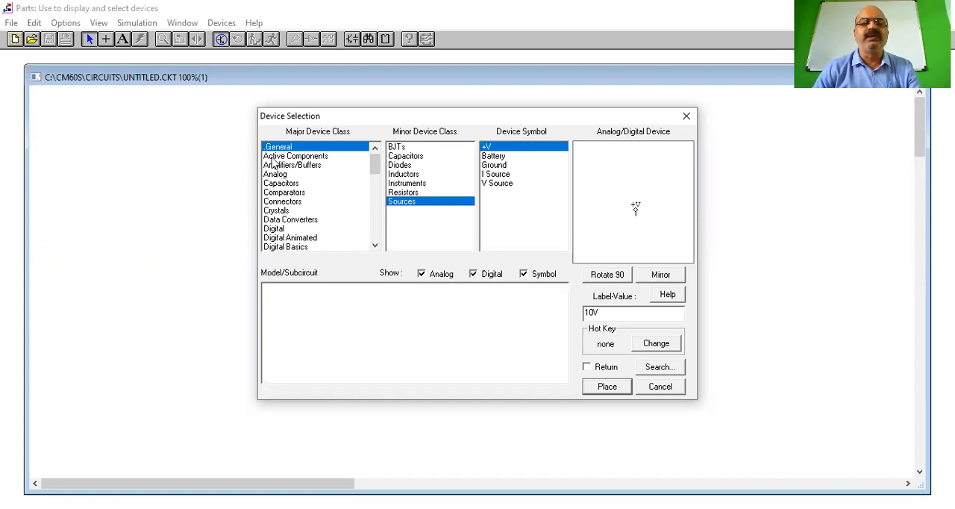
# Examine the Active Components class, covering Darlingtons, diodes, IGBTs, JFETs, enhancement MOSFETs, SCRs, triacs and unijunction transistors
pyautogui.click(273, 156)
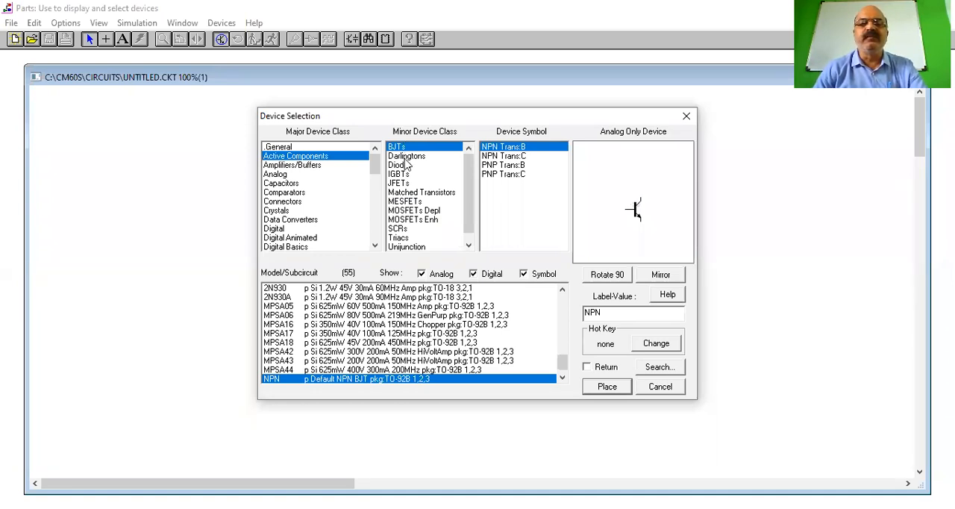
pyautogui.click(413, 158)
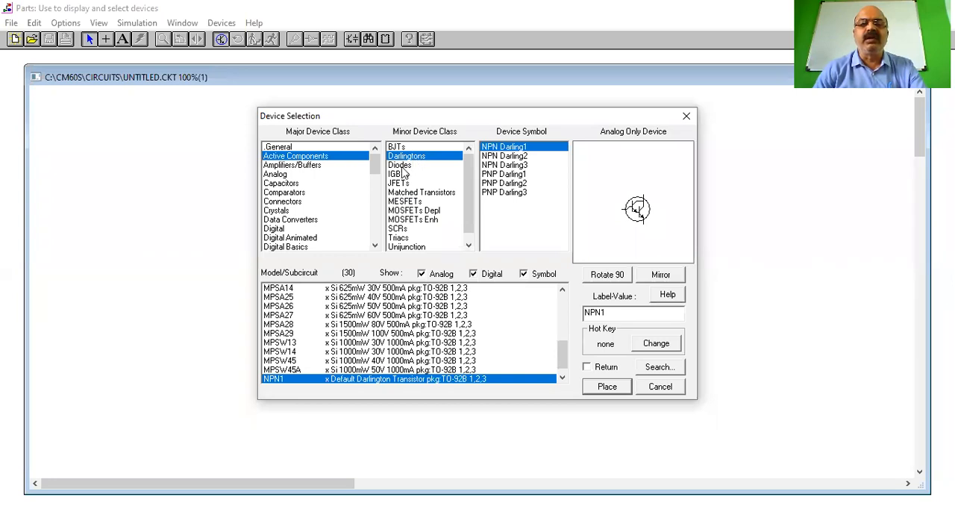
pyautogui.click(400, 167)
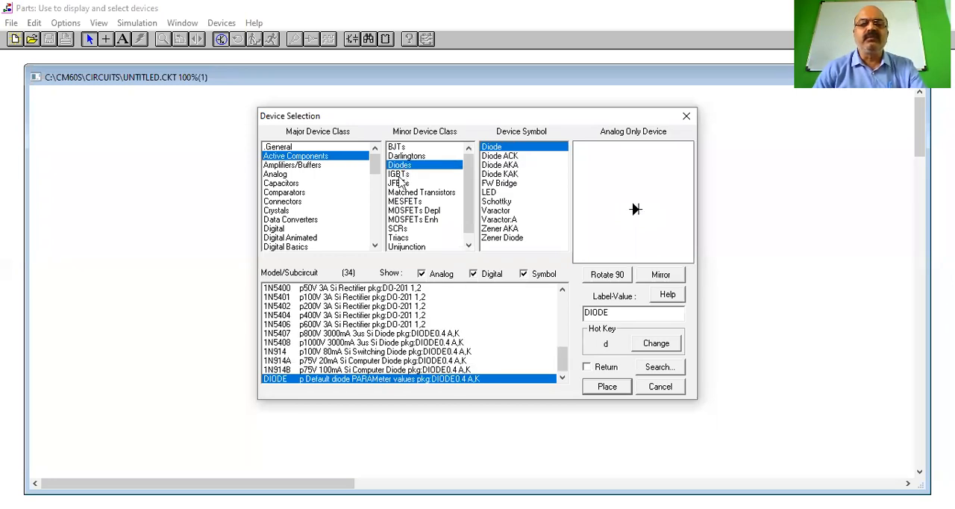
pyautogui.click(400, 174)
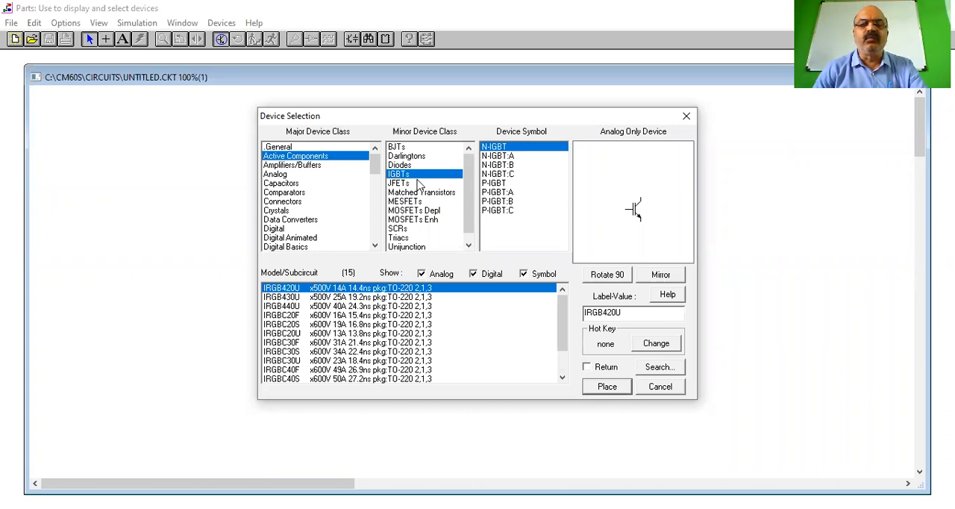
pyautogui.click(403, 183)
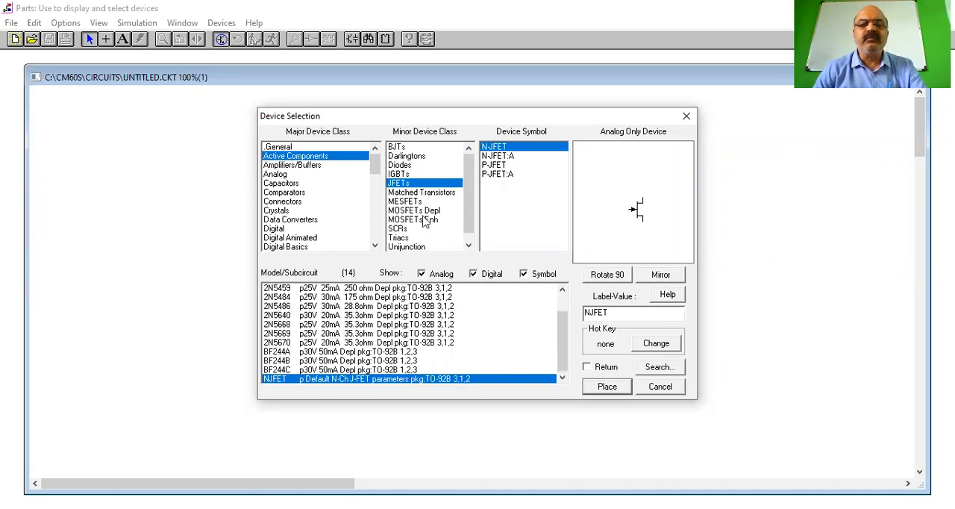
pyautogui.click(424, 221)
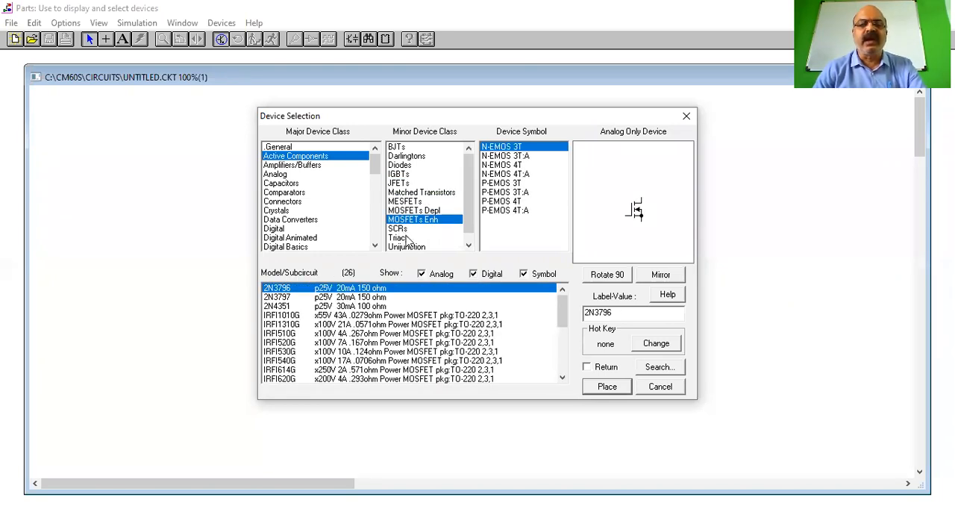
pyautogui.click(400, 229)
pyautogui.click(415, 238)
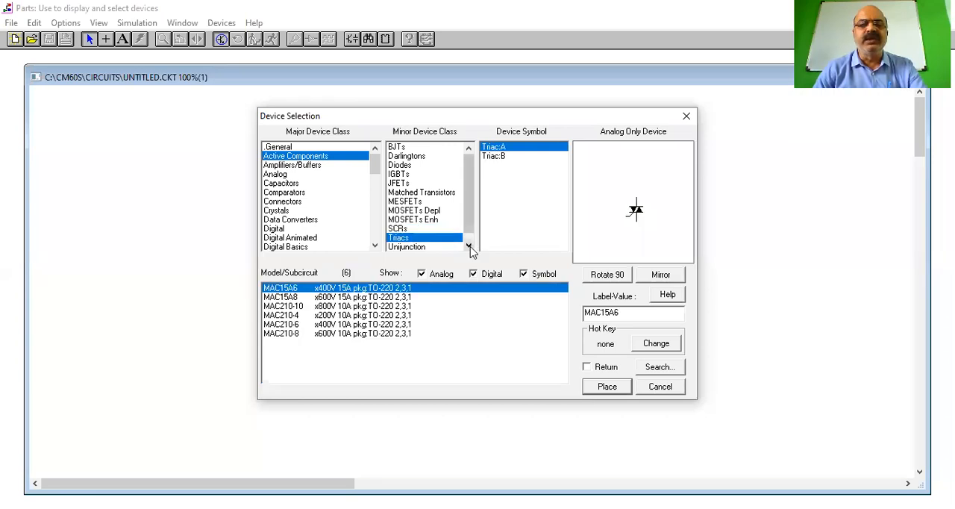
pyautogui.click(468, 245)
pyautogui.click(417, 237)
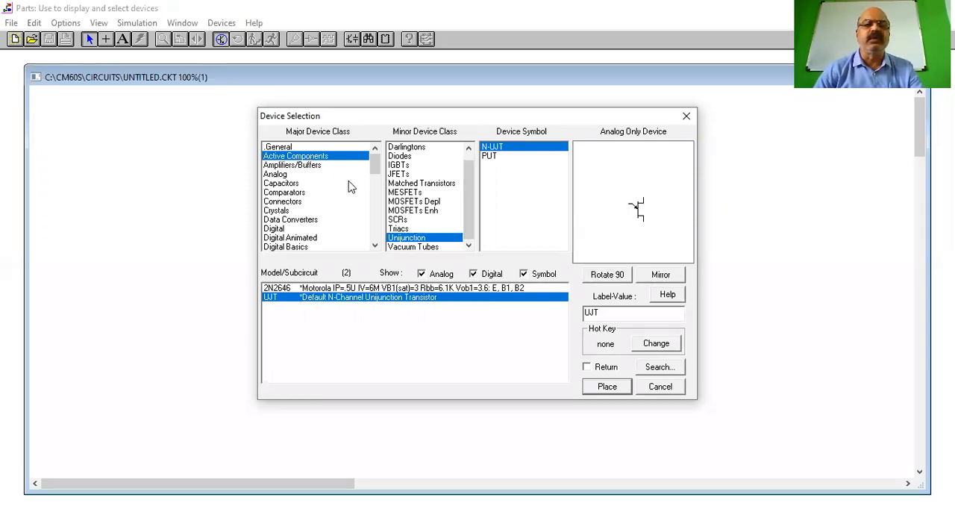
# Look through the Amplifiers/Buffers, Analog, Capacitors, Connectors, Crystals, Data Converters and Digital device classes
pyautogui.click(284, 166)
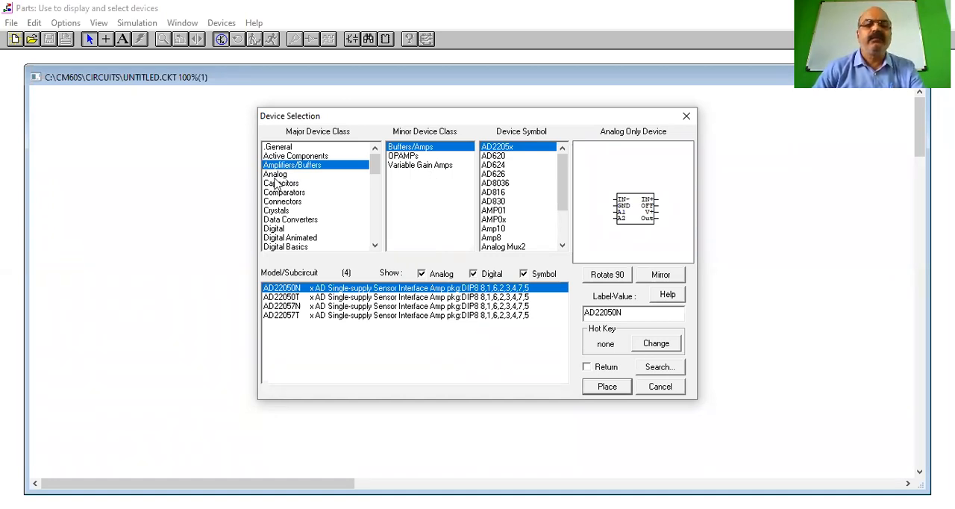
pyautogui.click(276, 175)
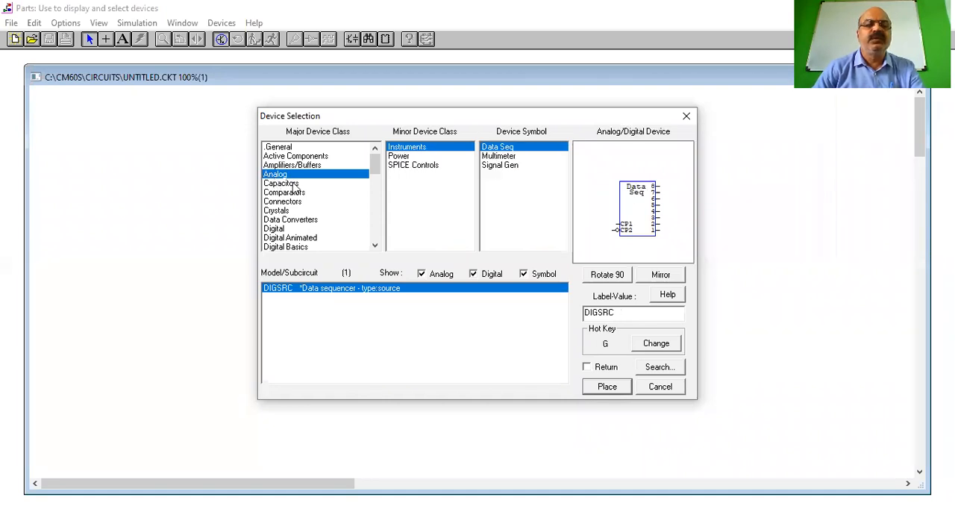
pyautogui.click(294, 188)
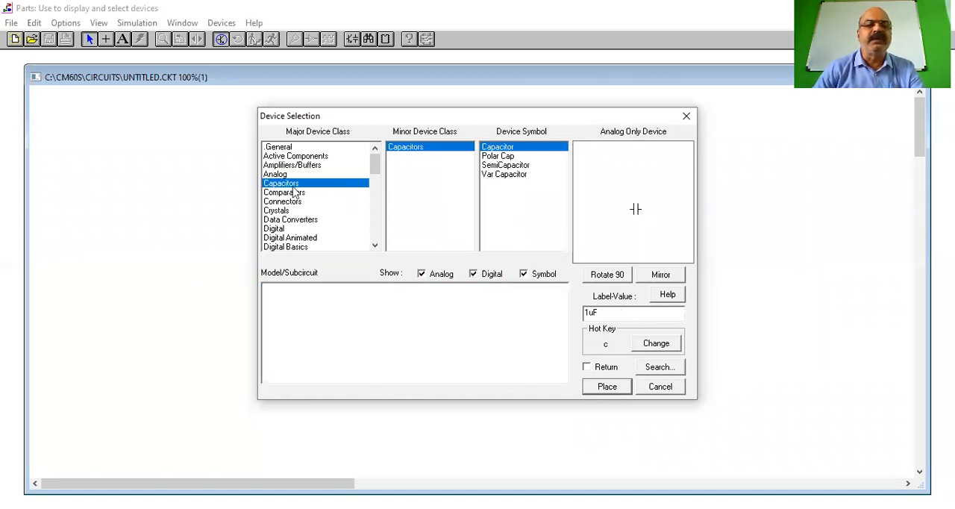
pyautogui.click(297, 195)
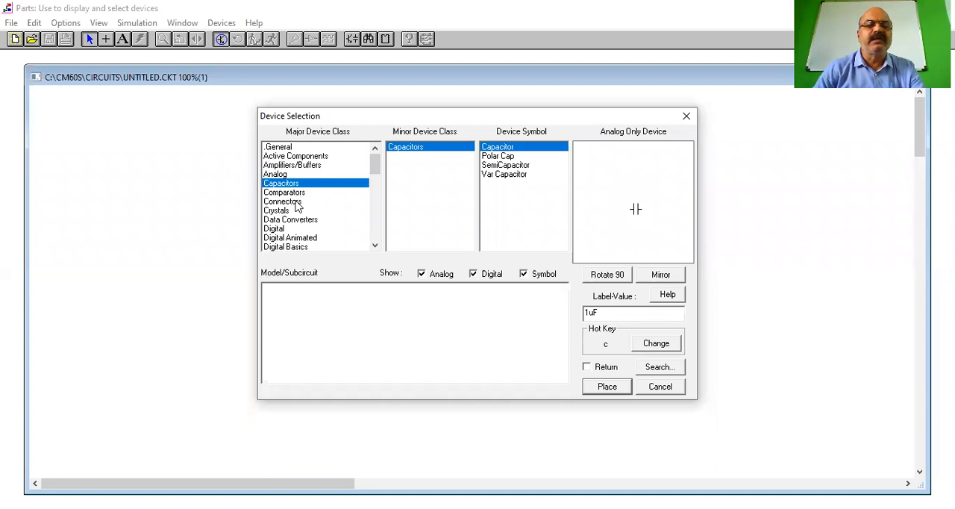
pyautogui.click(295, 203)
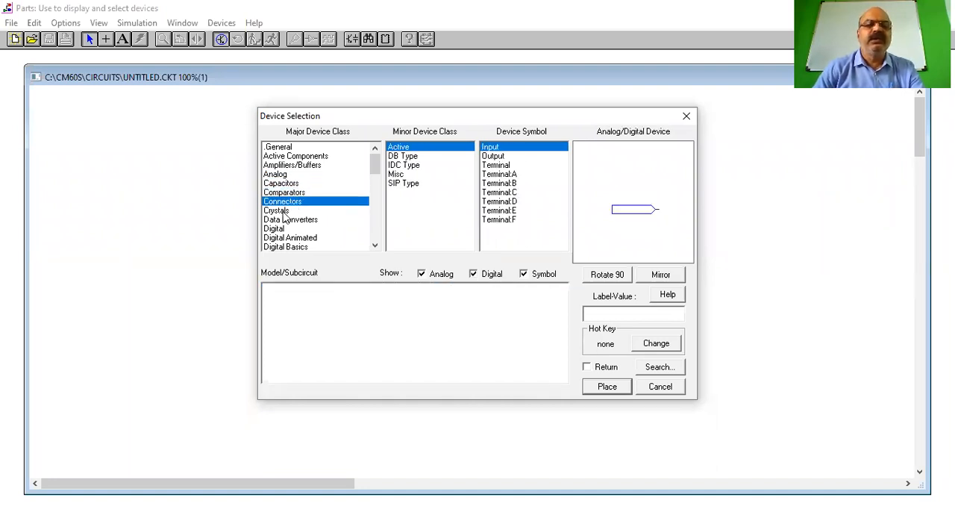
pyautogui.click(285, 212)
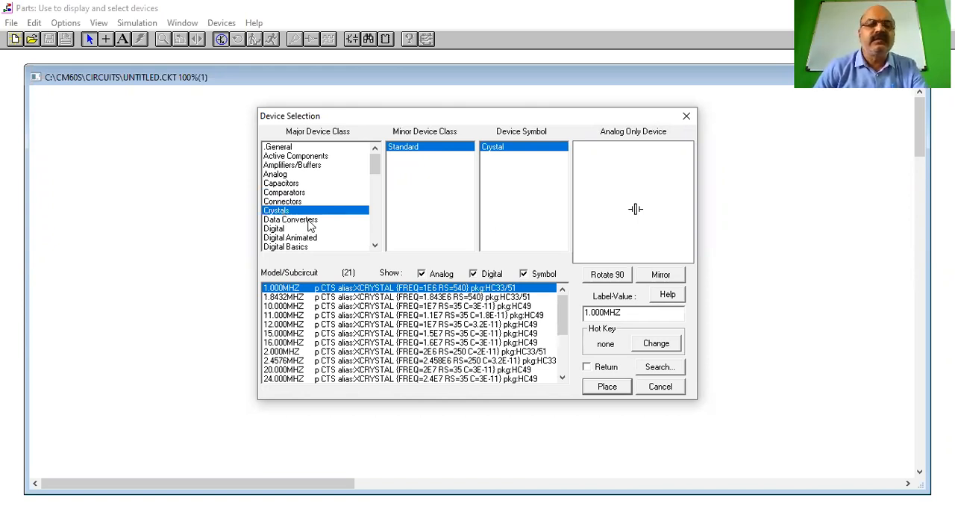
pyautogui.press('Down')
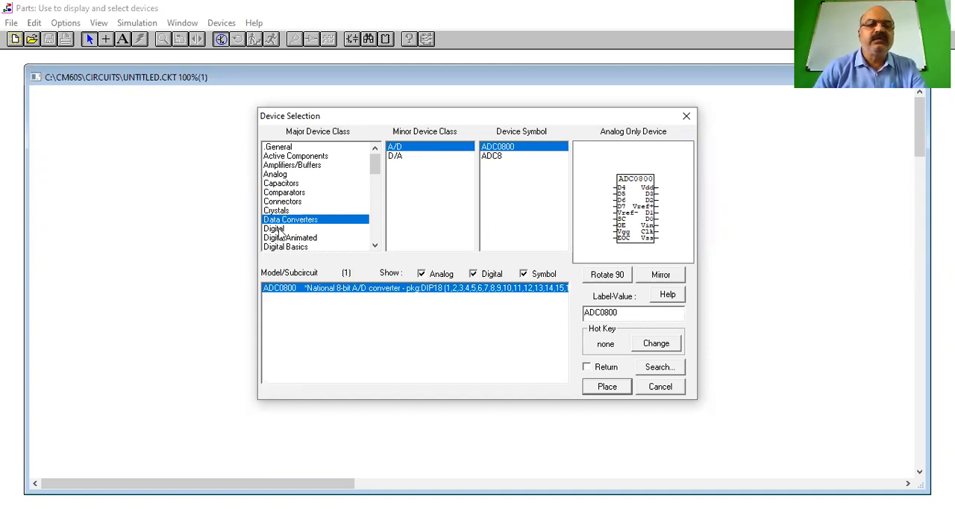
pyautogui.click(278, 230)
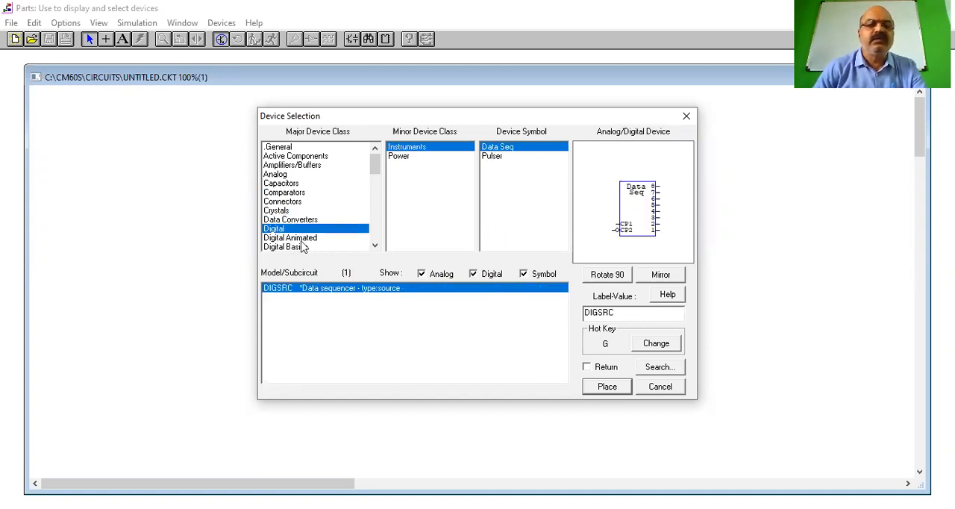
# Examine the Digital Basics class, covering D, JK RN and SR flip-flops, 2-input NAND, NOR and XOR gates, and DeMorgan gates
pyautogui.click(374, 246)
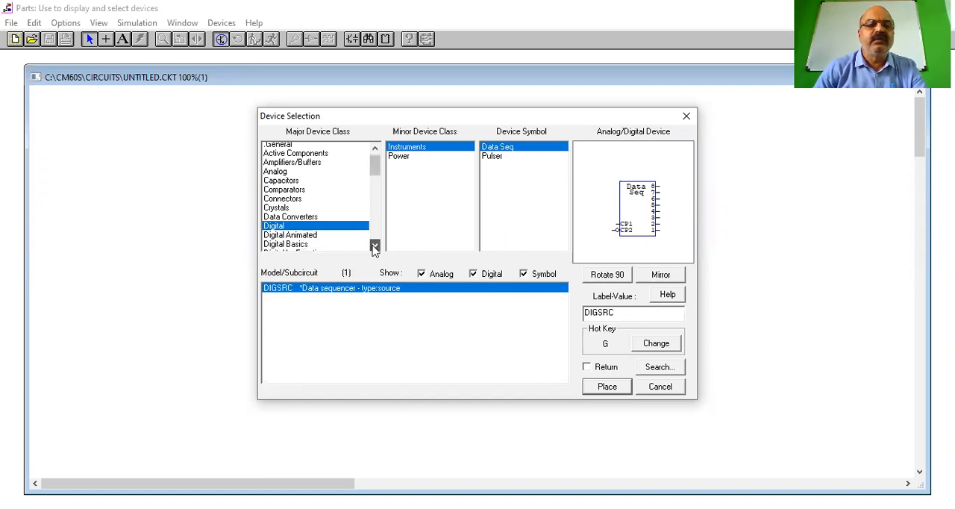
pyautogui.scroll(-2, 283, 200)
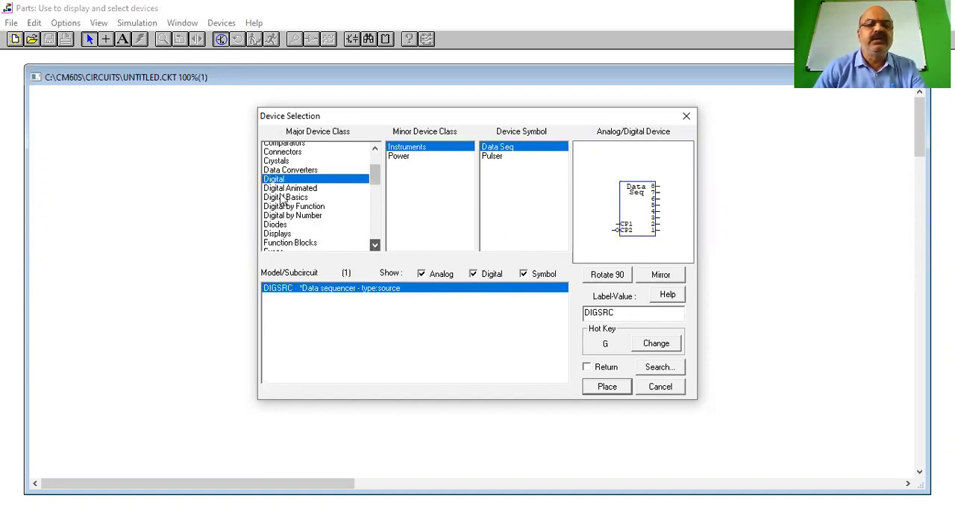
pyautogui.click(284, 192)
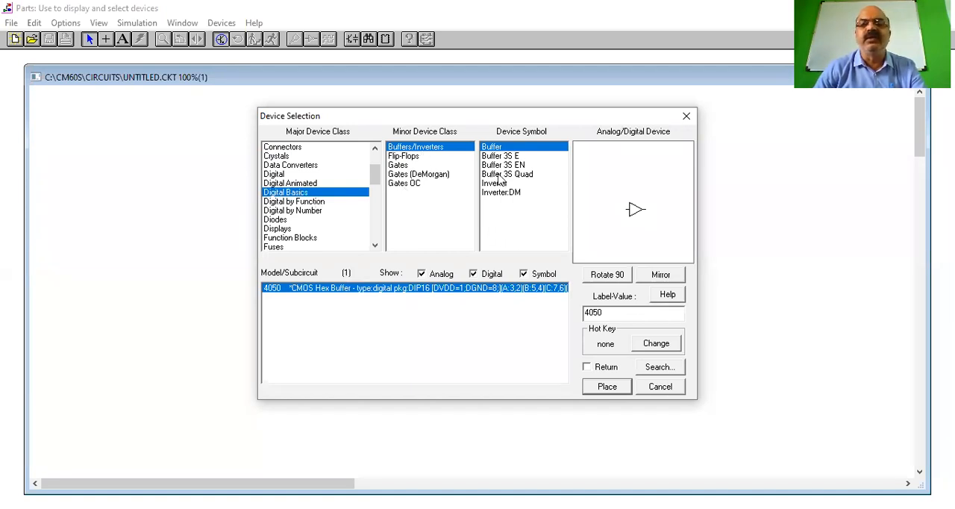
pyautogui.click(413, 158)
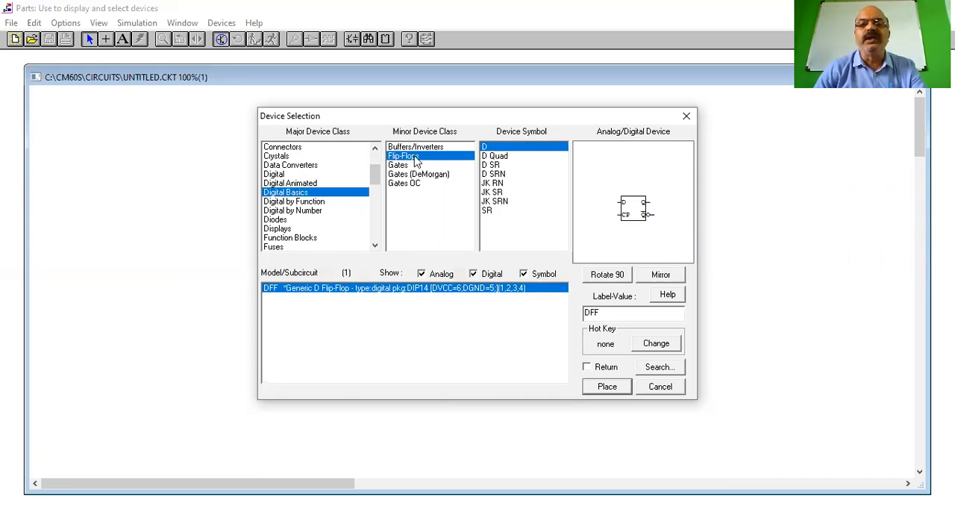
pyautogui.click(495, 185)
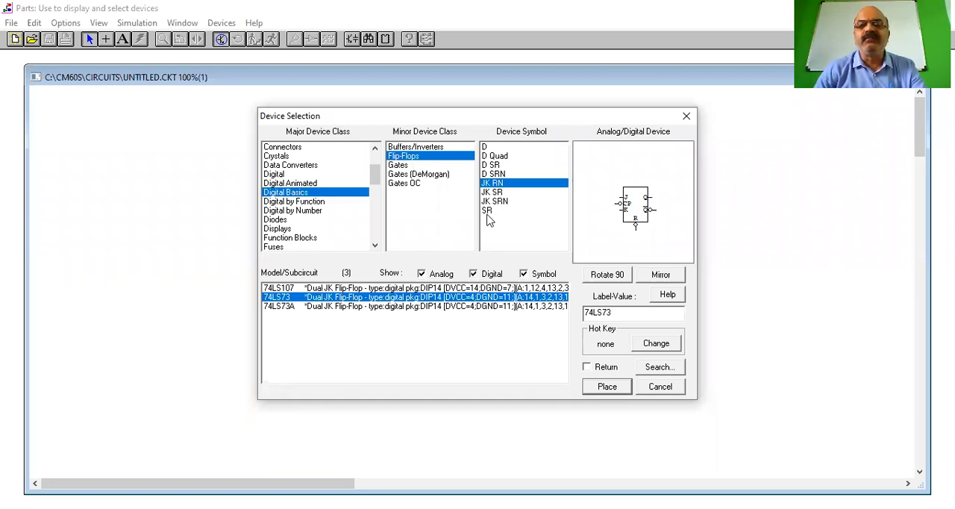
pyautogui.click(488, 211)
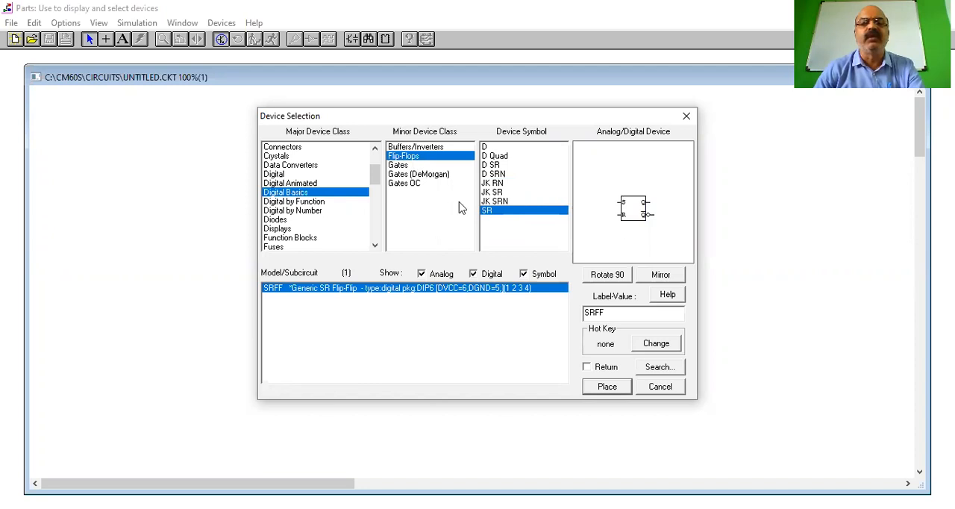
pyautogui.click(399, 167)
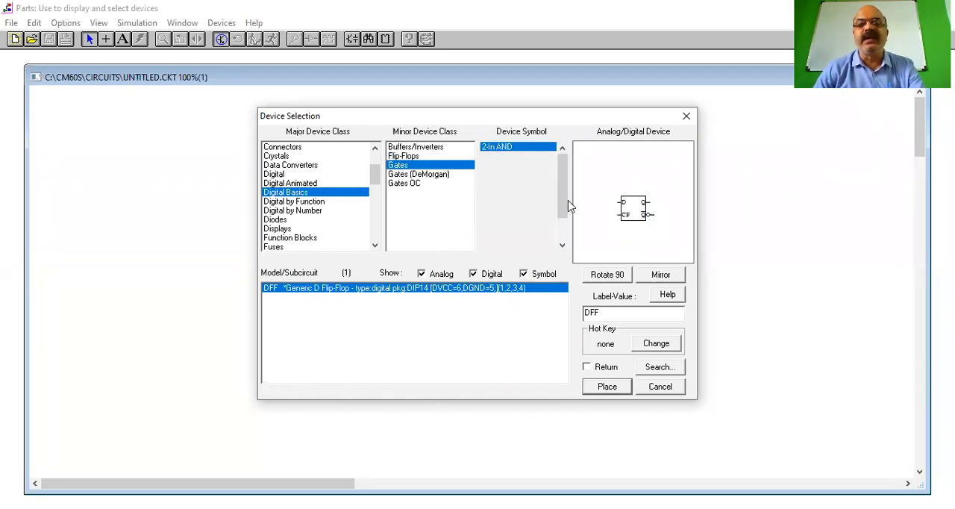
pyautogui.click(496, 159)
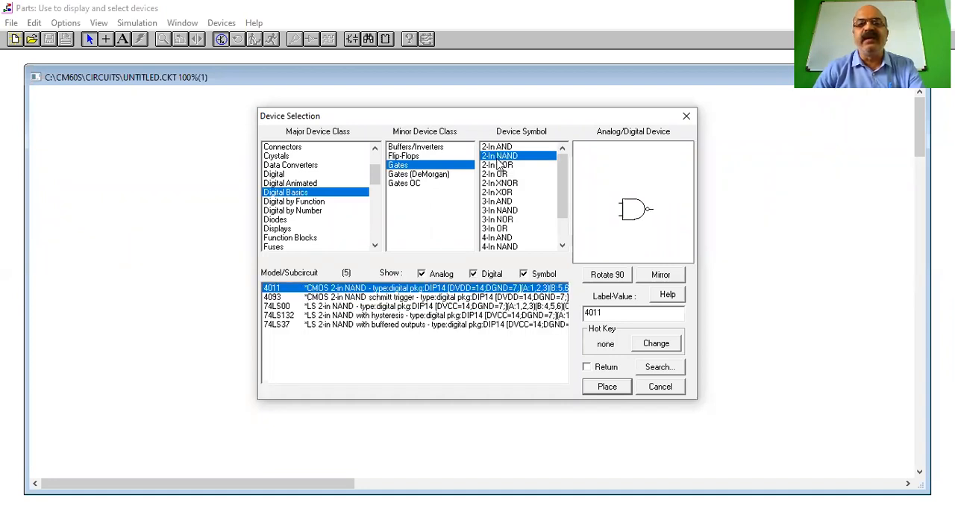
pyautogui.click(497, 165)
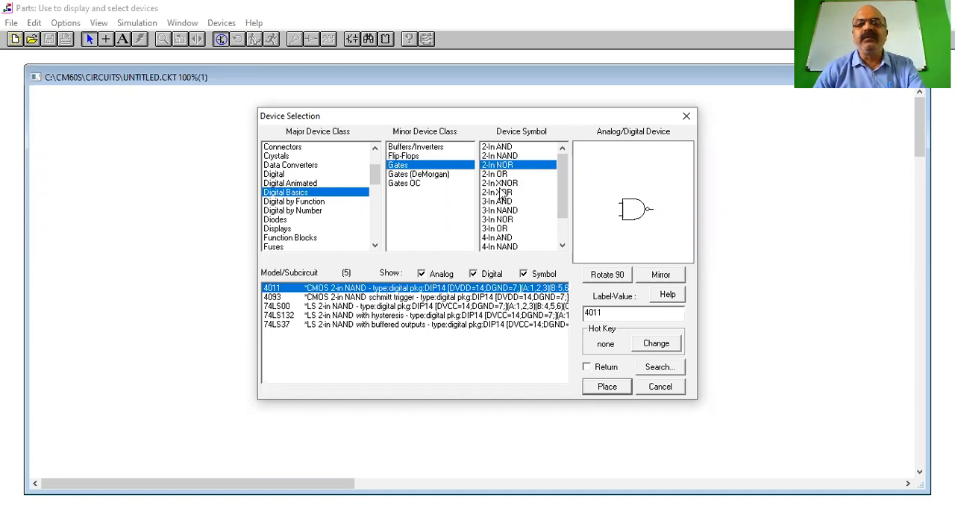
pyautogui.click(501, 192)
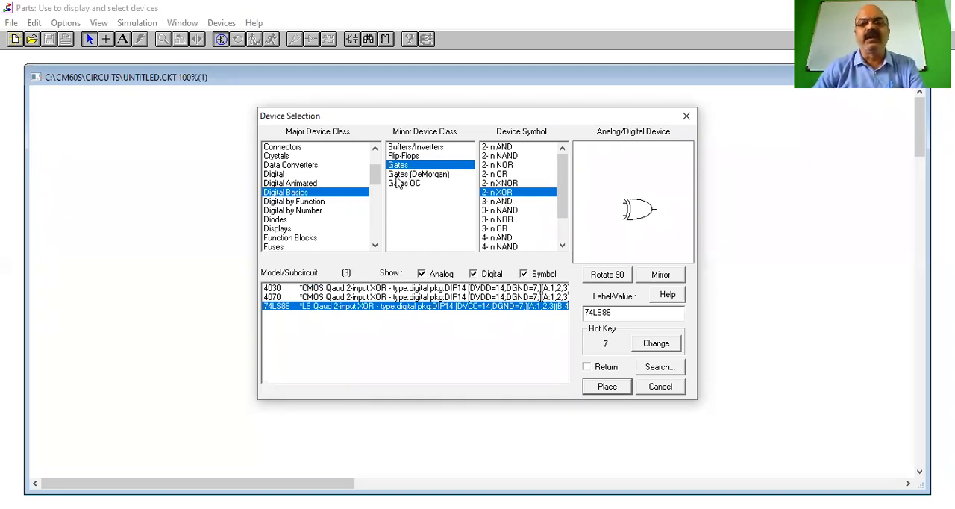
pyautogui.click(407, 174)
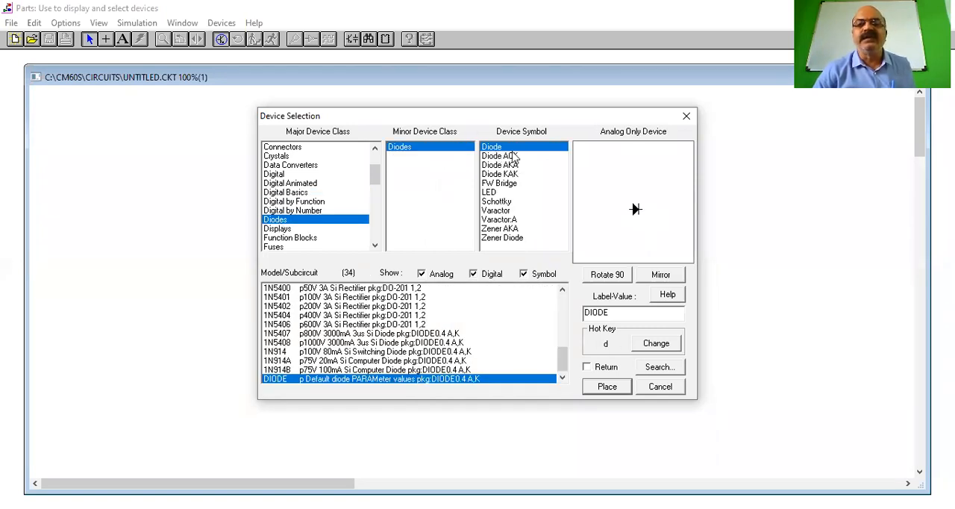
# Examine the Diodes class, covering the standard, ACK, AKA, KAK, FW Bridge, LED, Schottky, Varactor and Zener symbols
pyautogui.click(512, 156)
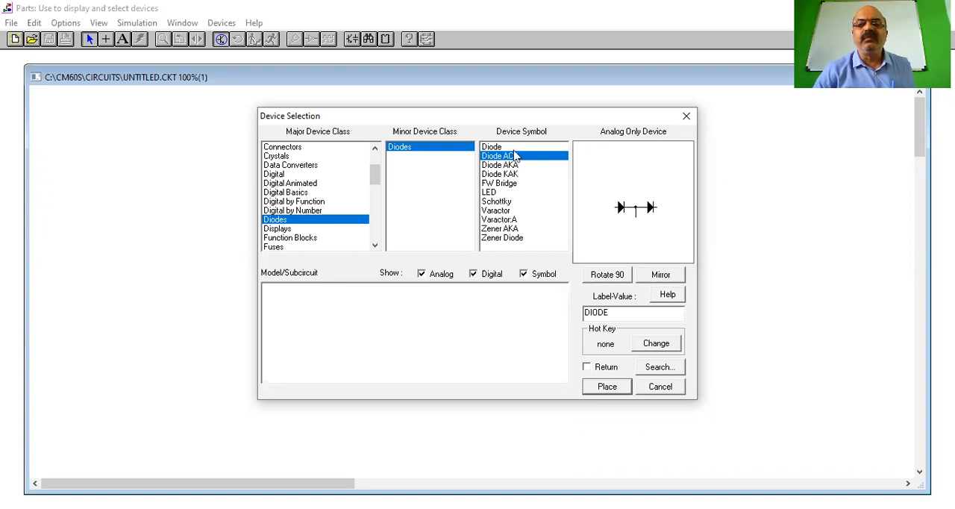
pyautogui.click(508, 148)
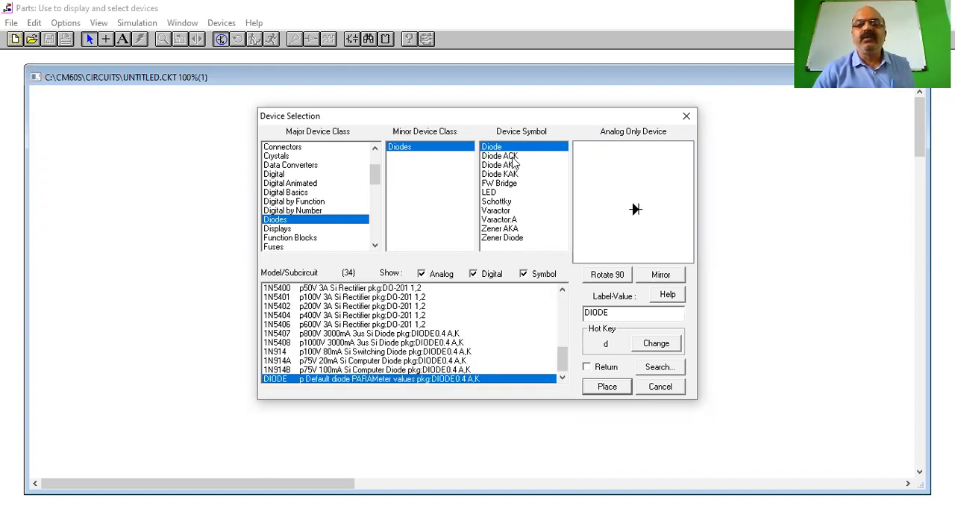
pyautogui.click(513, 157)
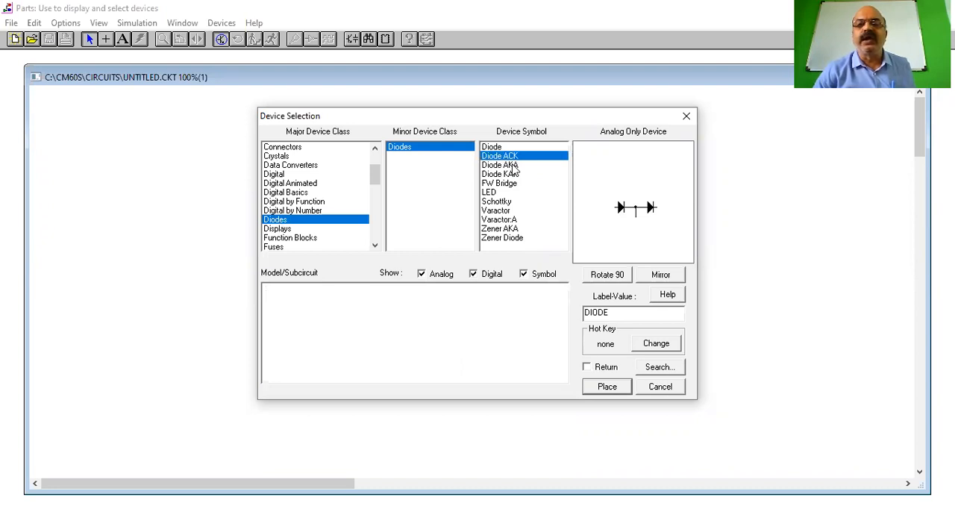
pyautogui.click(514, 165)
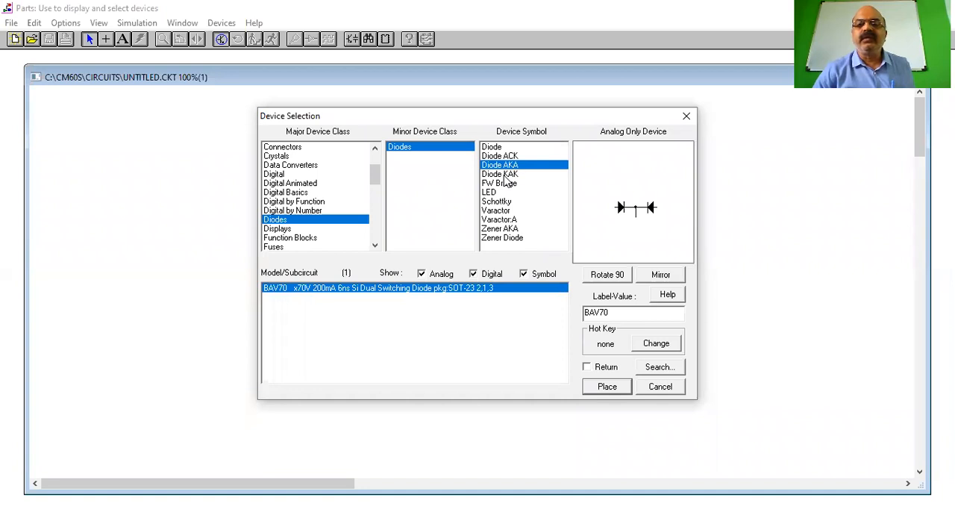
pyautogui.click(507, 176)
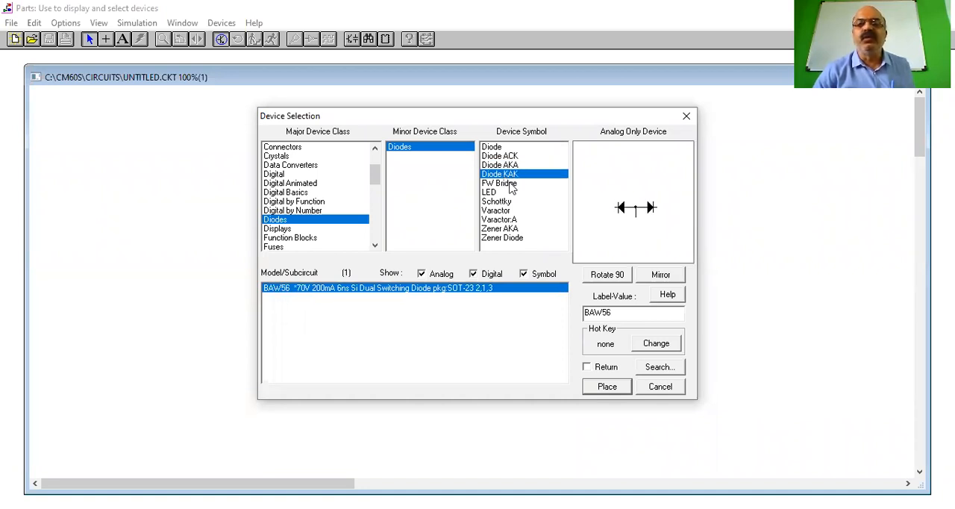
pyautogui.click(511, 185)
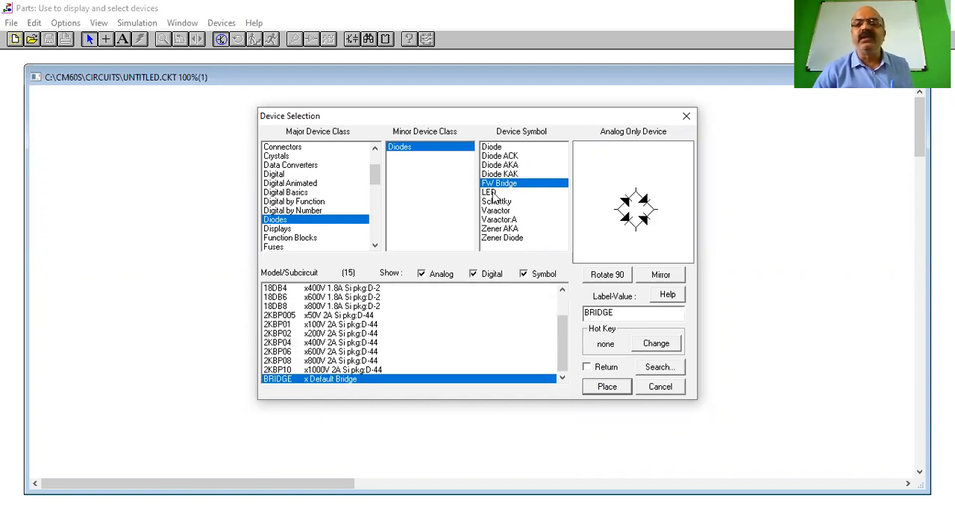
pyautogui.click(491, 193)
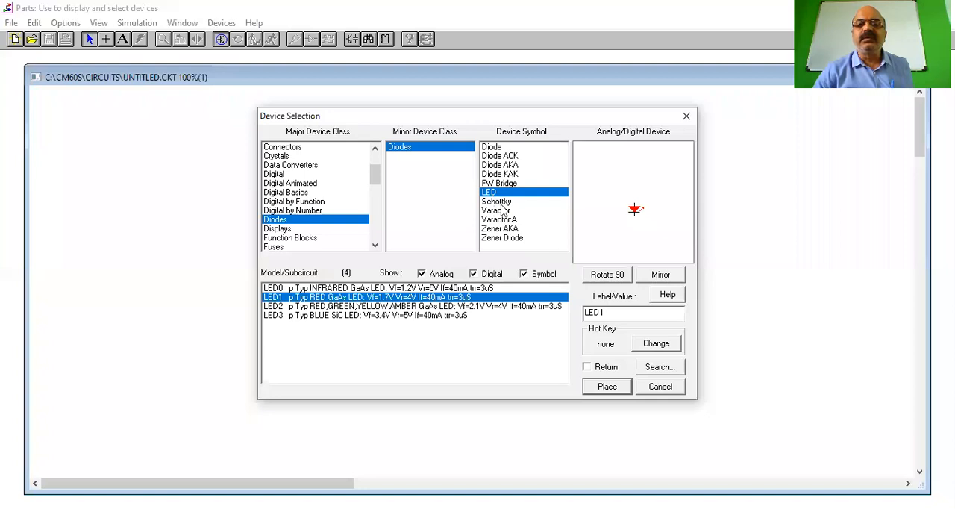
pyautogui.click(501, 203)
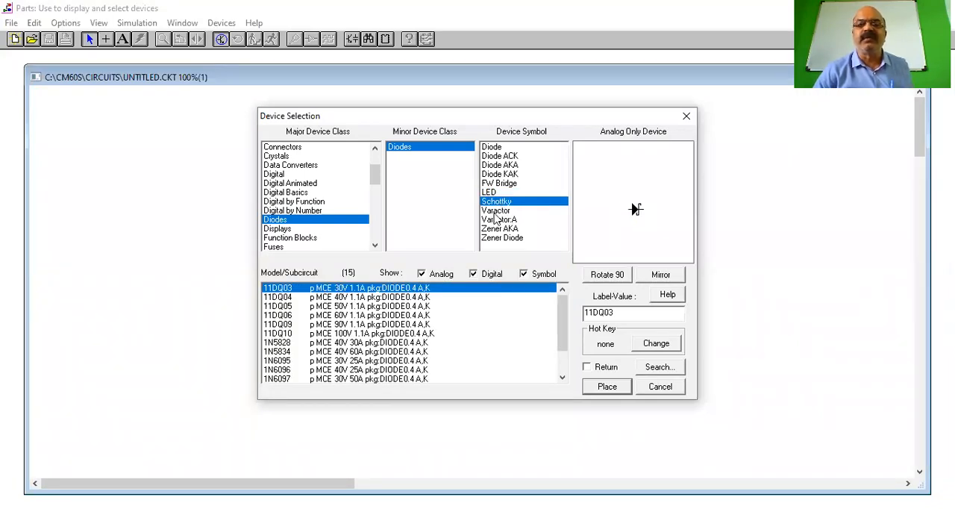
pyautogui.click(495, 212)
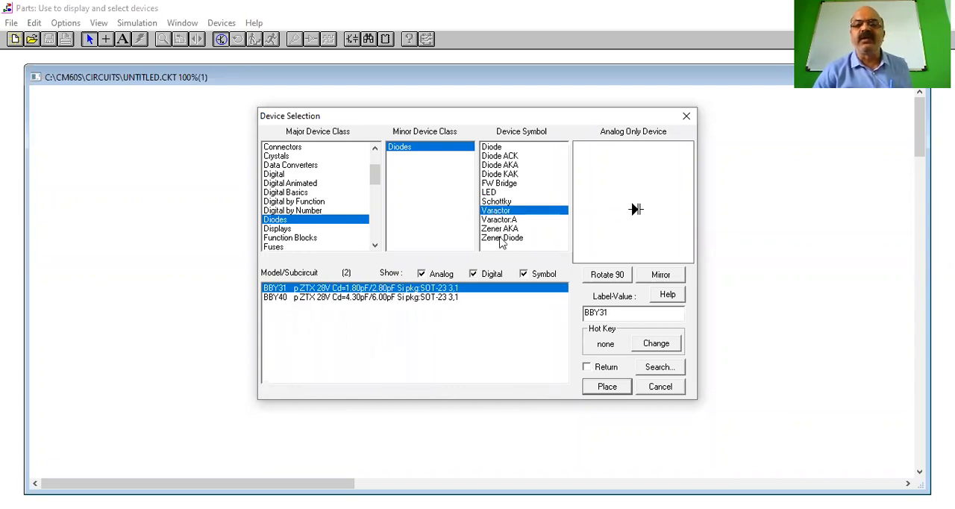
pyautogui.click(502, 239)
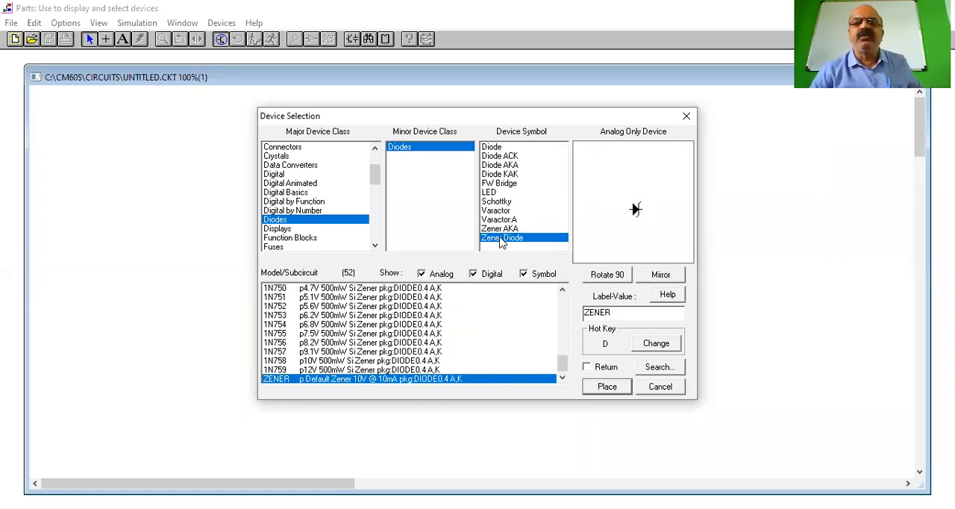
# Choose the 1N4001 model of the standard diode and place it in the upper middle of the empty schematic
pyautogui.click(493, 150)
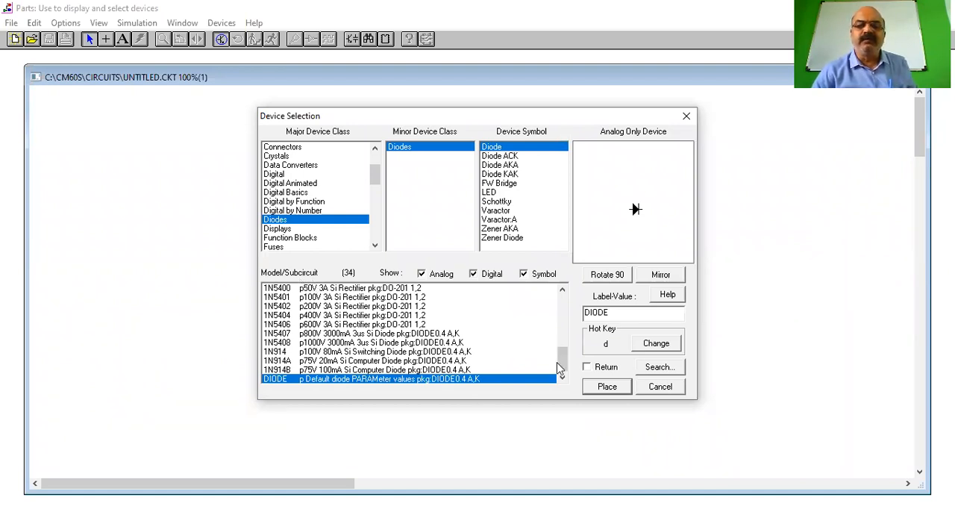
pyautogui.moveTo(559, 367); pyautogui.dragTo(558, 304)
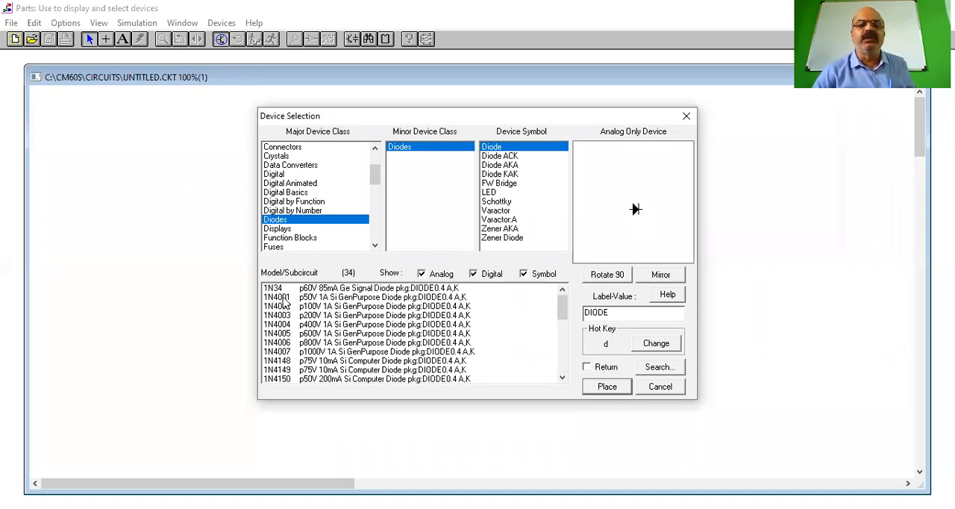
pyautogui.click(284, 298)
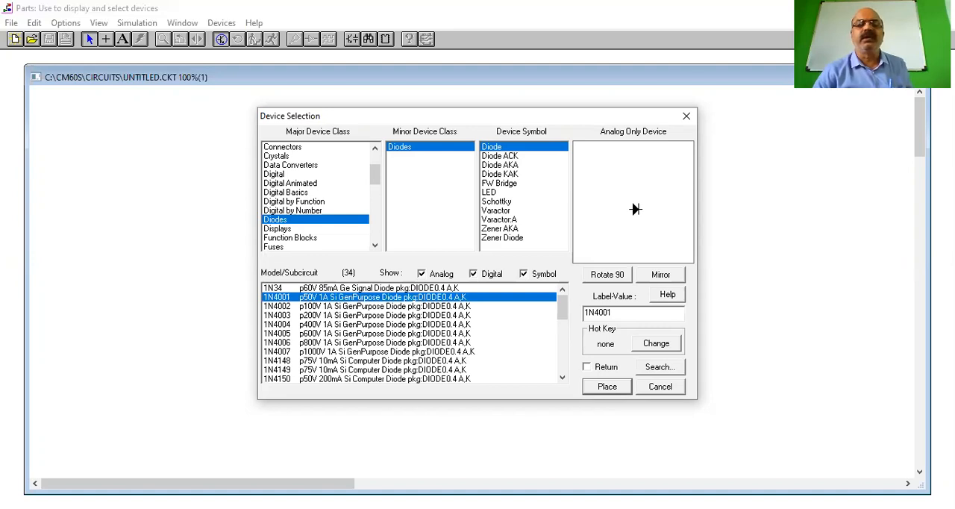
pyautogui.click(607, 386)
pyautogui.click(411, 216)
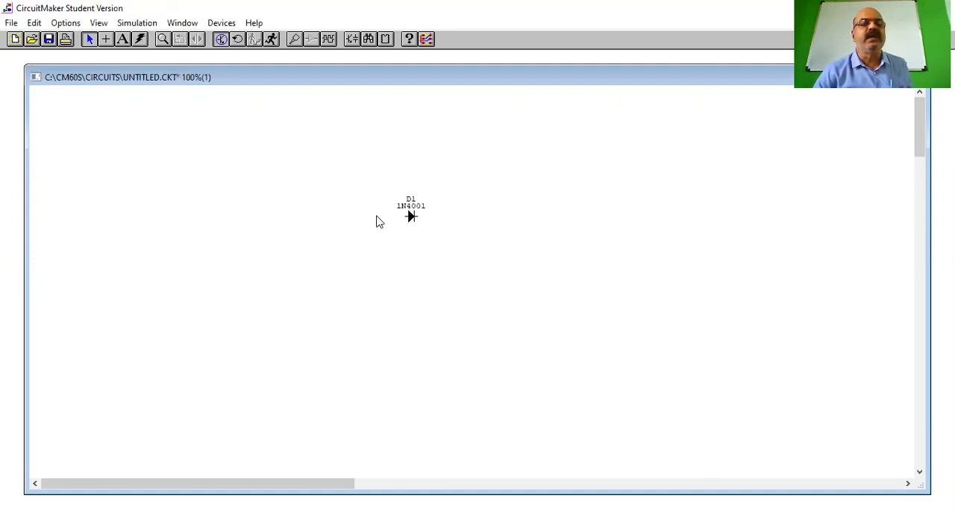
pyautogui.click(162, 40)
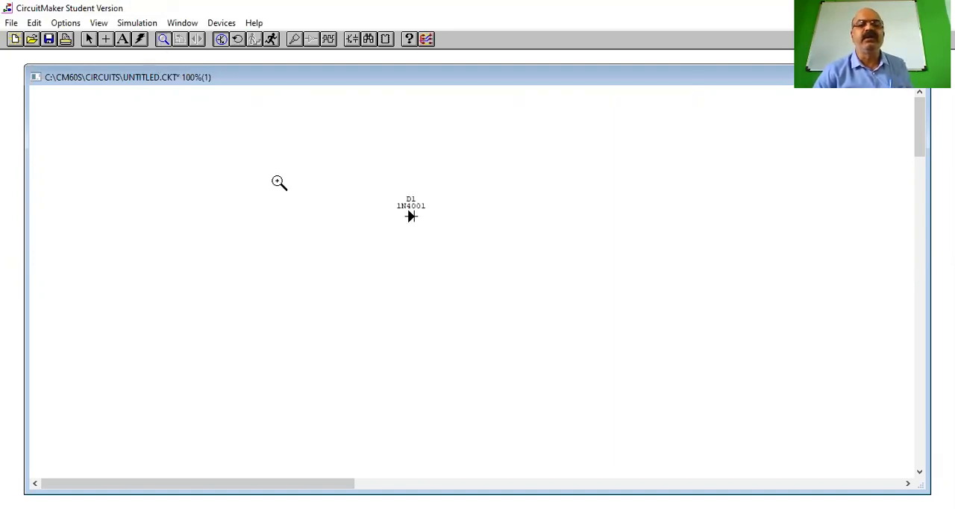
pyautogui.click(472, 266)
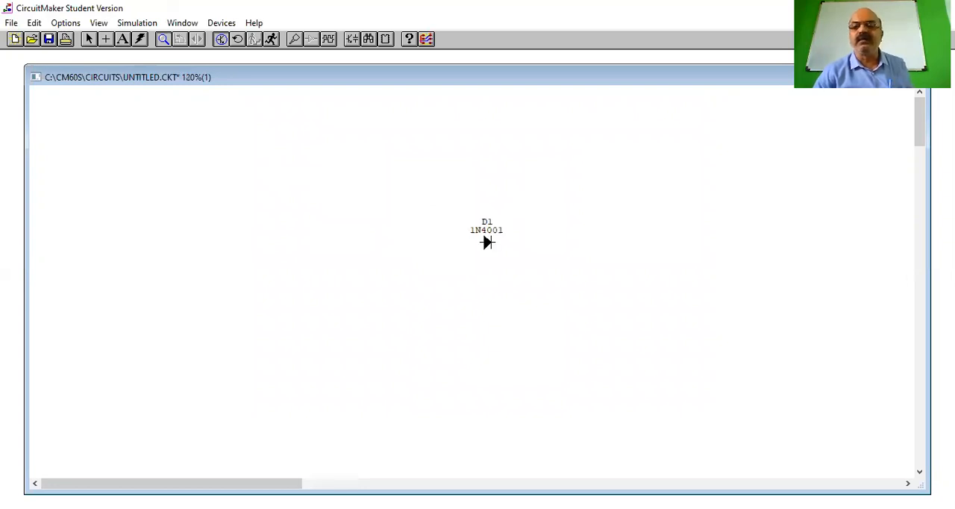
# Move the 1N4001 diode left and up, to slightly left of the middle of the visible schematic area
pyautogui.click(522, 314)
pyautogui.click(88, 40)
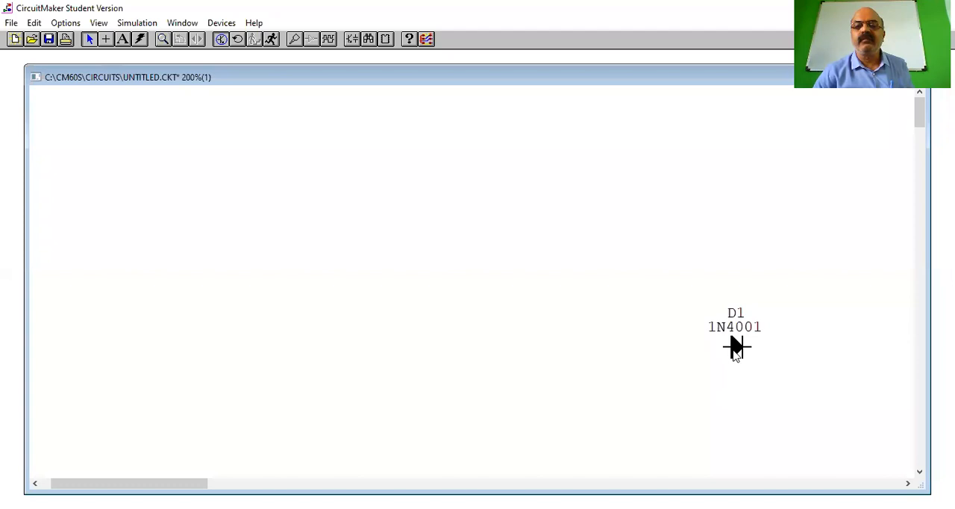
pyautogui.moveTo(736, 346); pyautogui.dragTo(407, 273)
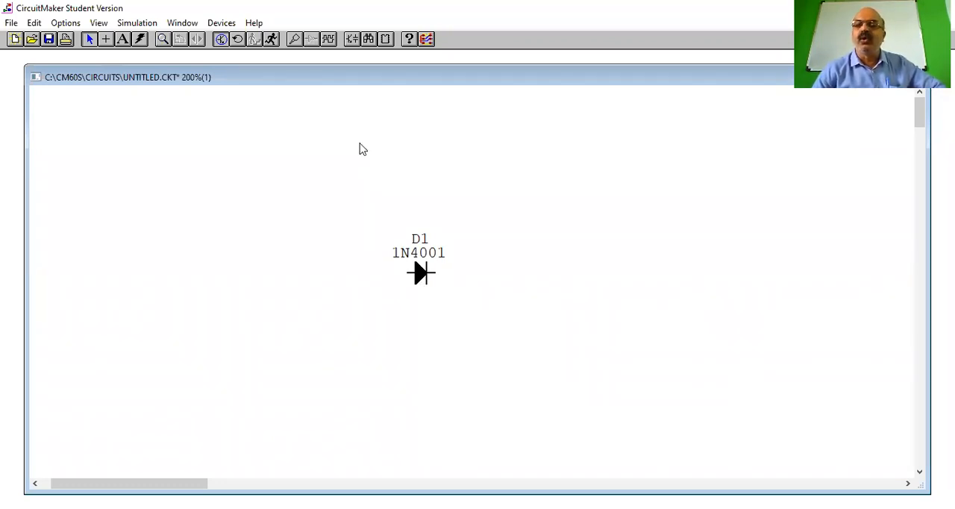
# Place a standard 1k resistor from the Resistors class vertically, below and to the right of the diode
pyautogui.click(353, 41)
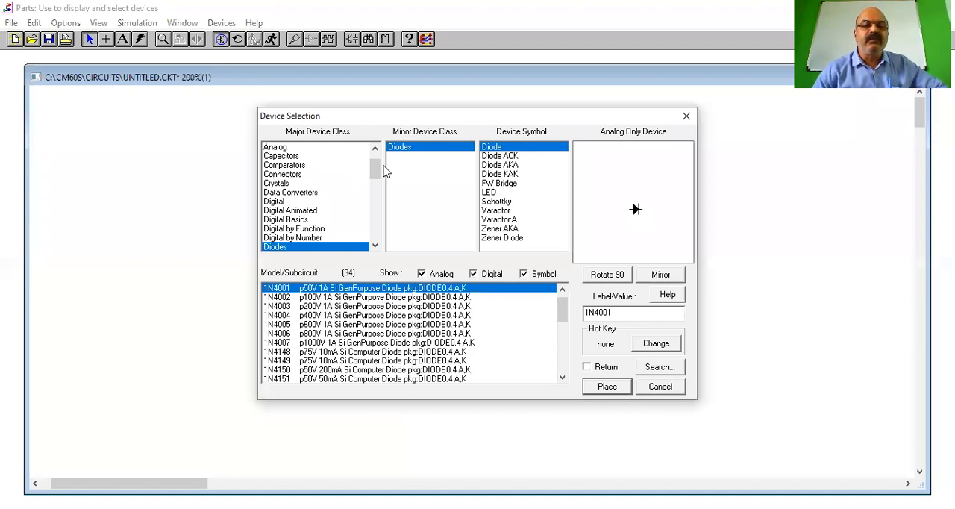
pyautogui.moveTo(375, 170); pyautogui.dragTo(376, 212)
pyautogui.scroll(-2, 293, 209)
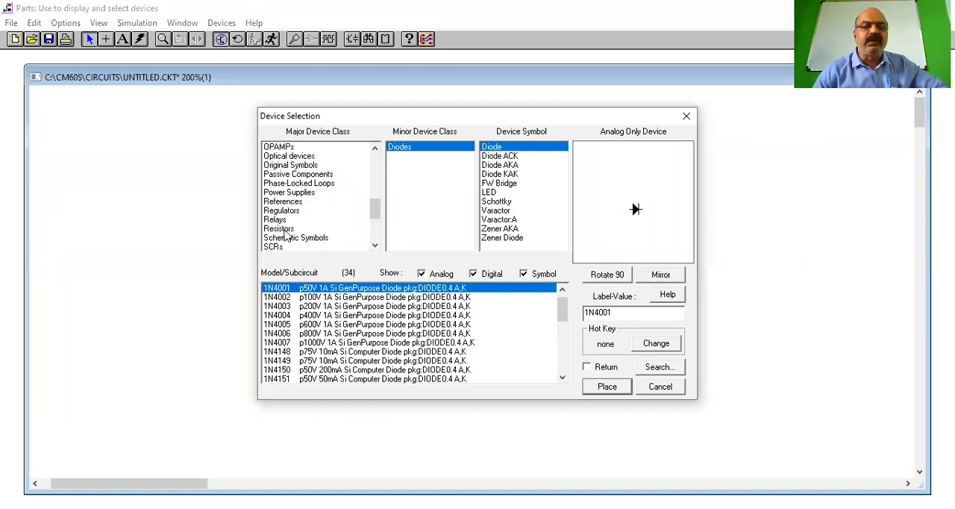
pyautogui.click(284, 229)
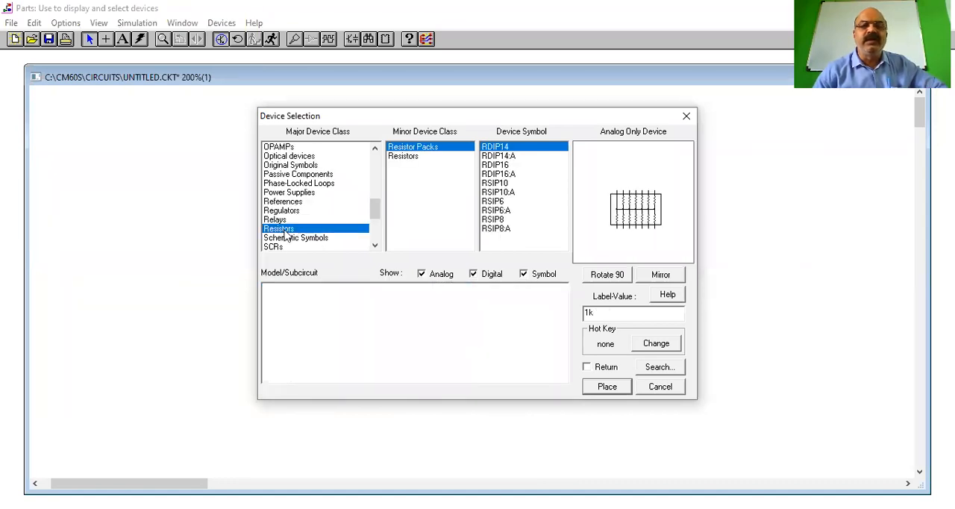
pyautogui.click(403, 157)
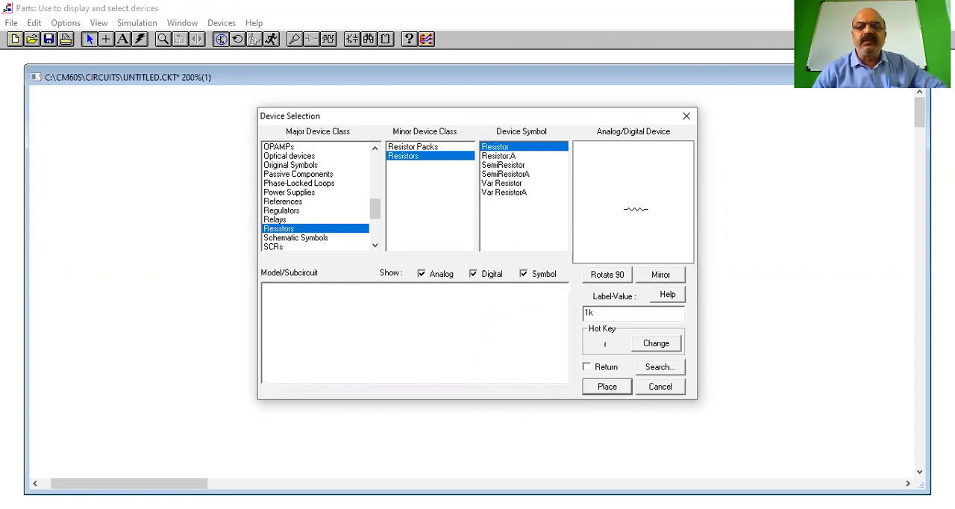
pyautogui.click(606, 385)
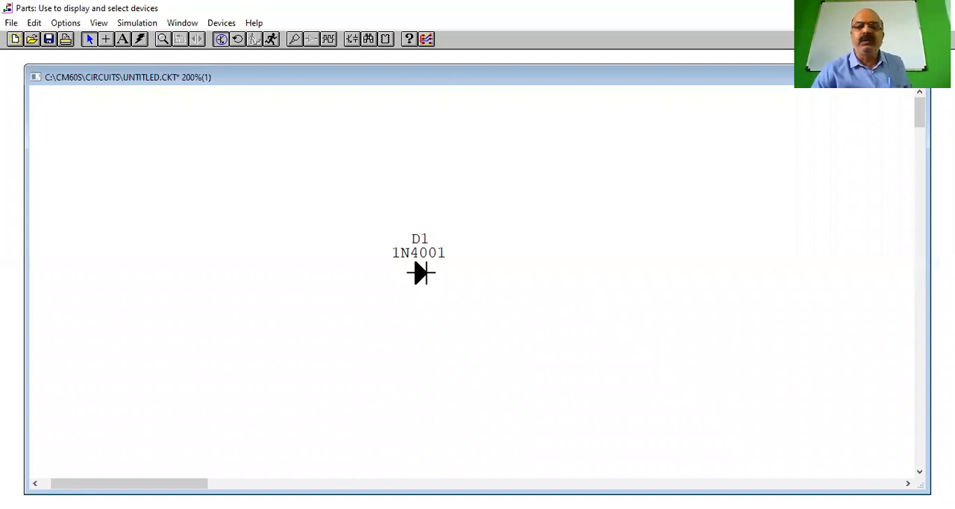
pyautogui.press('r')
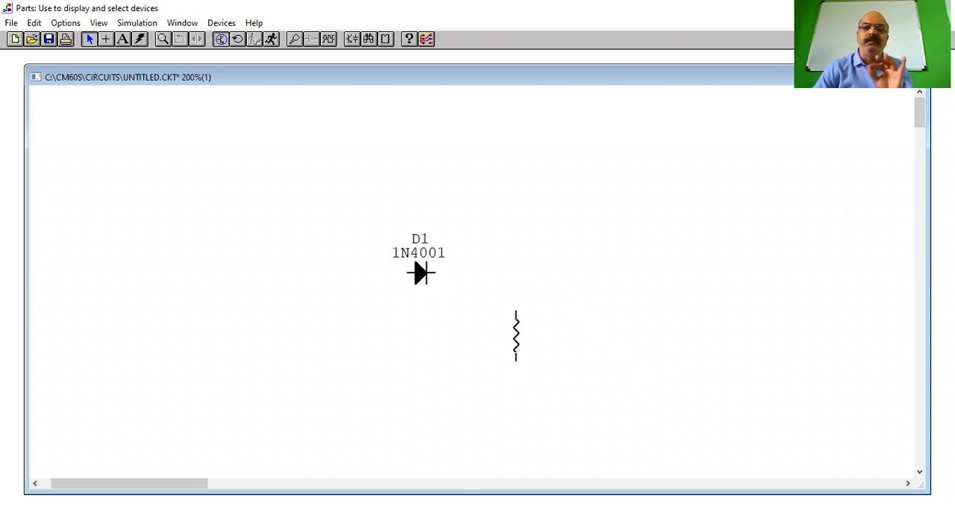
pyautogui.click(516, 335)
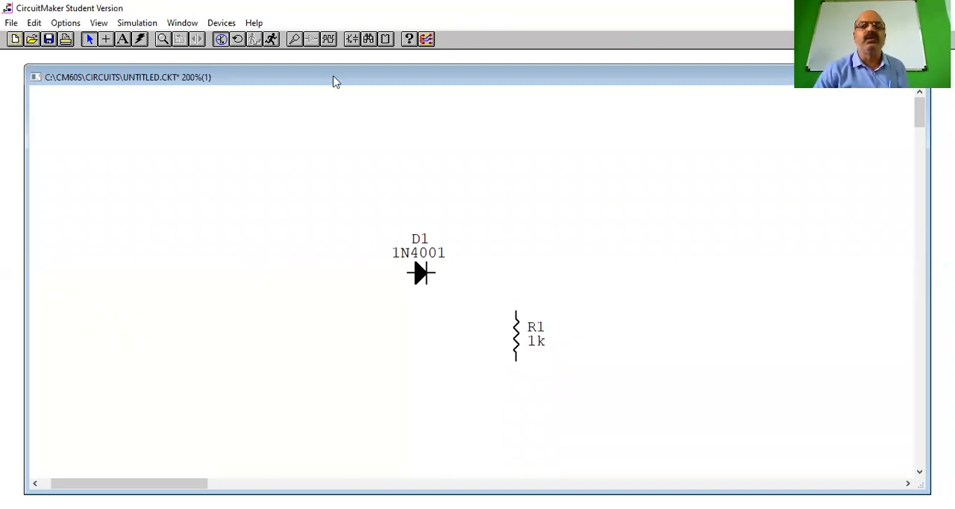
# Place a Signal Gen from the analog Instruments class below and to the left of the diode, with its outputs facing the resistor
pyautogui.click(353, 42)
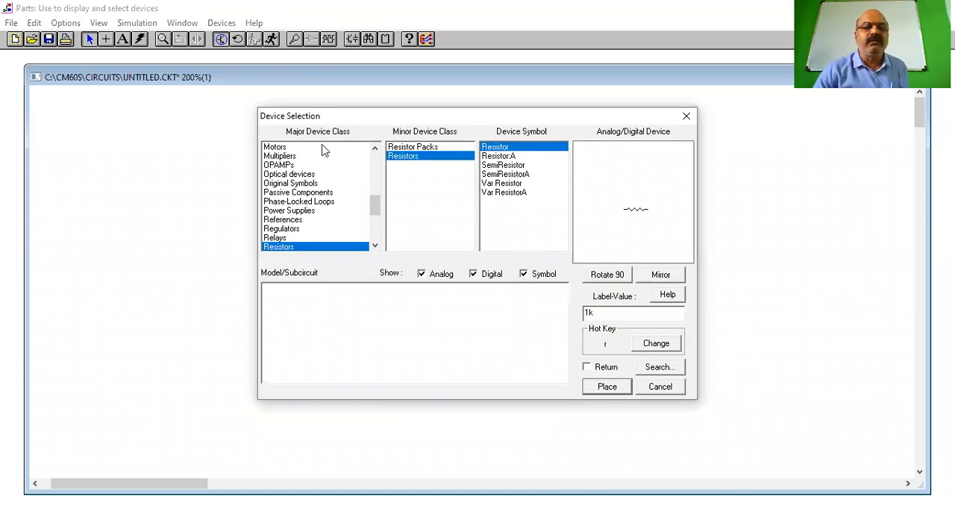
pyautogui.click(376, 231)
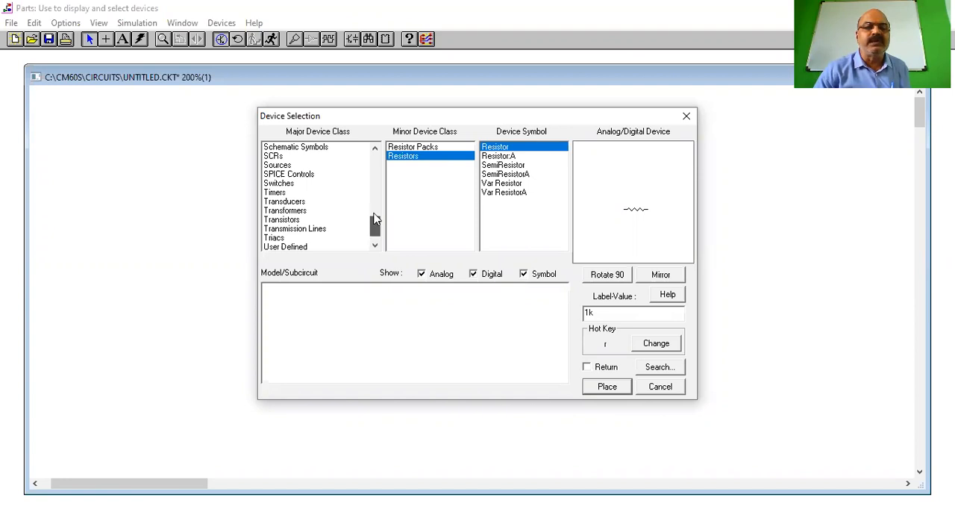
pyautogui.click(376, 200)
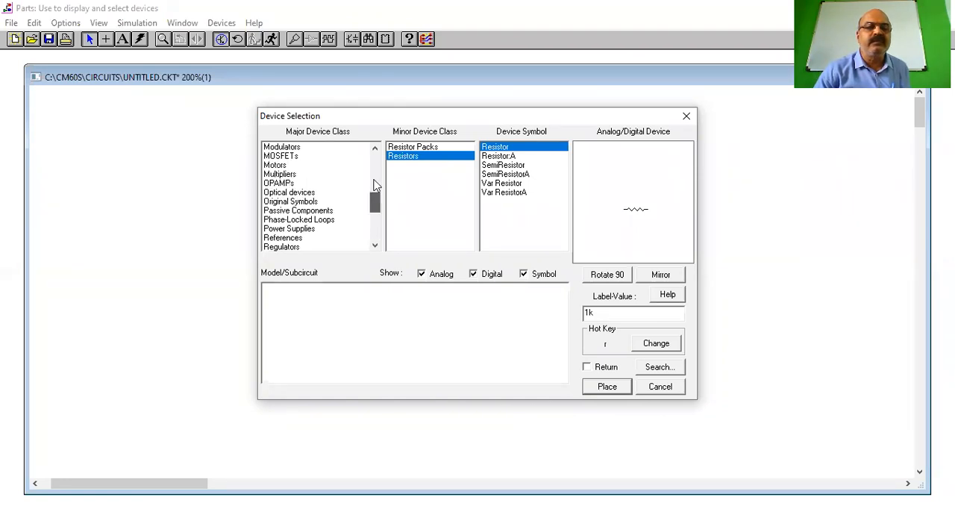
pyautogui.click(375, 182)
pyautogui.scroll(-1, 280, 220)
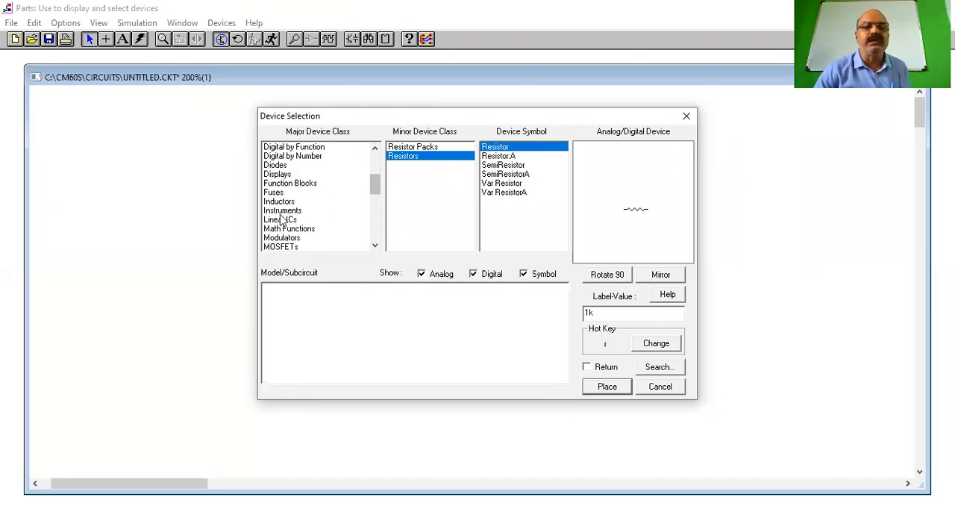
pyautogui.click(281, 211)
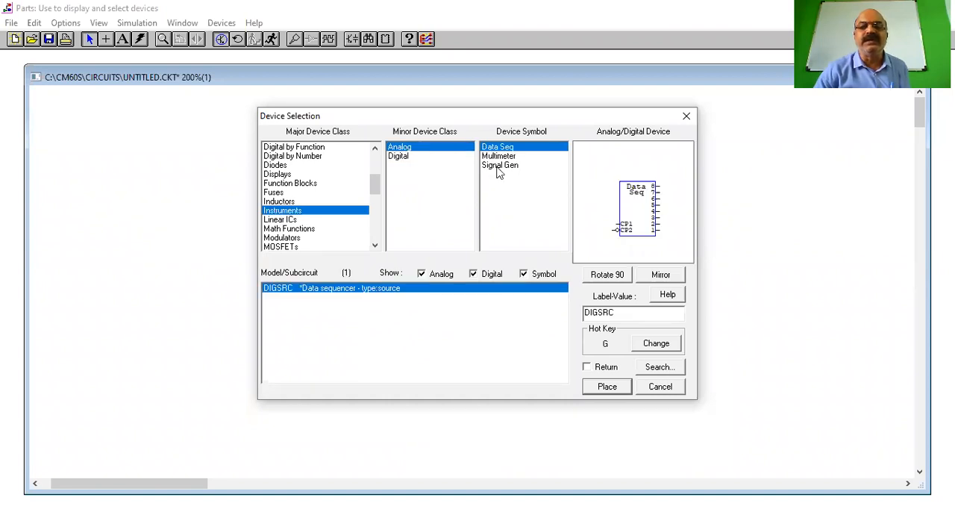
pyautogui.click(500, 166)
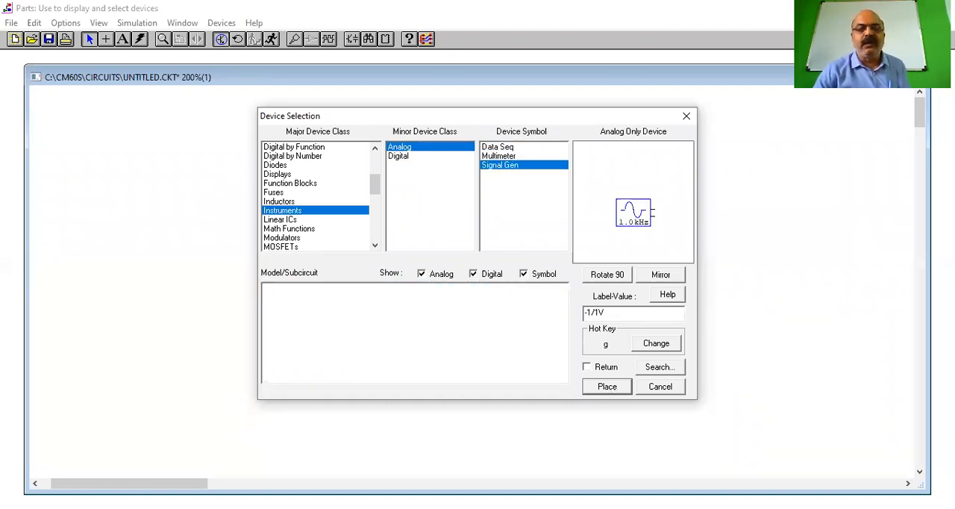
pyautogui.click(607, 387)
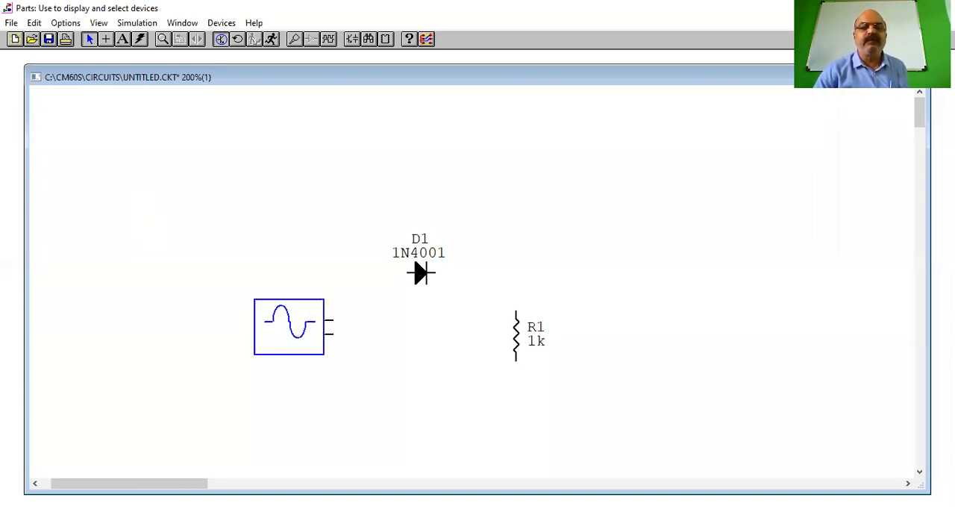
pyautogui.click(291, 333)
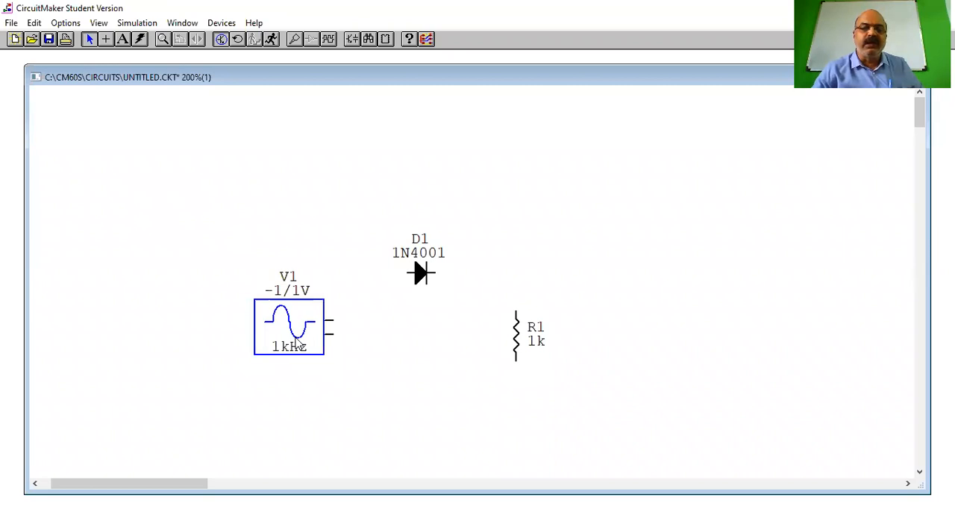
# Shift the signal generator slightly down and left, and reposition the diode above and between the generator and the resistor
pyautogui.moveTo(289, 326)
pyautogui.mouseDown()
pyautogui.moveTo(213, 327)
pyautogui.moveTo(300, 340)
pyautogui.mouseUp()
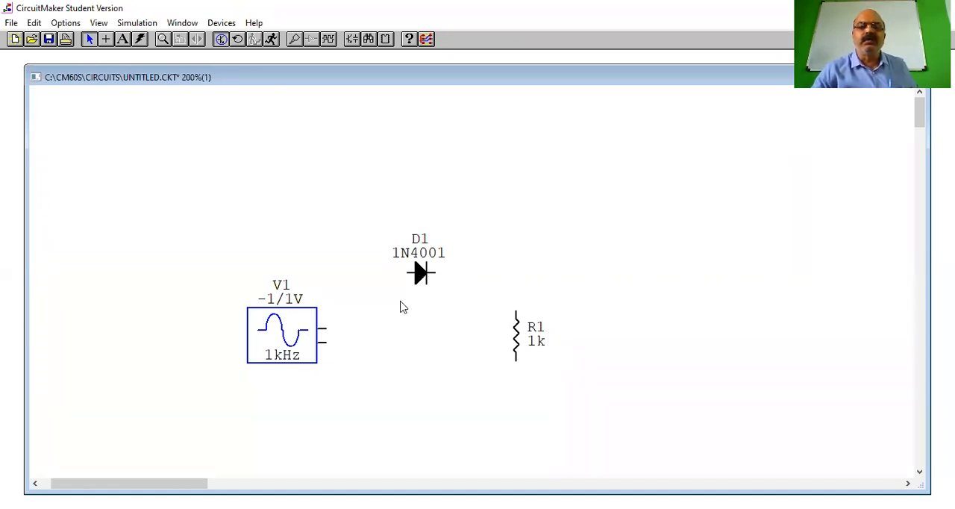
pyautogui.moveTo(420, 275); pyautogui.dragTo(462, 171)
pyautogui.click(420, 267)
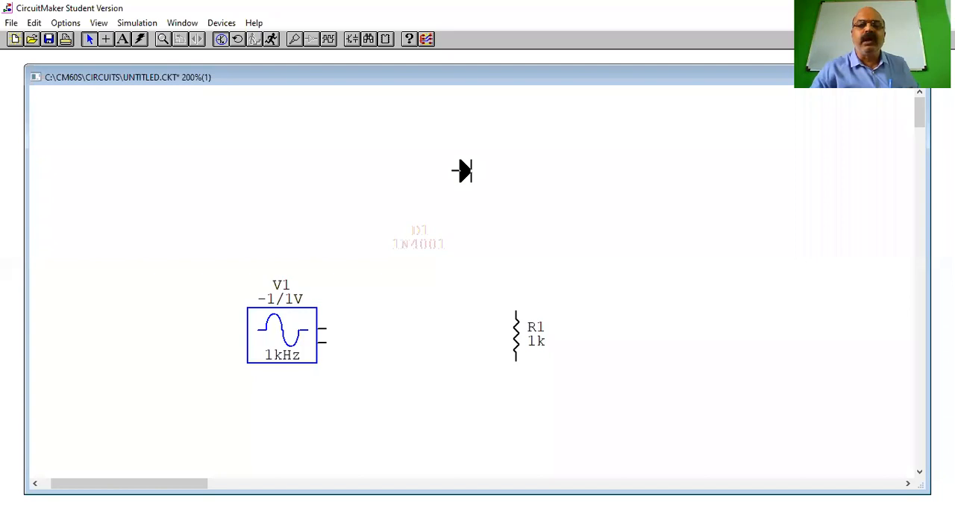
pyautogui.moveTo(462, 171); pyautogui.dragTo(423, 267)
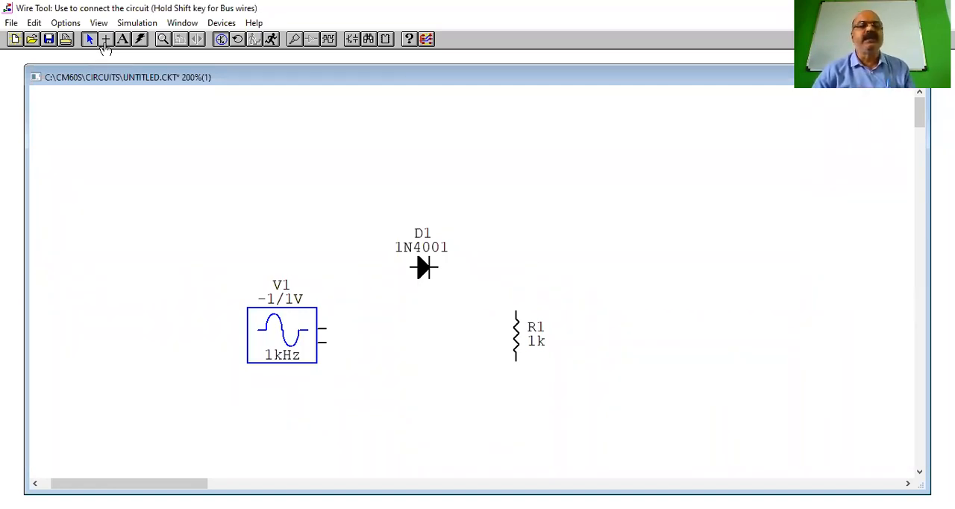
# Wire the signal generator's upper output to the diode's anode with right-angled segments
pyautogui.click(104, 39)
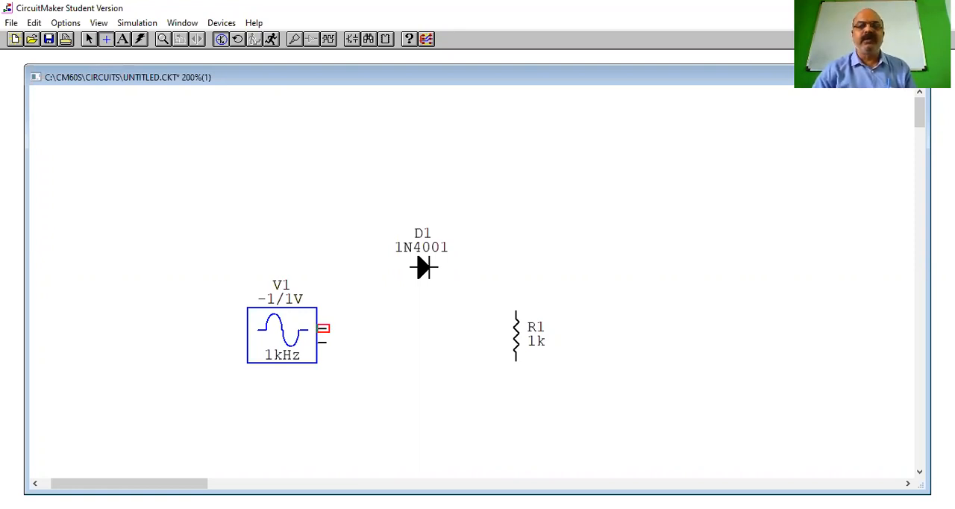
pyautogui.moveTo(323, 327); pyautogui.dragTo(352, 328)
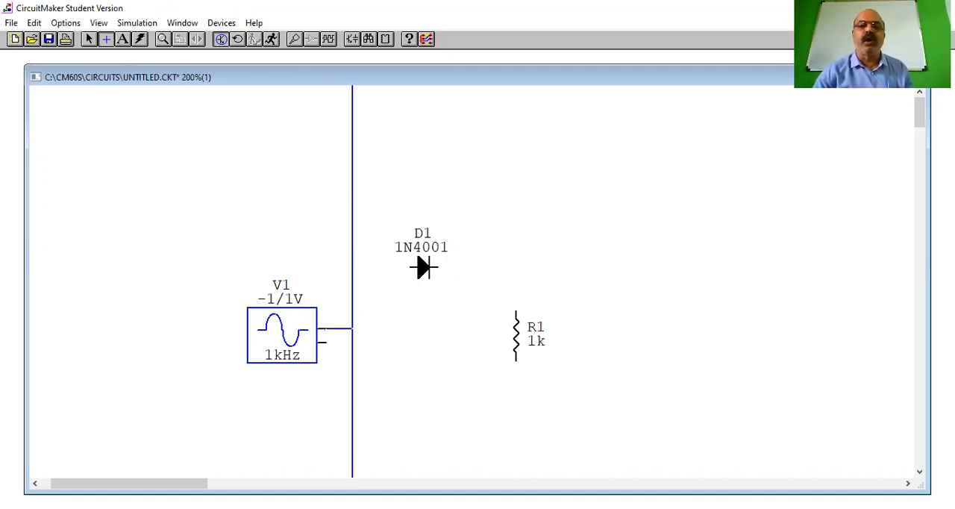
pyautogui.click(352, 328)
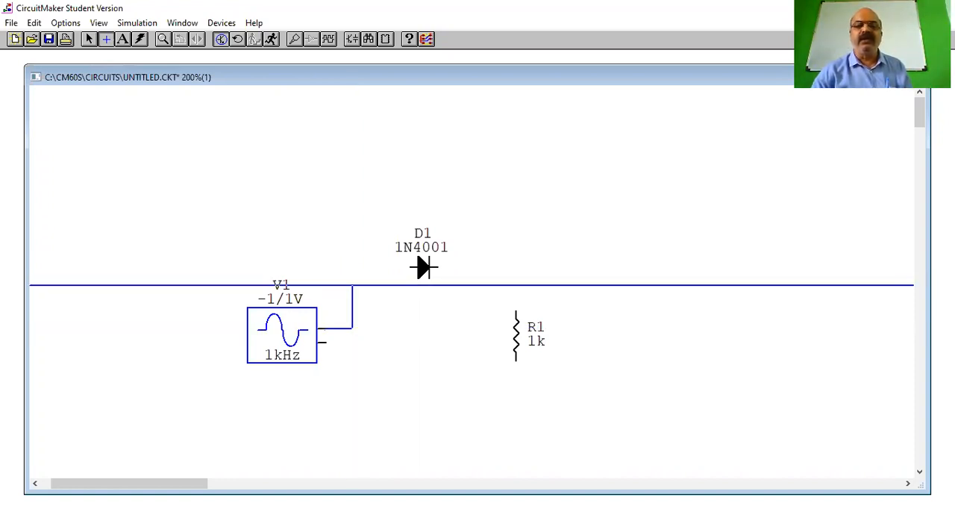
pyautogui.click(352, 266)
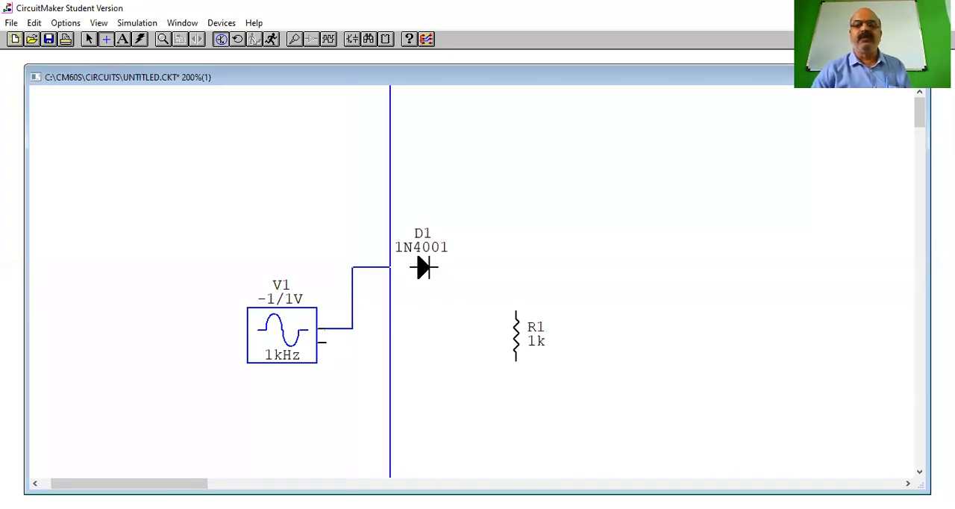
pyautogui.click(408, 266)
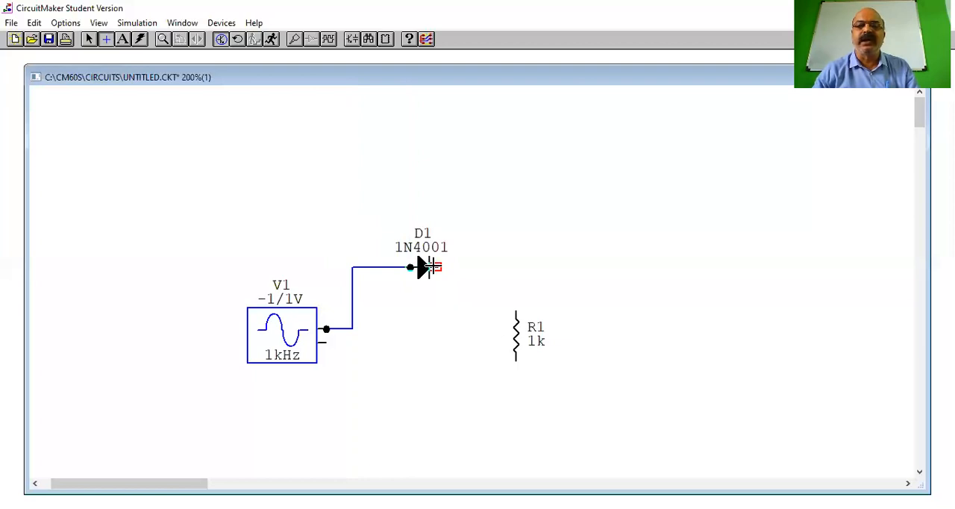
# Wire the diode's cathode across and down to the upper end of the 1k resistor
pyautogui.moveTo(435, 267); pyautogui.dragTo(515, 267)
pyautogui.click(515, 267)
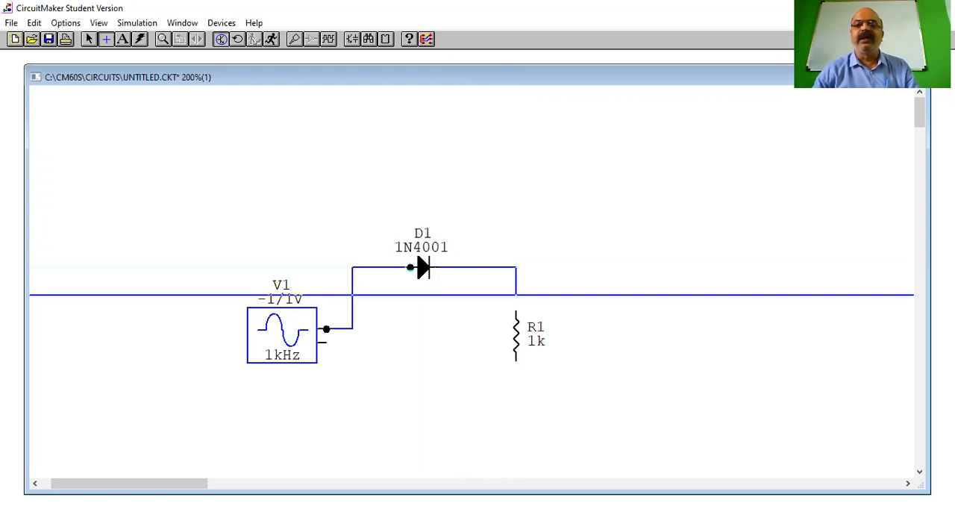
pyautogui.click(516, 311)
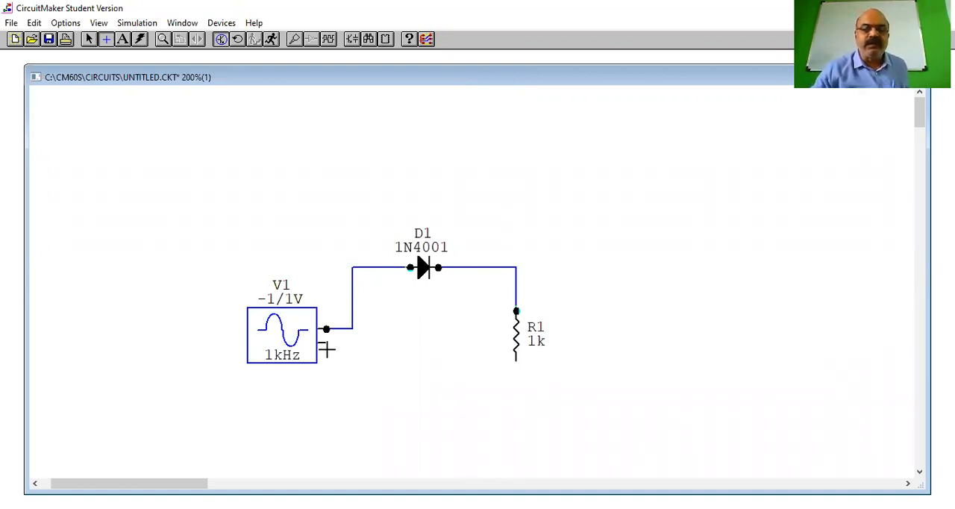
# Wire the signal generator's lower output to the resistor's lower end, running the wire below both parts, and leave wiring mode
pyautogui.moveTo(322, 341); pyautogui.dragTo(354, 341)
pyautogui.click(354, 342)
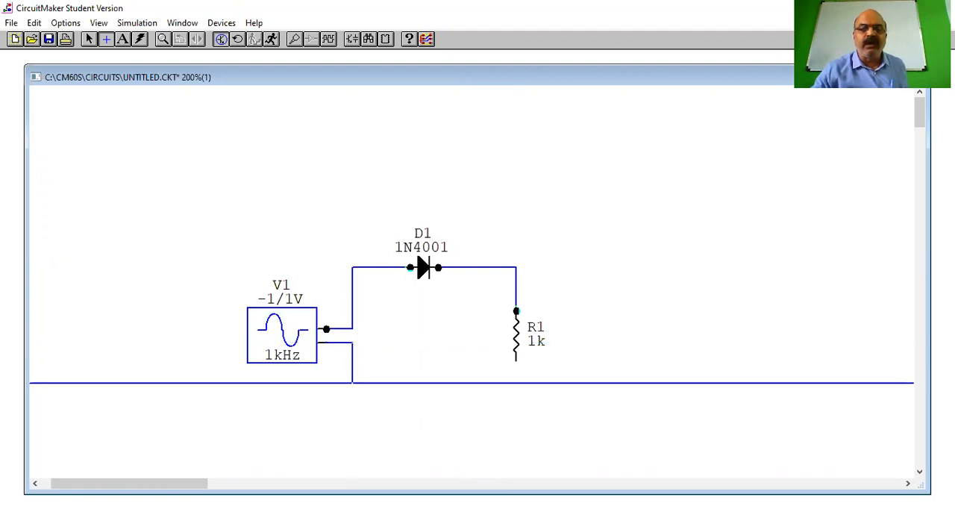
pyautogui.click(352, 393)
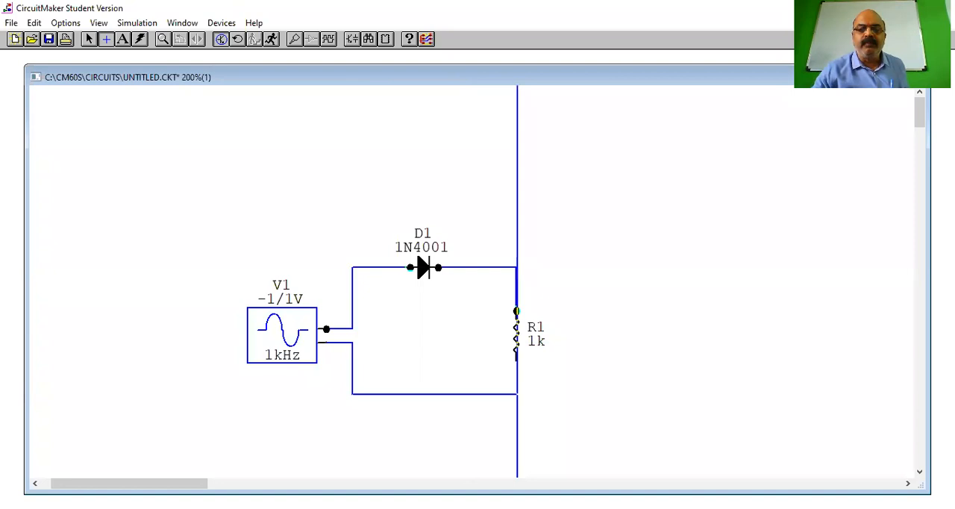
pyautogui.click(515, 361)
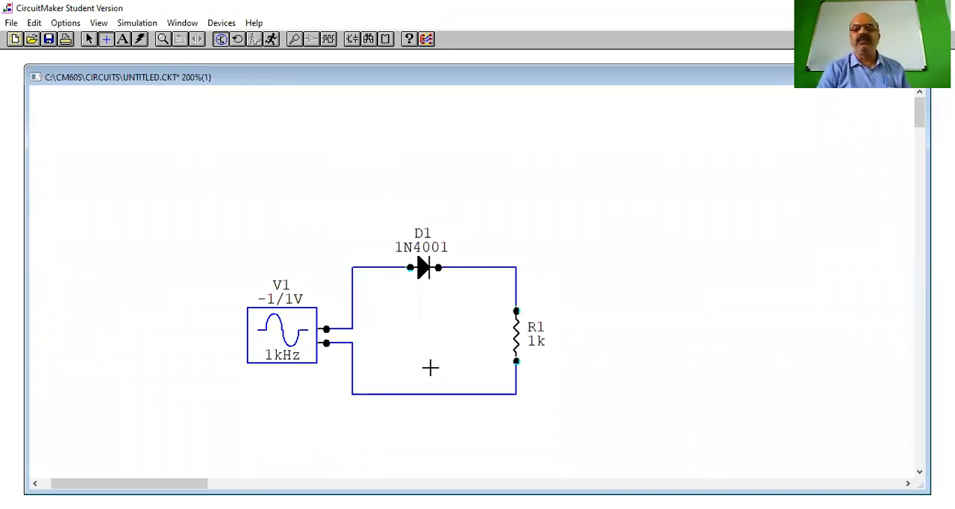
pyautogui.click(87, 40)
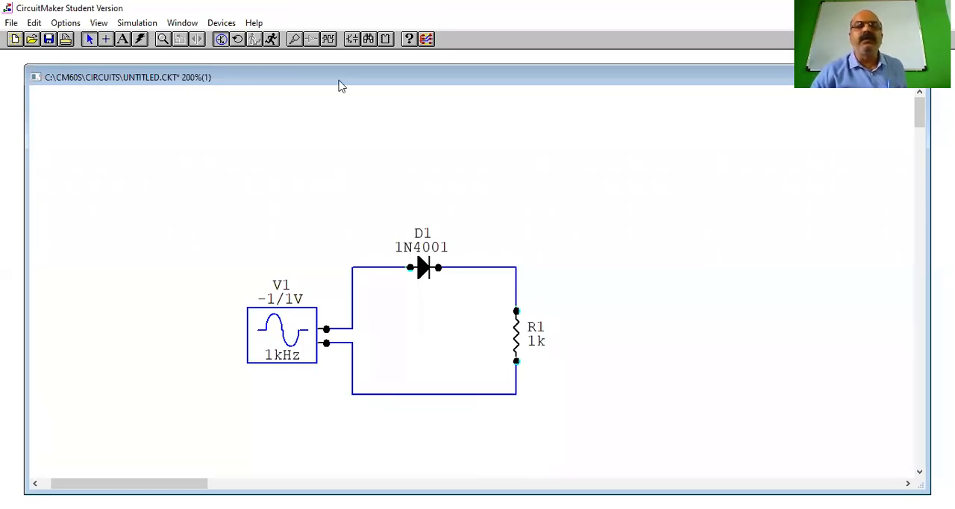
# Place a Ground from the linear Sources just below the middle of the circuit's lower wire
pyautogui.click(354, 42)
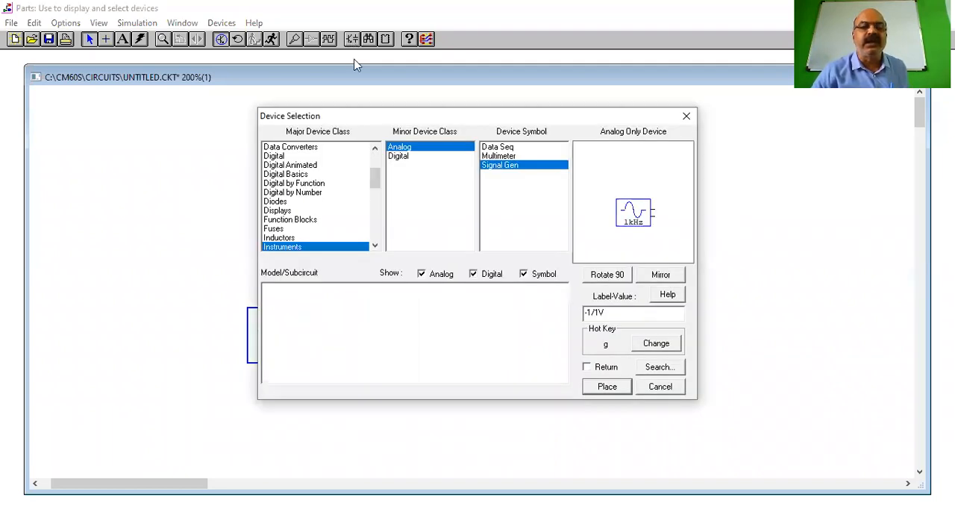
pyautogui.moveTo(373, 186); pyautogui.dragTo(379, 153)
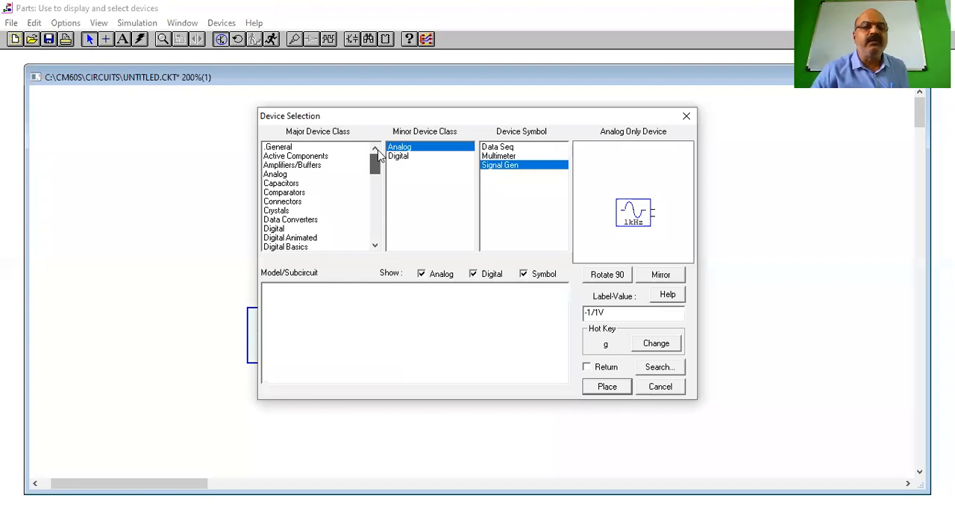
pyautogui.moveTo(375, 170); pyautogui.dragTo(376, 219)
pyautogui.scroll(-1, 278, 199)
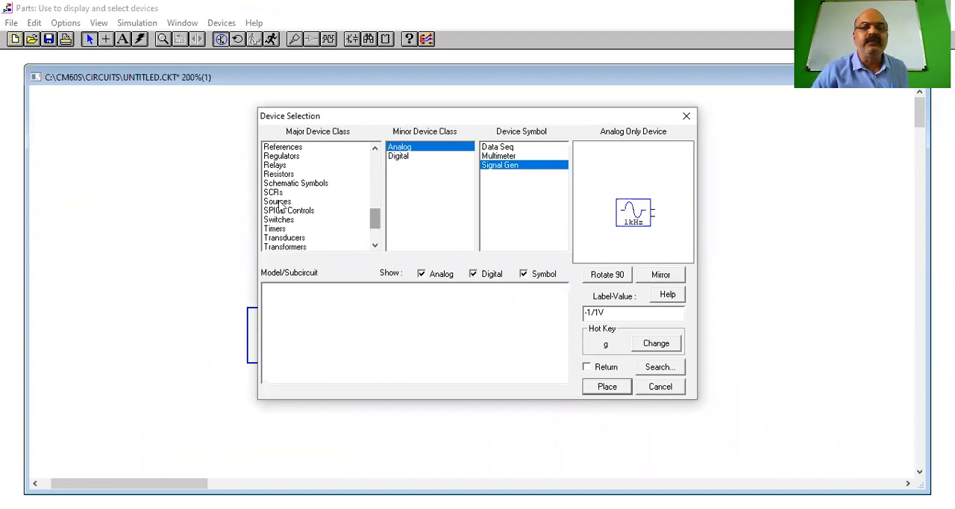
pyautogui.click(279, 202)
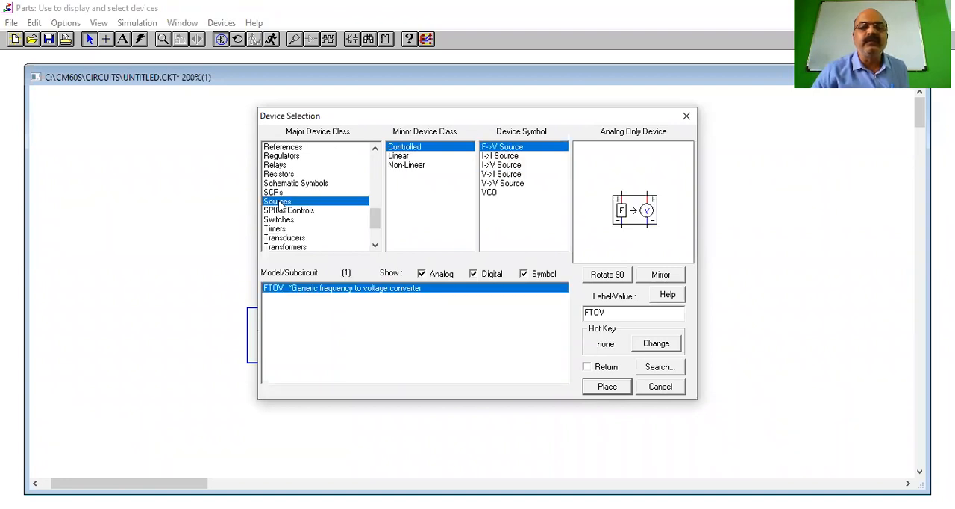
pyautogui.click(399, 156)
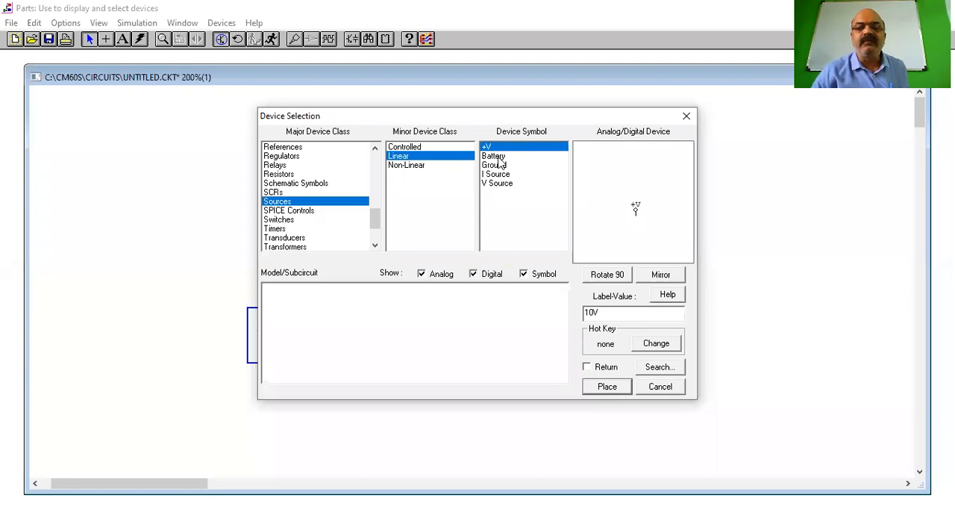
pyautogui.click(493, 156)
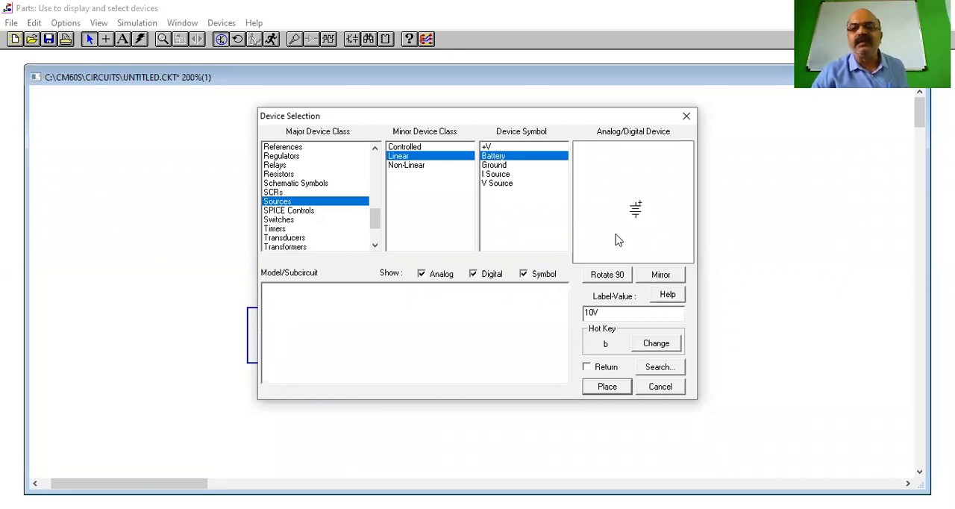
pyautogui.press('Down')
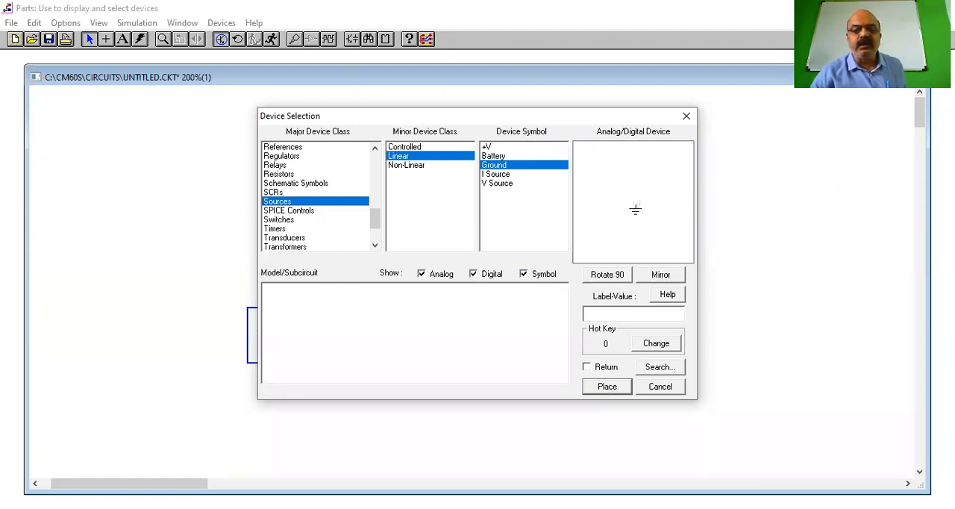
pyautogui.click(608, 388)
pyautogui.click(428, 431)
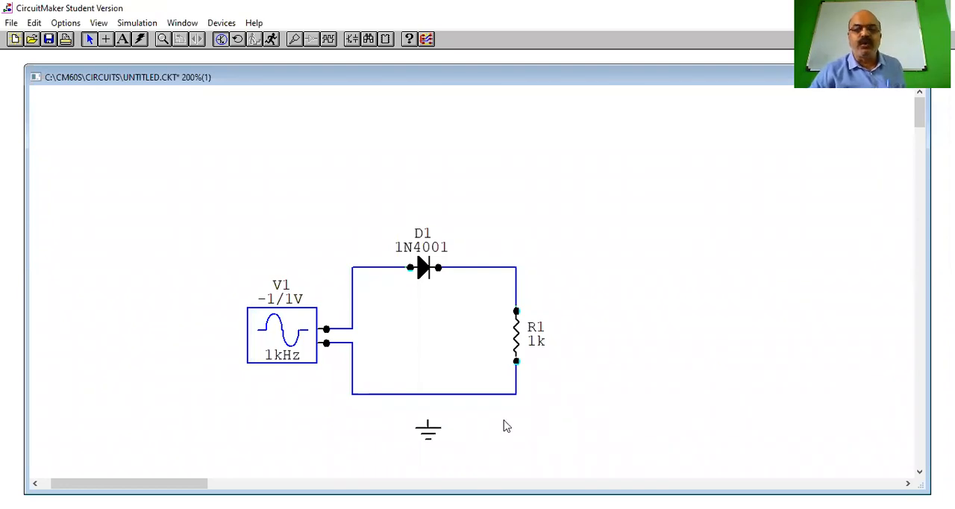
# Wire the ground symbol straight up to the circuit's lower wire and leave wiring mode
pyautogui.click(105, 39)
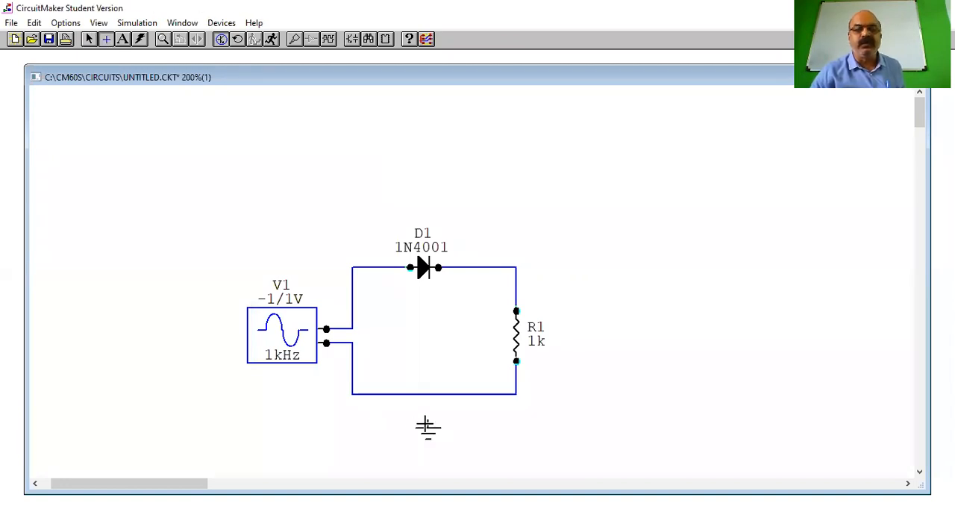
pyautogui.moveTo(428, 419); pyautogui.dragTo(428, 394)
pyautogui.click(428, 394)
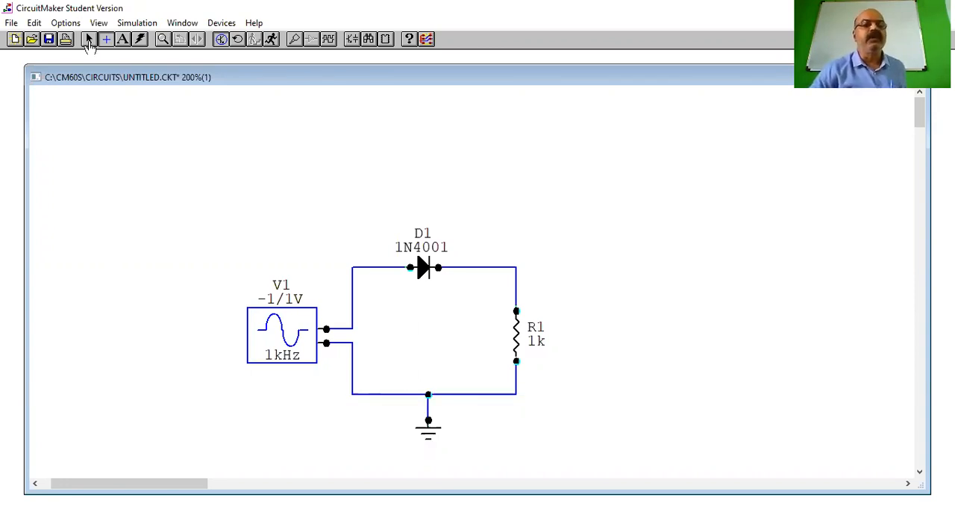
pyautogui.click(88, 41)
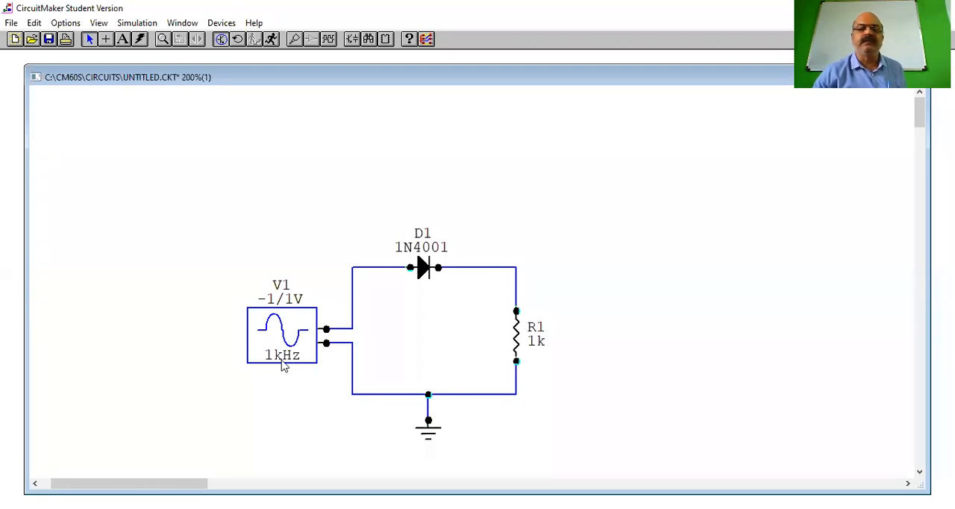
# Set the signal generator's peak amplitude to 15 V and its frequency to 50 Hz
pyautogui.doubleClick(276, 319)
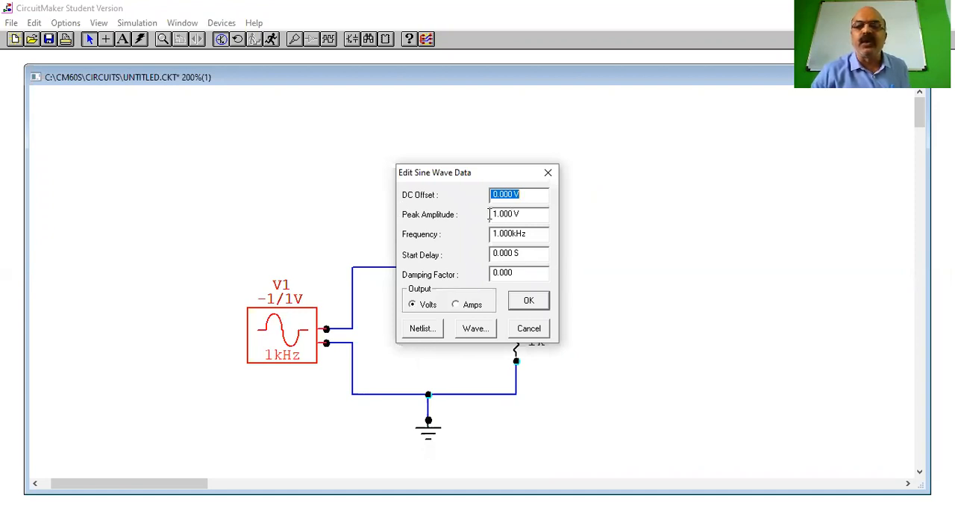
pyautogui.press('Tab')
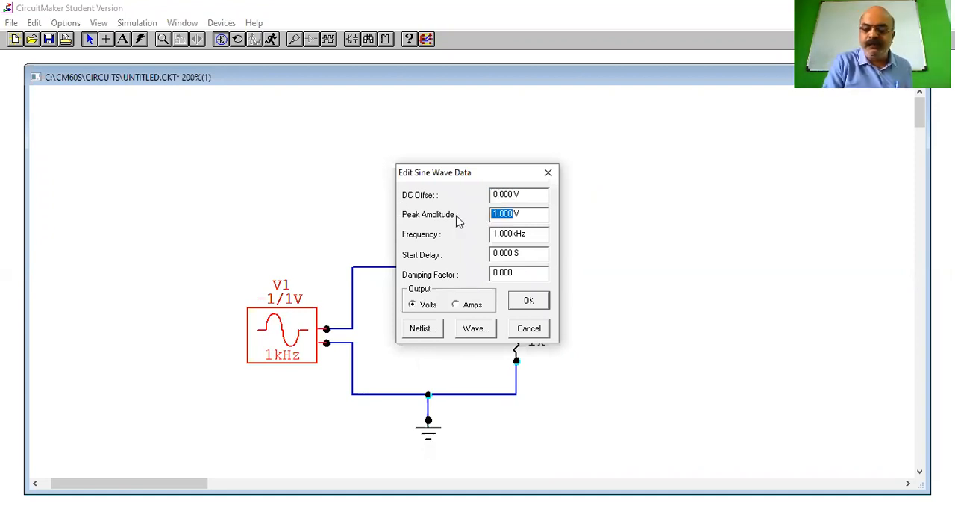
pyautogui.write('15')
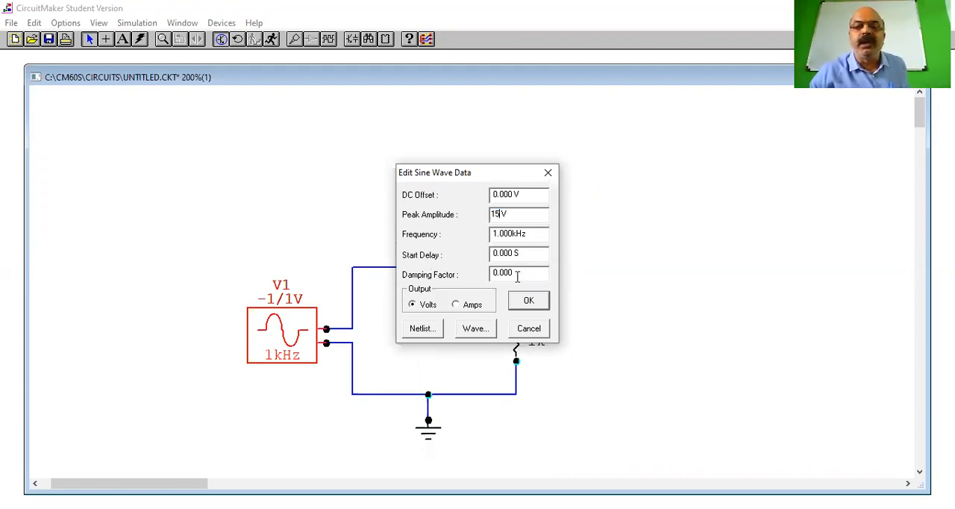
pyautogui.moveTo(516, 231); pyautogui.dragTo(491, 234)
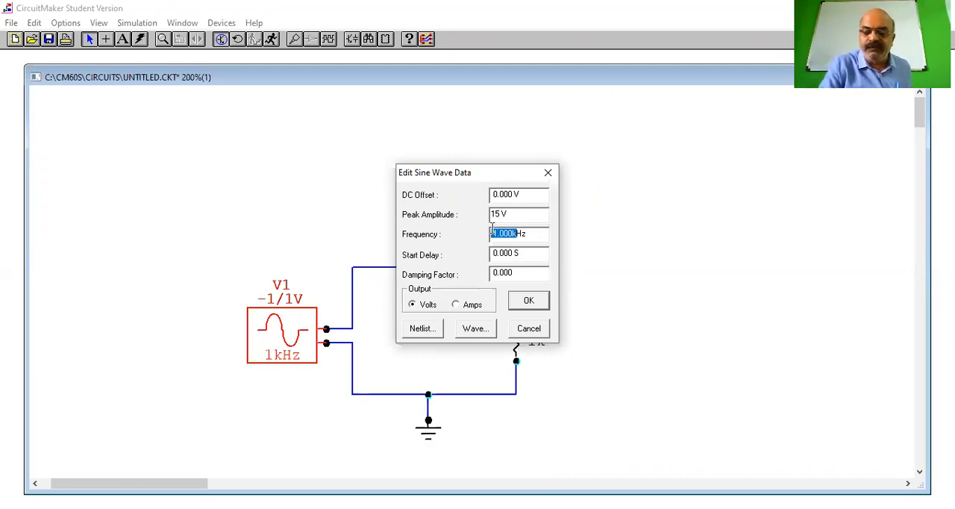
pyautogui.write('50')
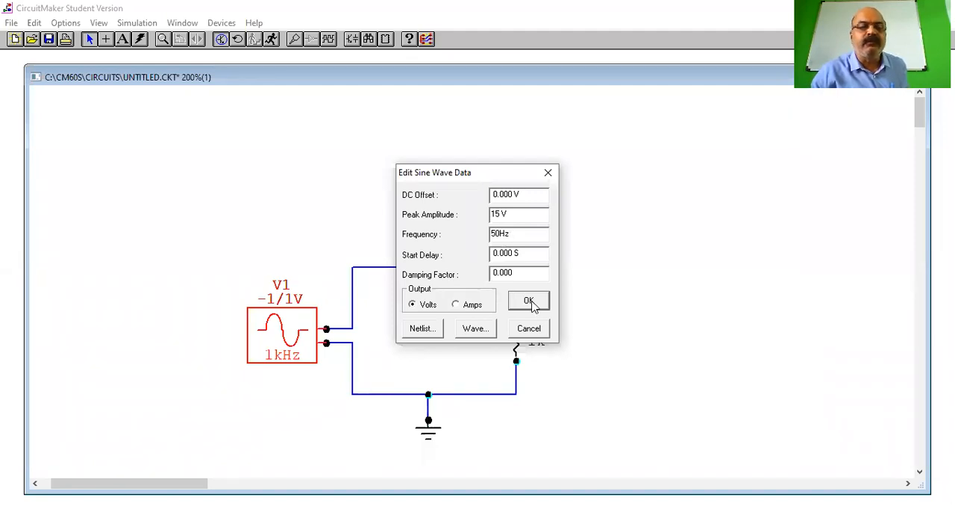
pyautogui.press('Return')
pyautogui.click(286, 308)
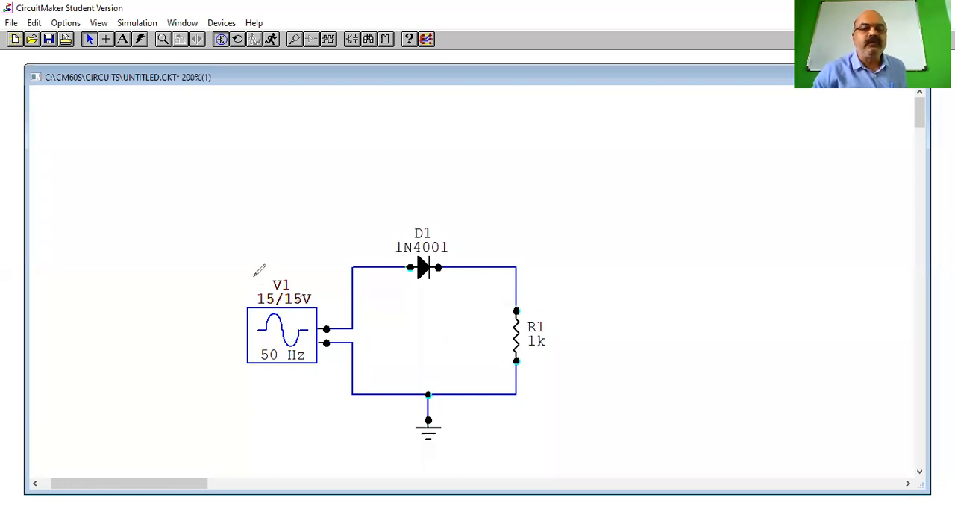
pyautogui.moveTo(252, 276)
pyautogui.mouseDown()
pyautogui.moveTo(308, 266)
pyautogui.moveTo(243, 273)
pyautogui.mouseUp()
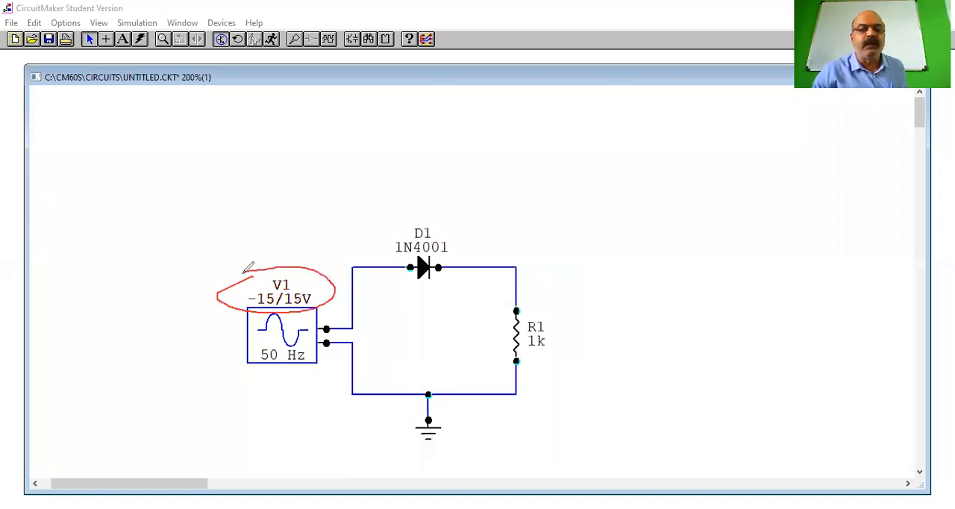
pyautogui.moveTo(264, 337); pyautogui.dragTo(276, 336)
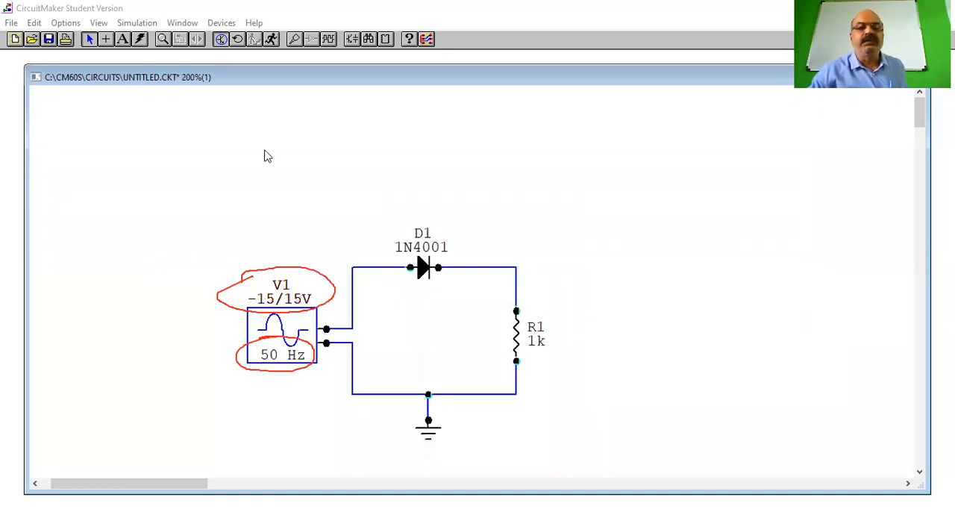
# Set the label-value of resistor R1 to 100
pyautogui.doubleClick(535, 341)
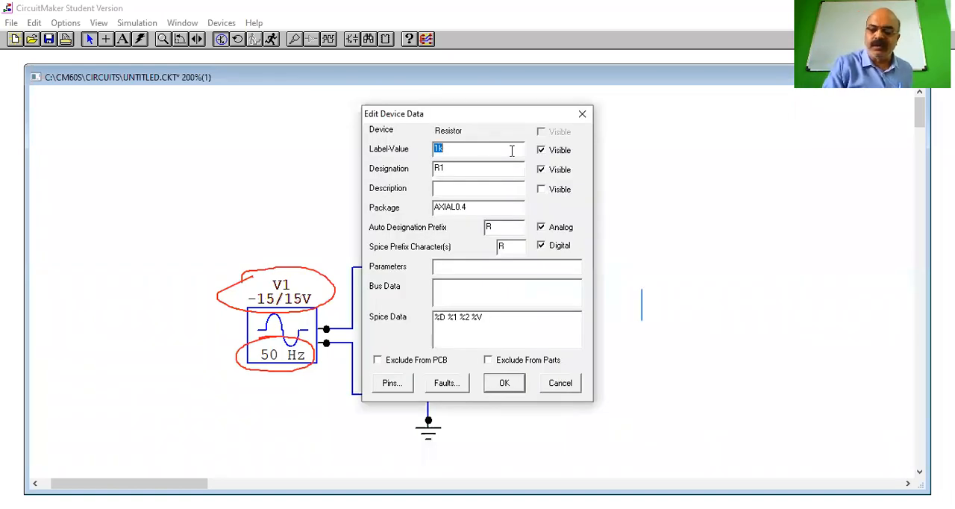
pyautogui.write('100')
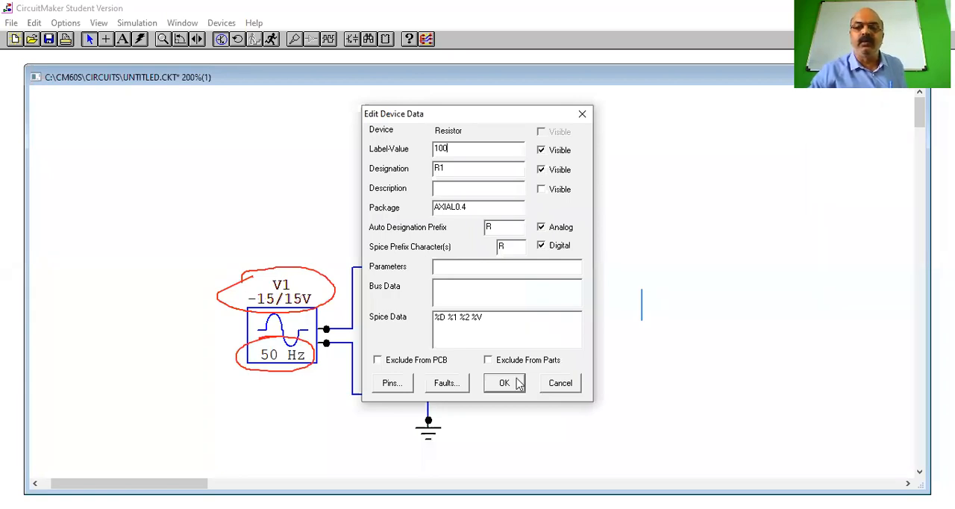
pyautogui.click(575, 382)
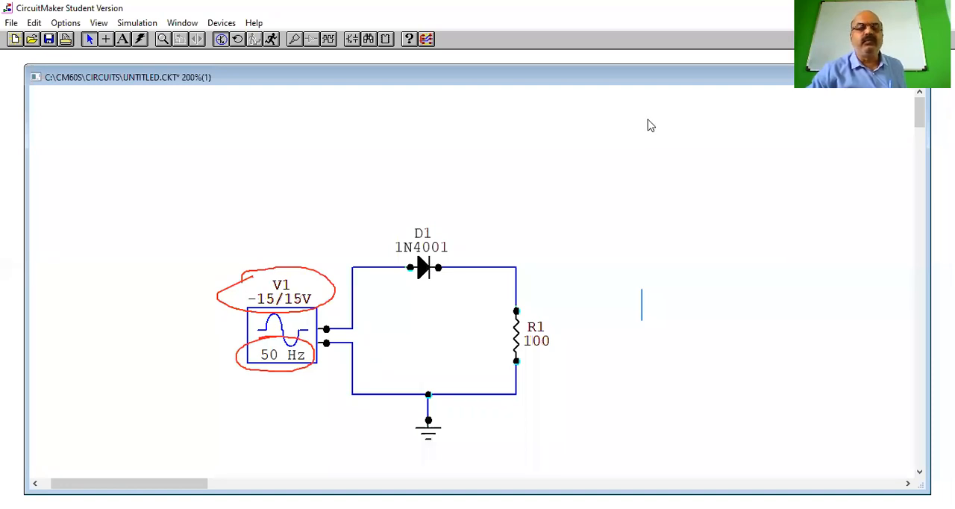
pyautogui.press('Escape')
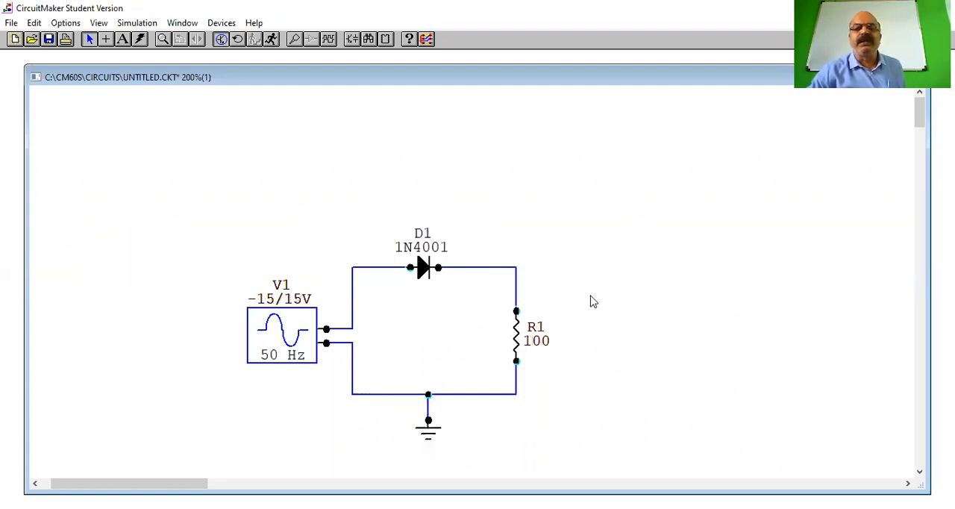
# Add the text label "Frequency Generator" beside the signal generator
pyautogui.click(123, 40)
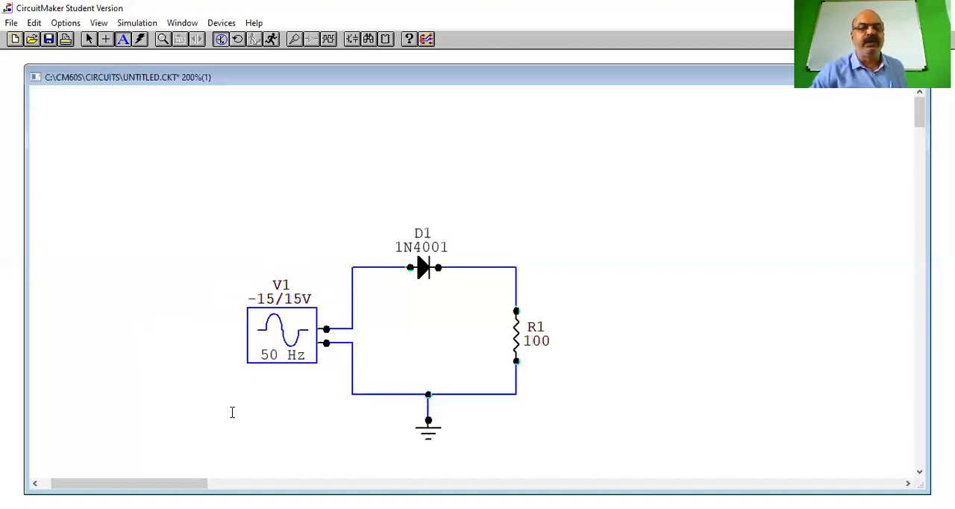
pyautogui.click(147, 320)
pyautogui.write('Frequency')
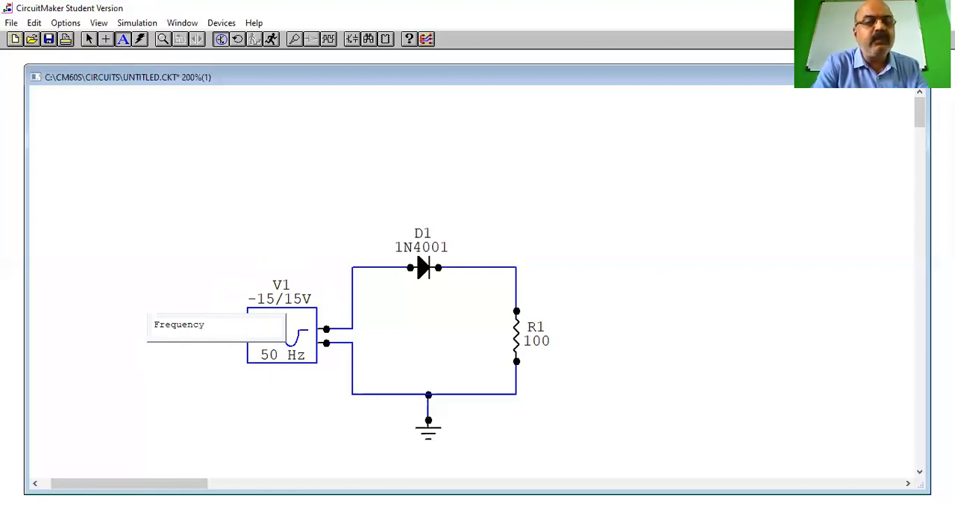
pyautogui.write(' Generator')
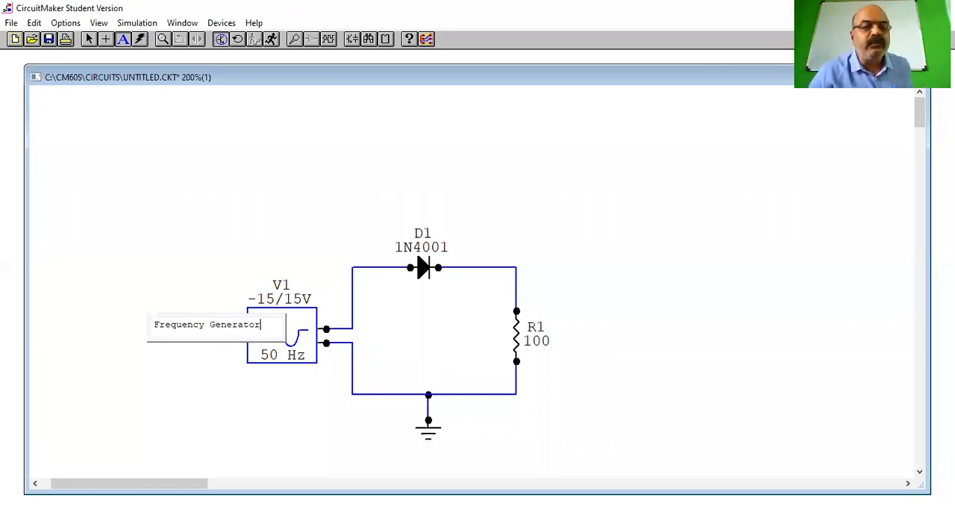
pyautogui.click(202, 370)
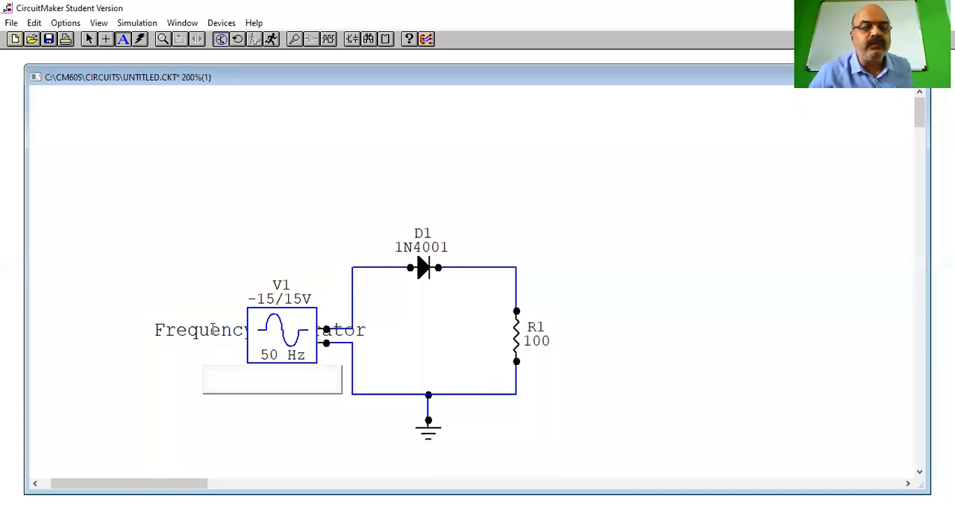
# Narrow the "Frequency Generator" label so it wraps onto two lines, and move it clear of the signal generator's left side
pyautogui.doubleClick(212, 328)
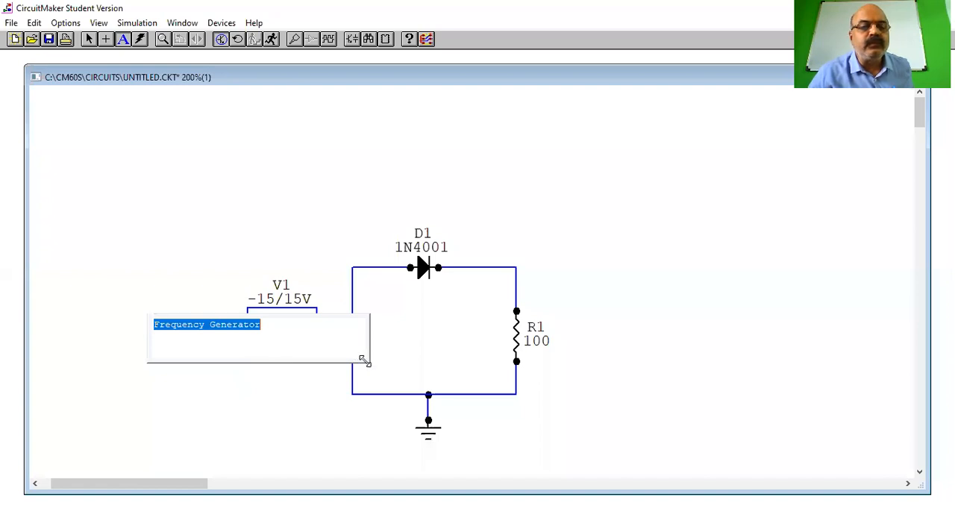
pyautogui.moveTo(363, 360); pyautogui.dragTo(213, 341)
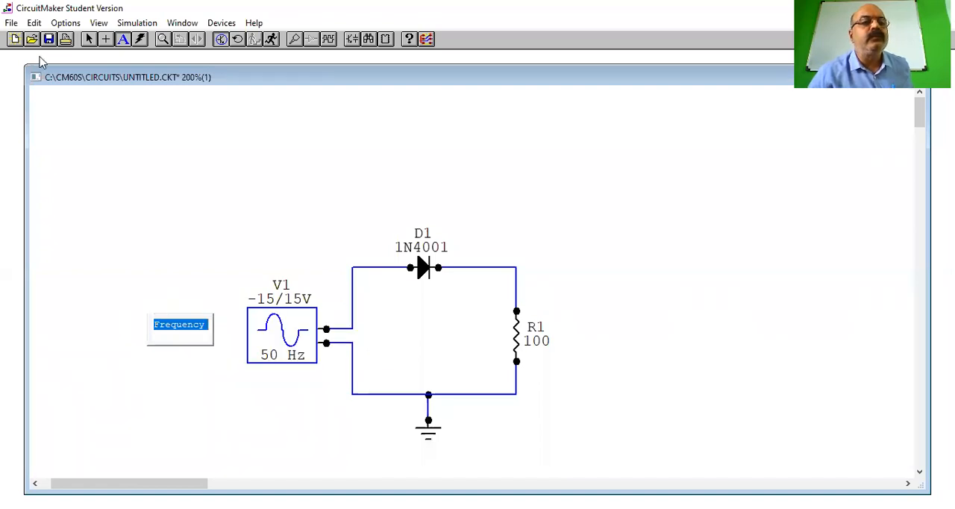
pyautogui.click(90, 41)
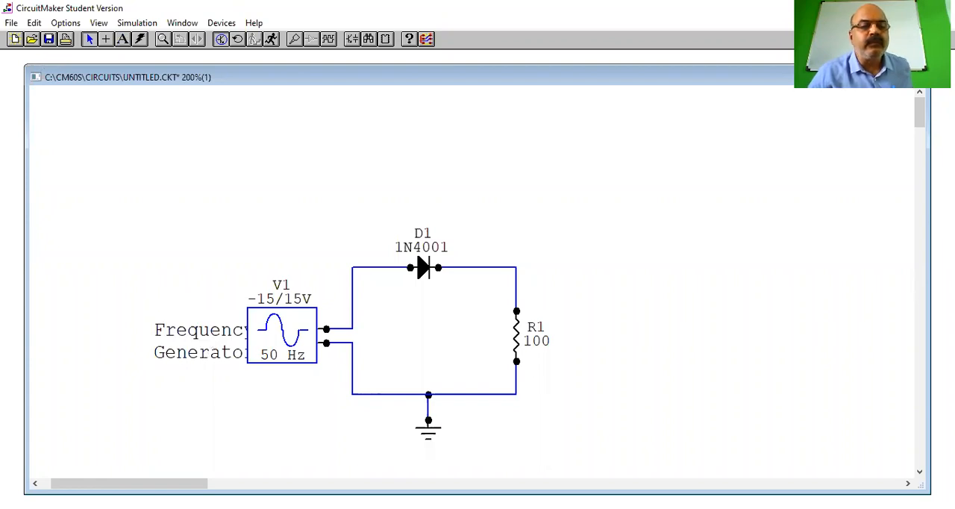
pyautogui.click(186, 337)
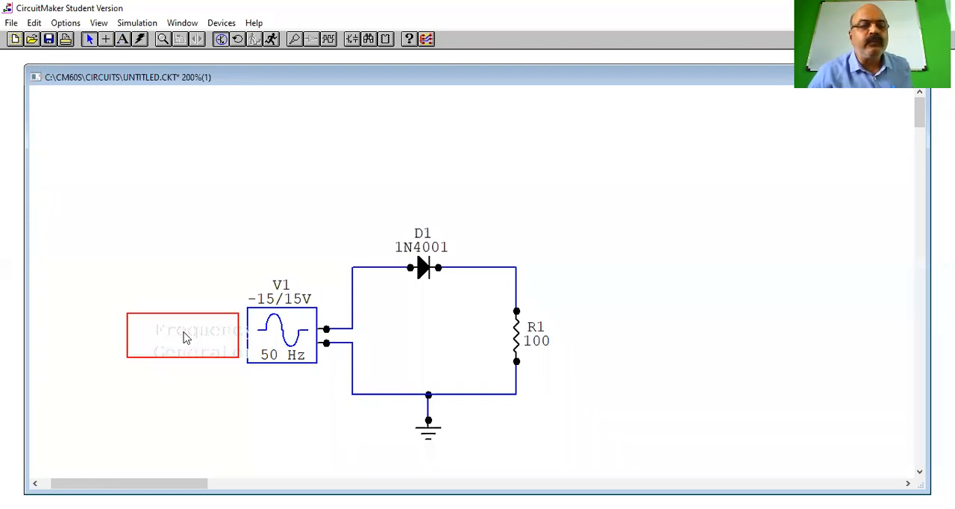
pyautogui.click(204, 387)
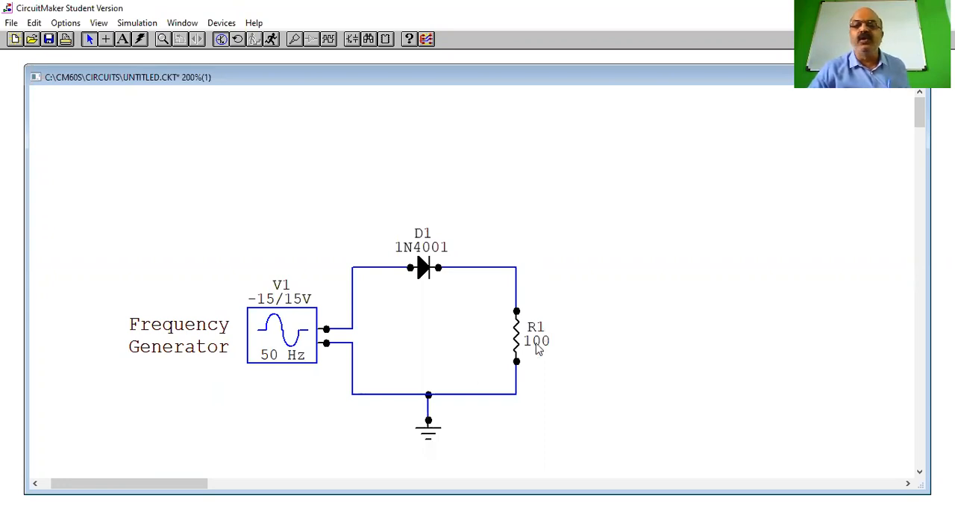
# Add the text label "Load" beside resistor R1 and move it level with the resistor
pyautogui.click(123, 41)
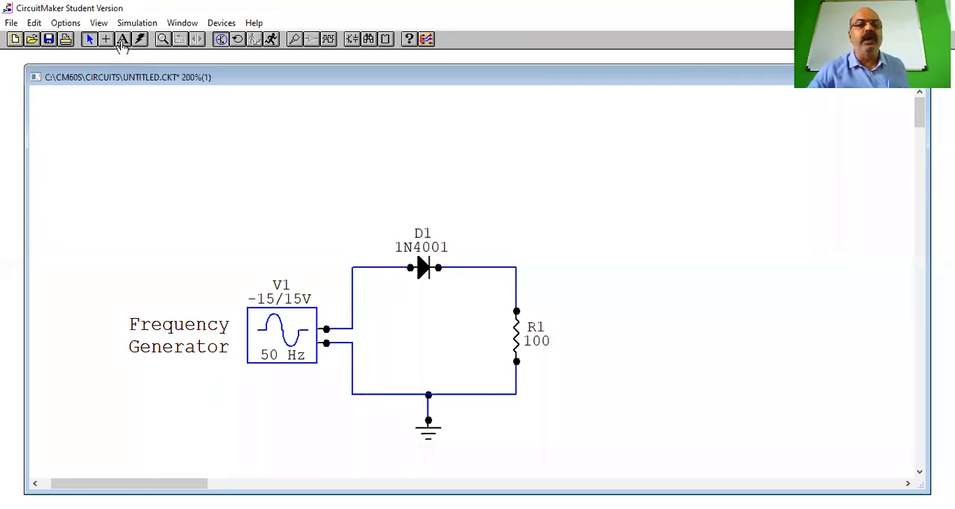
pyautogui.click(556, 338)
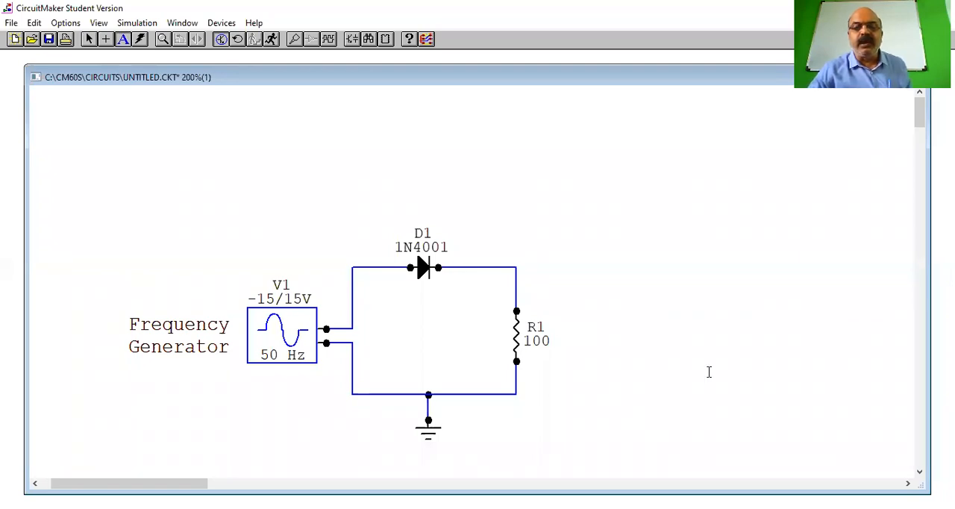
pyautogui.write('Load')
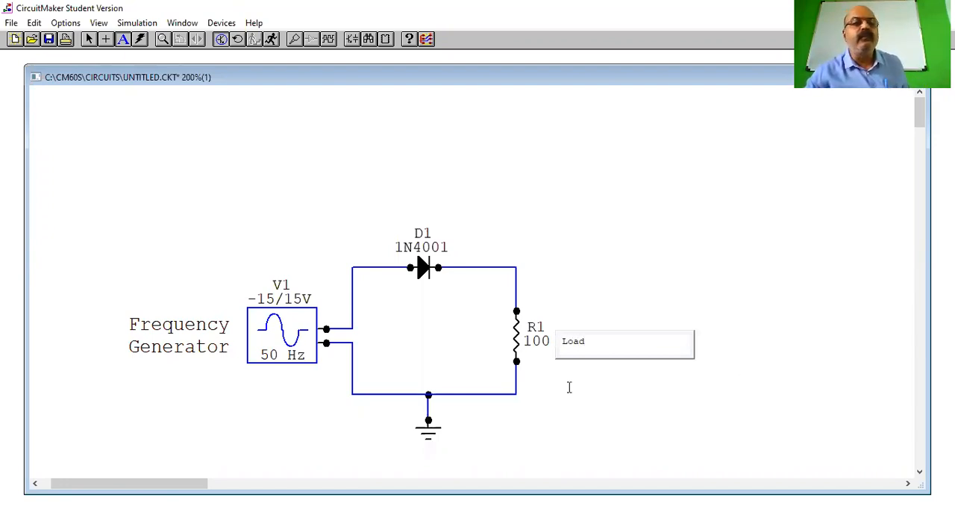
pyautogui.click(88, 39)
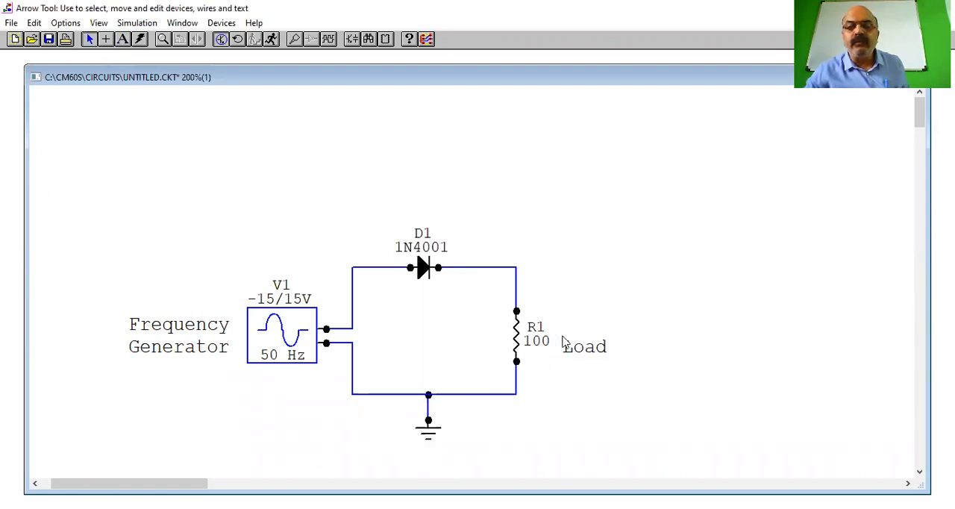
pyautogui.moveTo(586, 347); pyautogui.dragTo(592, 365)
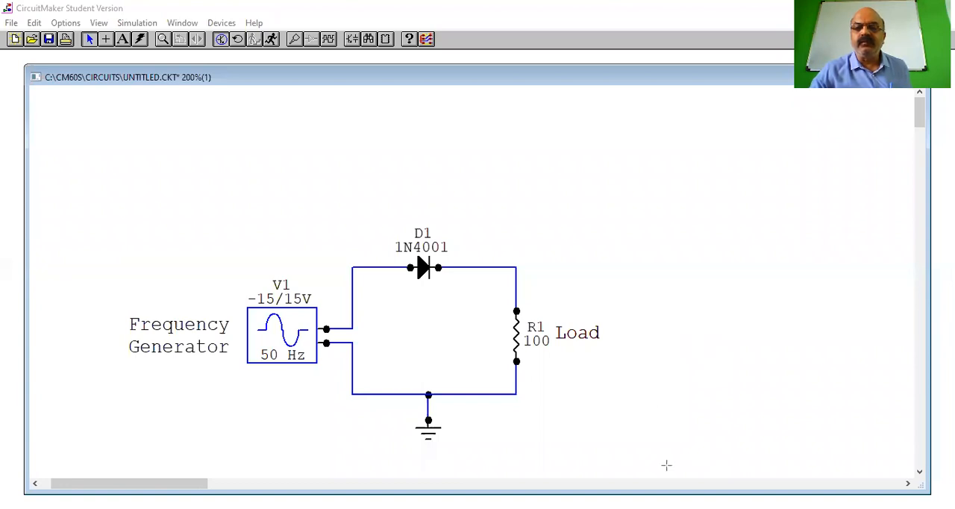
# Draw red graph axes beside the circuit: one tall vertical arrow and two horizontal arrows starting from it, one above the other
pyautogui.moveTo(660, 418); pyautogui.dragTo(661, 158)
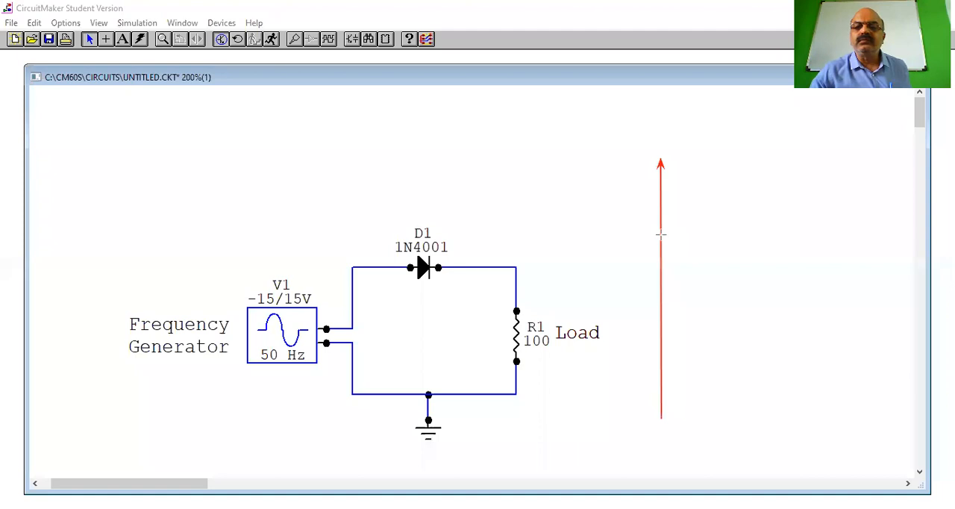
pyautogui.moveTo(660, 233); pyautogui.dragTo(906, 231)
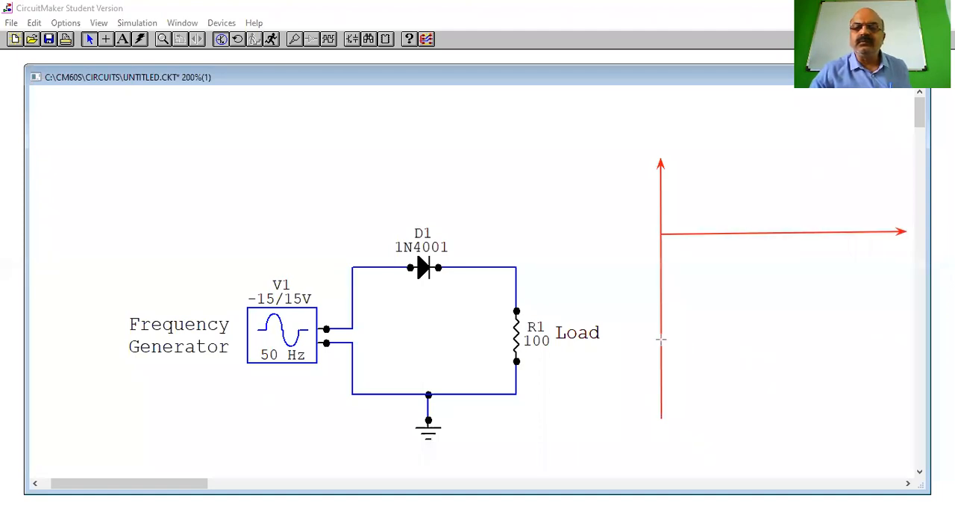
pyautogui.moveTo(660, 339); pyautogui.dragTo(913, 335)
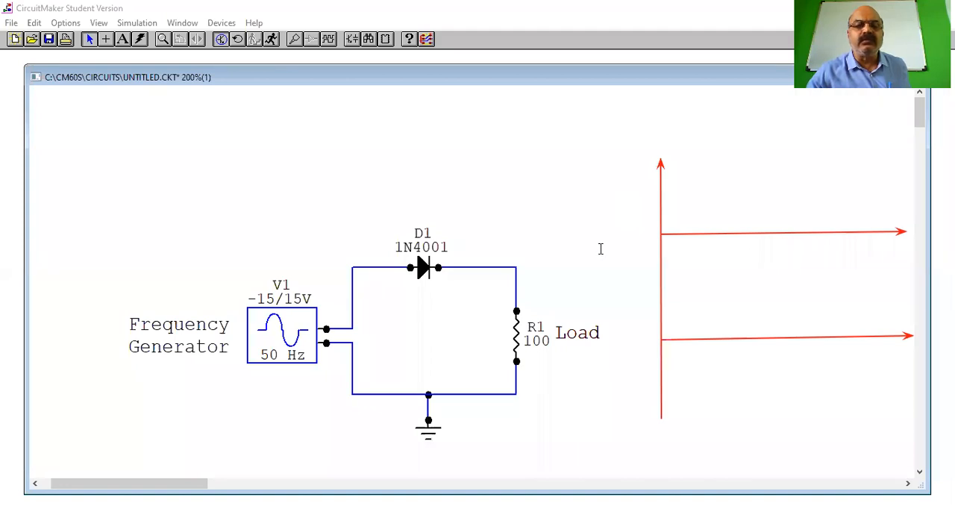
# Label the upper graph "Vin" beside the vertical axis
pyautogui.click(613, 200)
pyautogui.write('V')
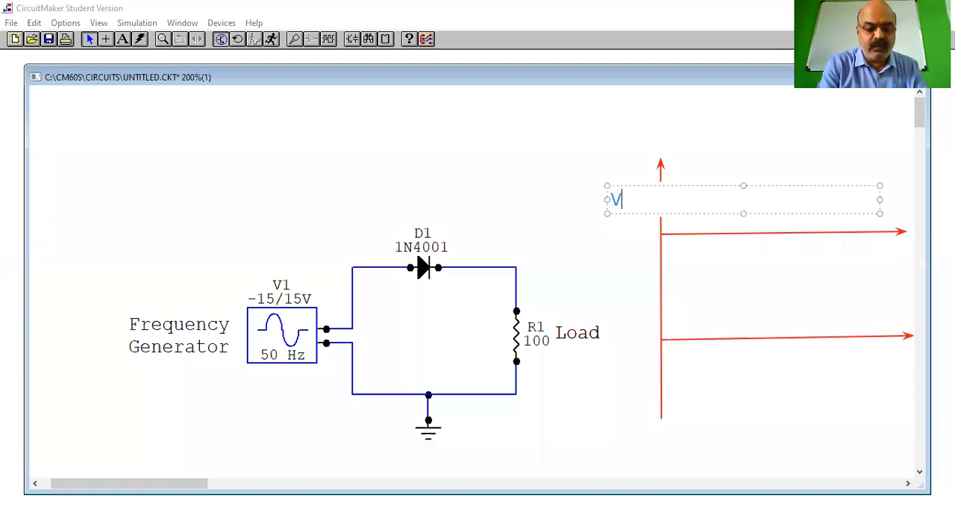
pyautogui.write('in')
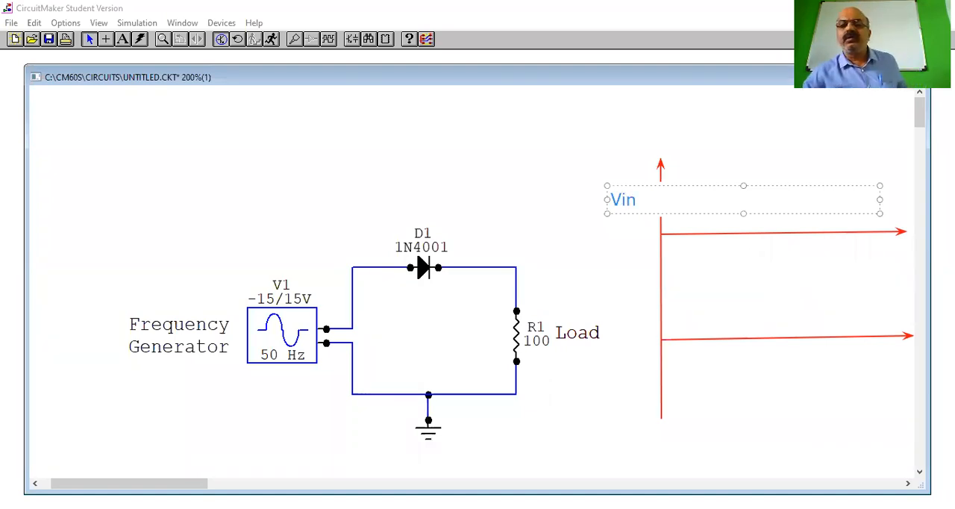
pyautogui.click(626, 278)
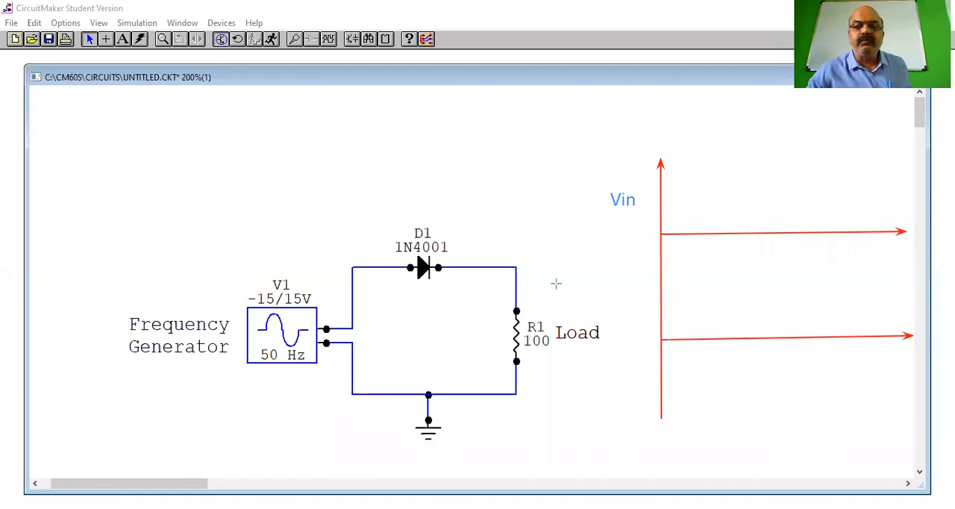
# Draw a red arrow pointing to resistor R1 and annotate its tail with "Output"
pyautogui.moveTo(556, 284); pyautogui.dragTo(518, 328)
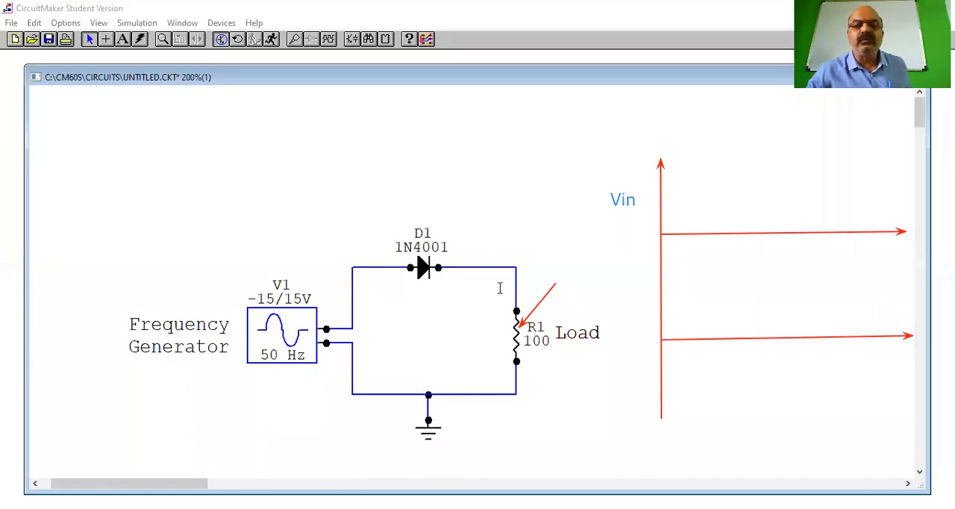
pyautogui.click(539, 276)
pyautogui.write('Out')
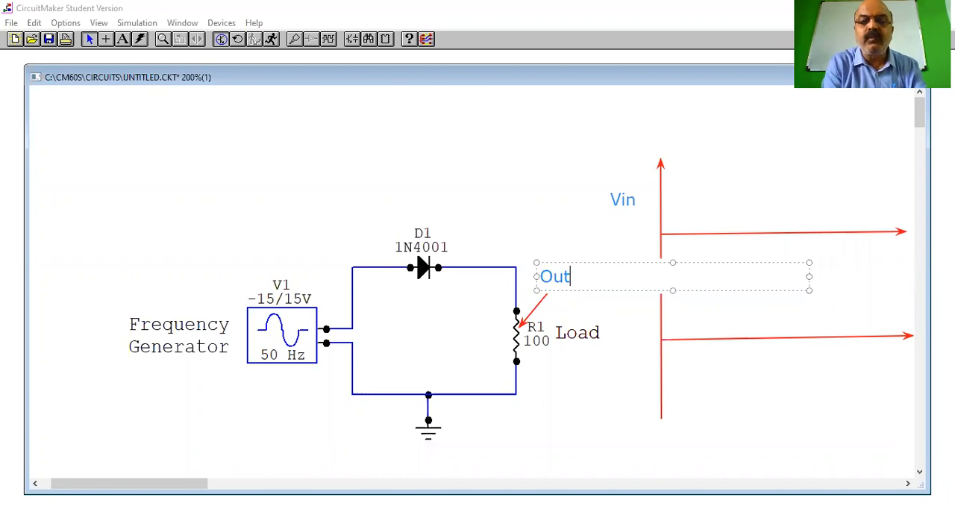
pyautogui.write('pu')
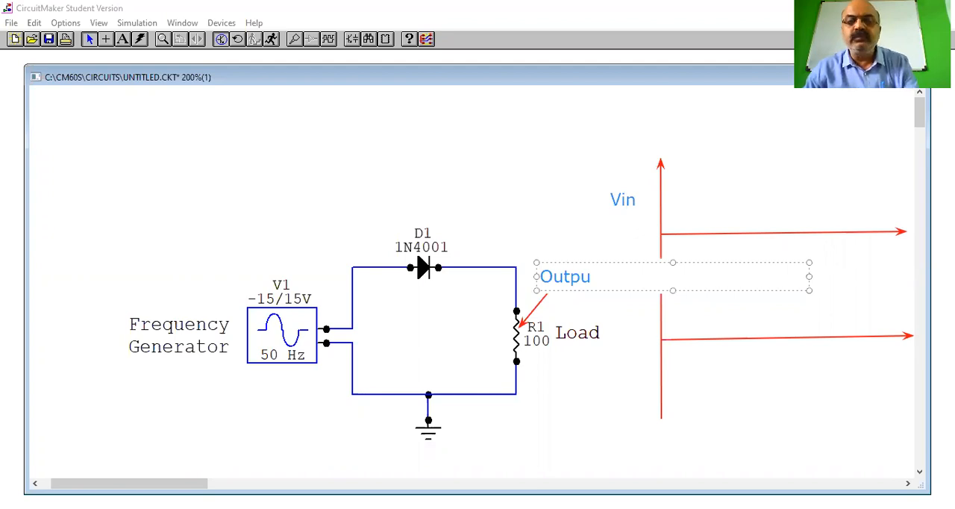
pyautogui.write('t')
pyautogui.click(628, 339)
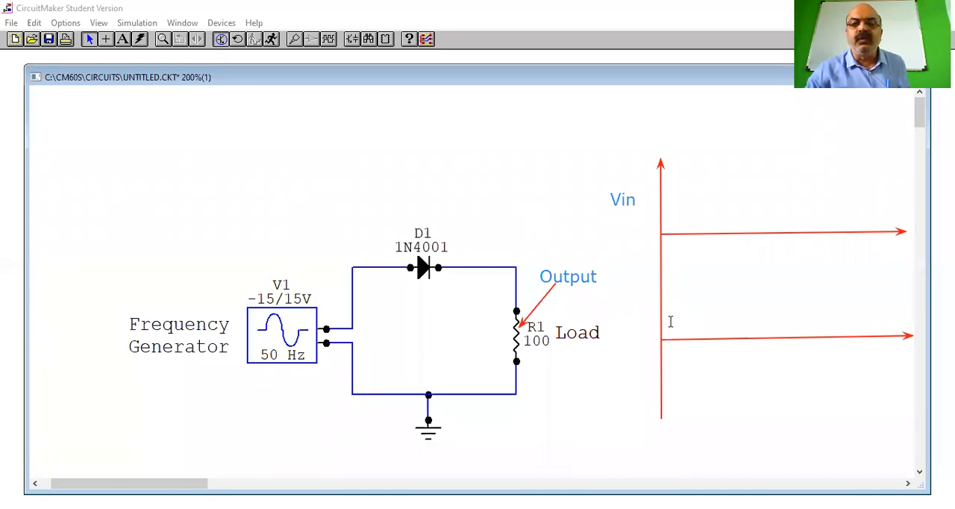
# Label the lower graph "Vout" beside the vertical axis
pyautogui.click(614, 316)
pyautogui.write('Vout')
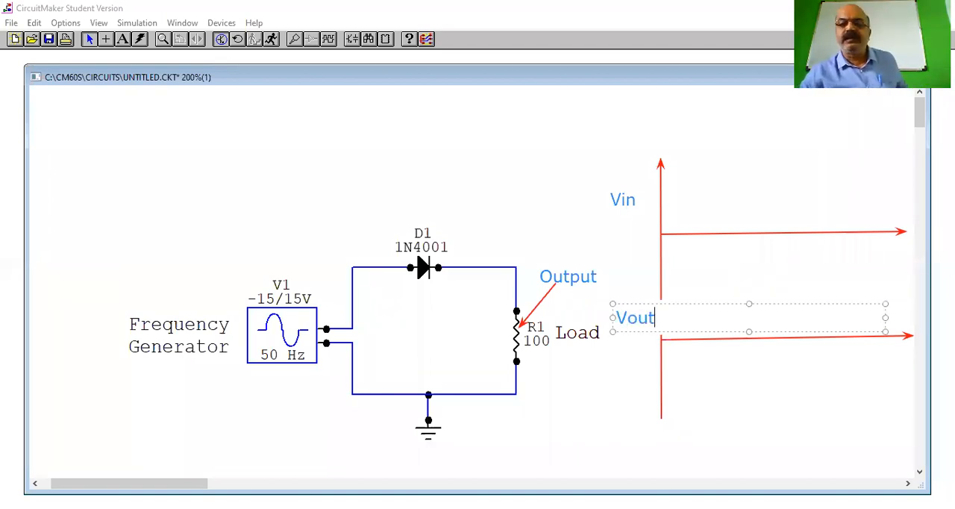
pyautogui.click(621, 385)
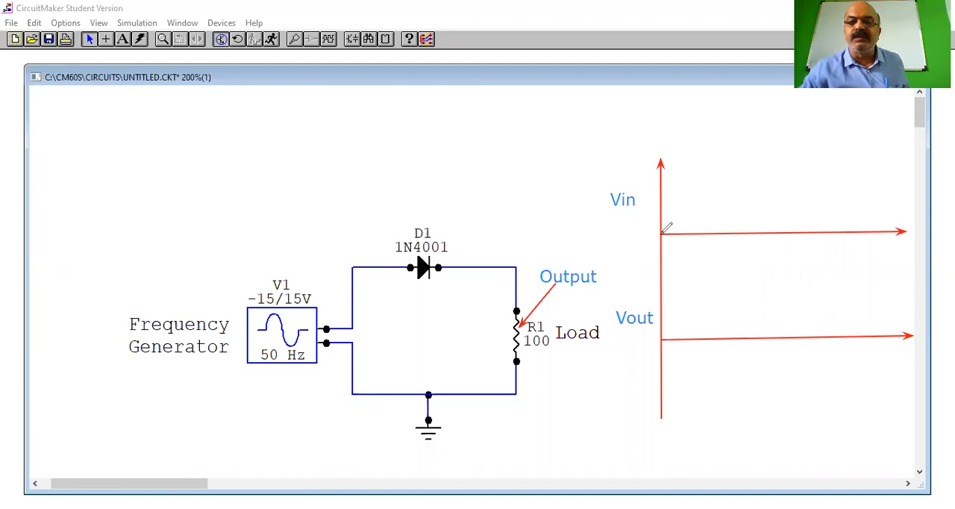
# Sketch a one-and-a-half-cycle red sine wave on the Vin axis and project its zero crossings down to the Vout axis with vertical lines
pyautogui.moveTo(661, 233)
pyautogui.mouseDown()
pyautogui.moveTo(689, 176)
pyautogui.moveTo(705, 168)
pyautogui.moveTo(746, 273)
pyautogui.moveTo(780, 297)
pyautogui.moveTo(832, 170)
pyautogui.moveTo(866, 192)
pyautogui.moveTo(887, 232)
pyautogui.mouseUp()
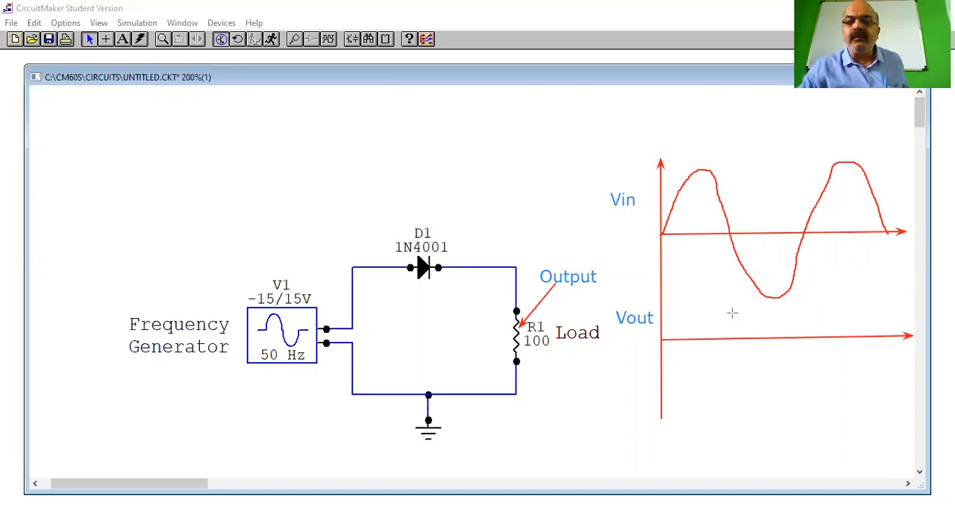
pyautogui.moveTo(732, 313); pyautogui.dragTo(731, 340)
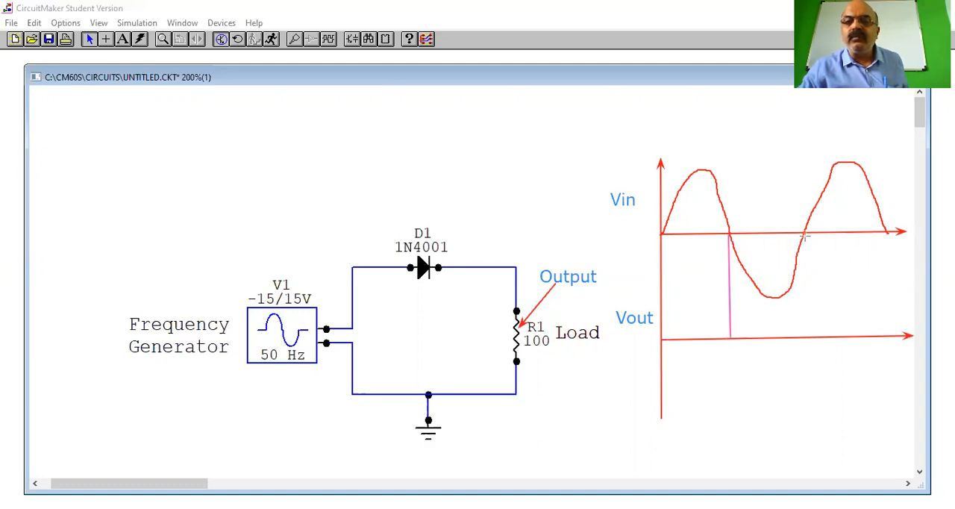
pyautogui.moveTo(803, 232); pyautogui.dragTo(804, 341)
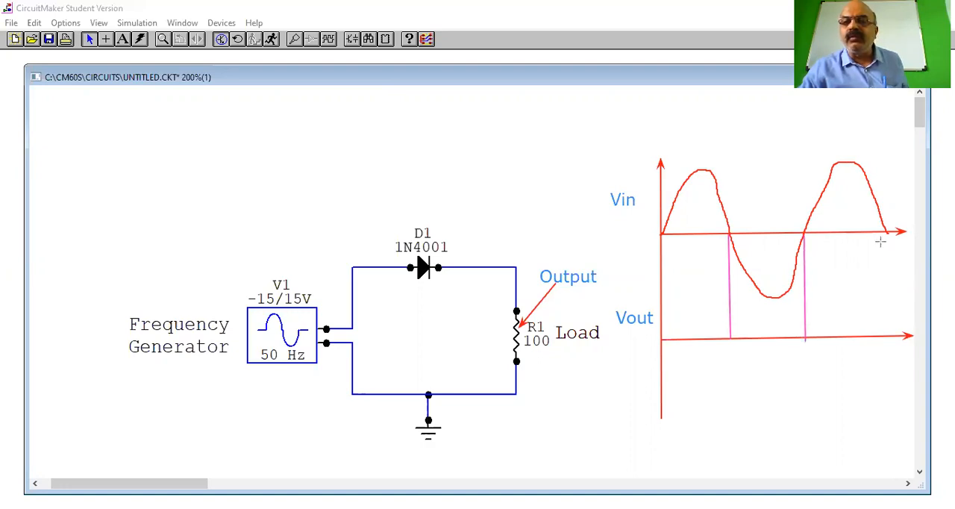
pyautogui.moveTo(886, 233); pyautogui.dragTo(885, 334)
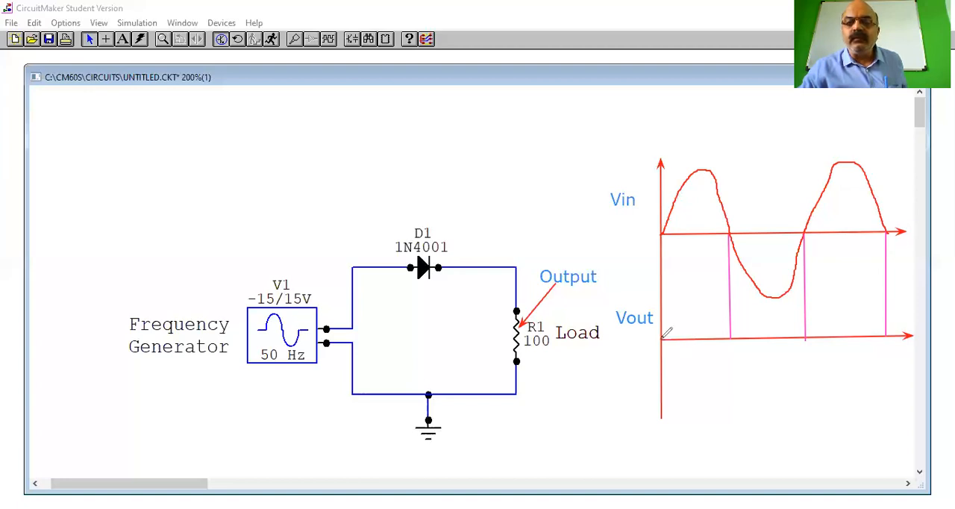
# Sketch blue positive half-wave pulses on the Vout axis under the positive Vin halves, and erase the stroke between them
pyautogui.moveTo(662, 337)
pyautogui.mouseDown()
pyautogui.moveTo(684, 269)
pyautogui.moveTo(718, 294)
pyautogui.moveTo(730, 337)
pyautogui.moveTo(811, 343)
pyautogui.mouseUp()
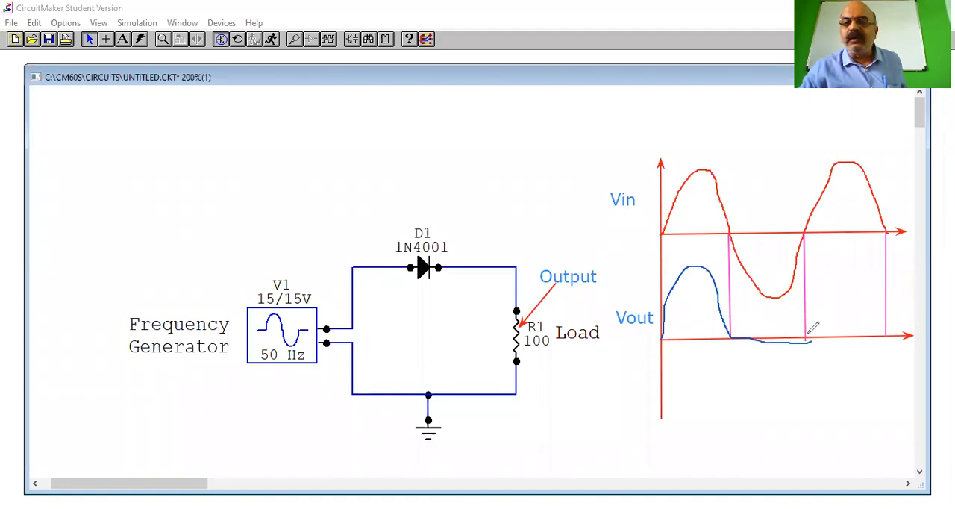
pyautogui.moveTo(819, 296)
pyautogui.mouseDown()
pyautogui.moveTo(843, 261)
pyautogui.moveTo(892, 325)
pyautogui.moveTo(888, 333)
pyautogui.mouseUp()
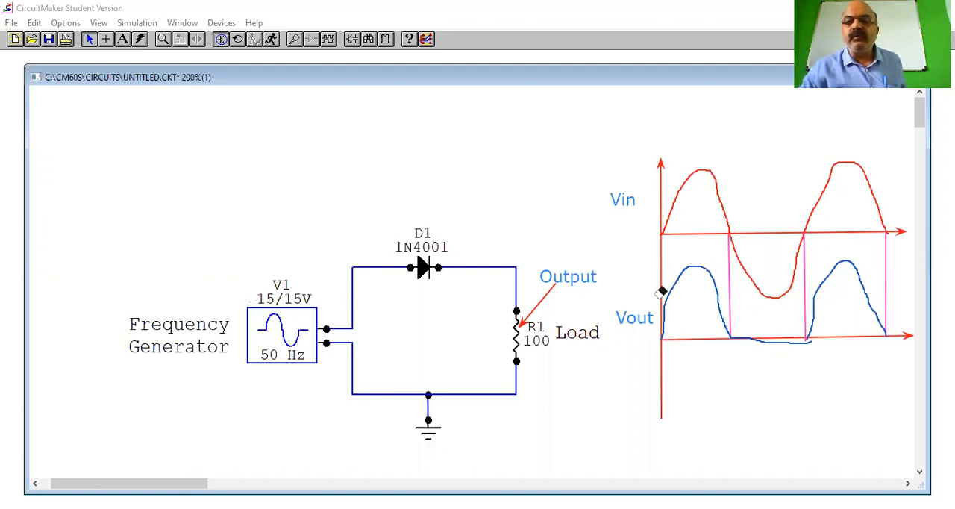
pyautogui.click(780, 343)
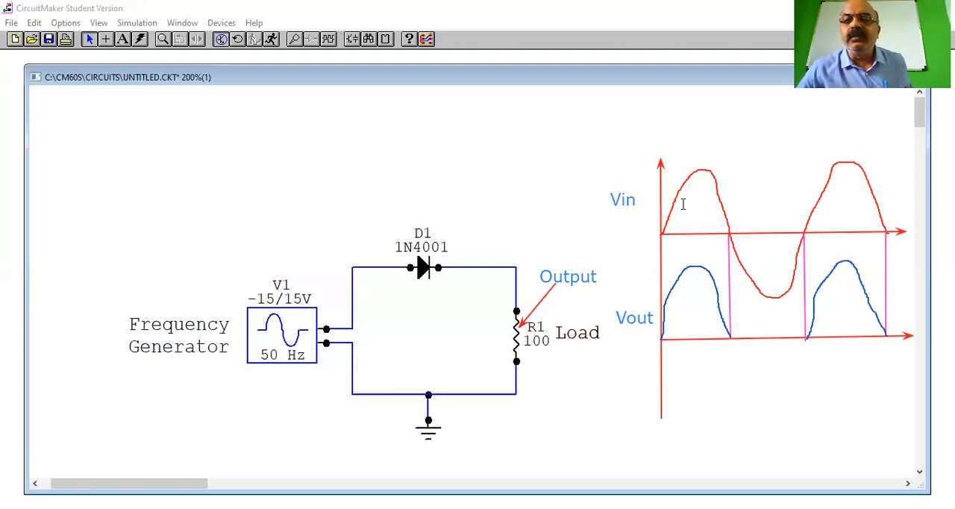
# Mark the first positive half of the Vin wave "+ve" and its negative half "-ve"
pyautogui.click(759, 224)
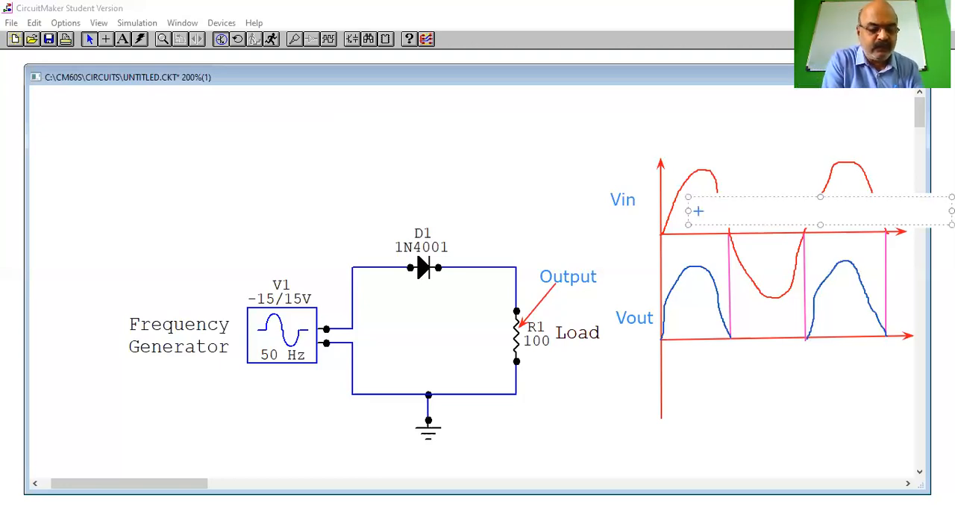
pyautogui.write('+ve')
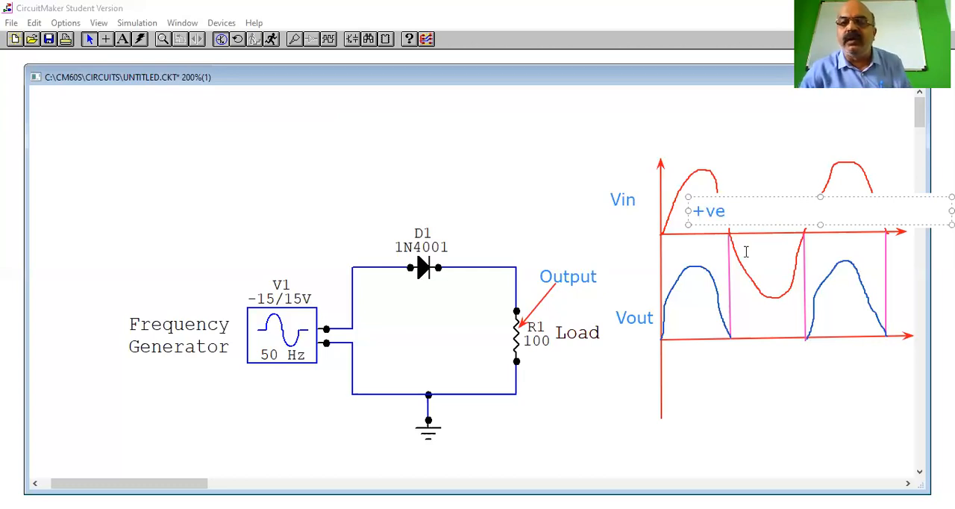
pyautogui.click(743, 249)
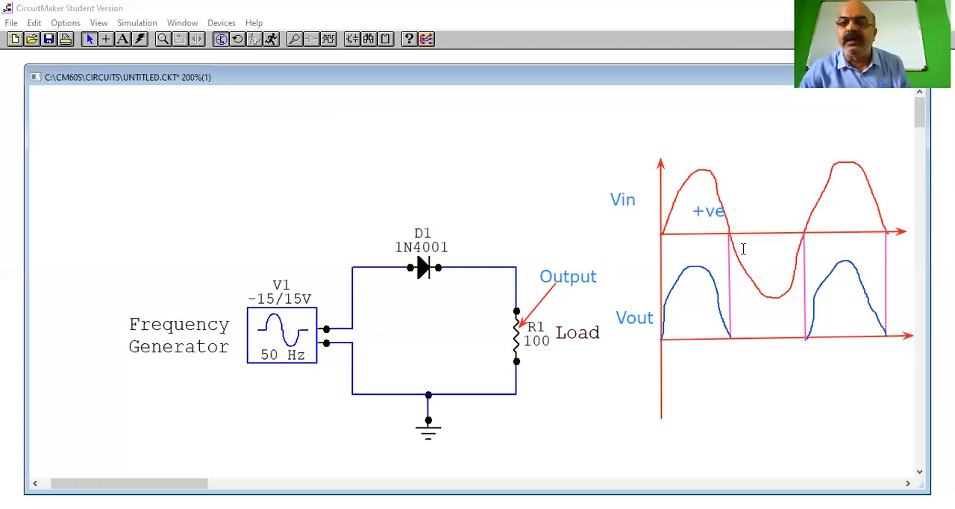
pyautogui.click(797, 260)
pyautogui.write('-ve')
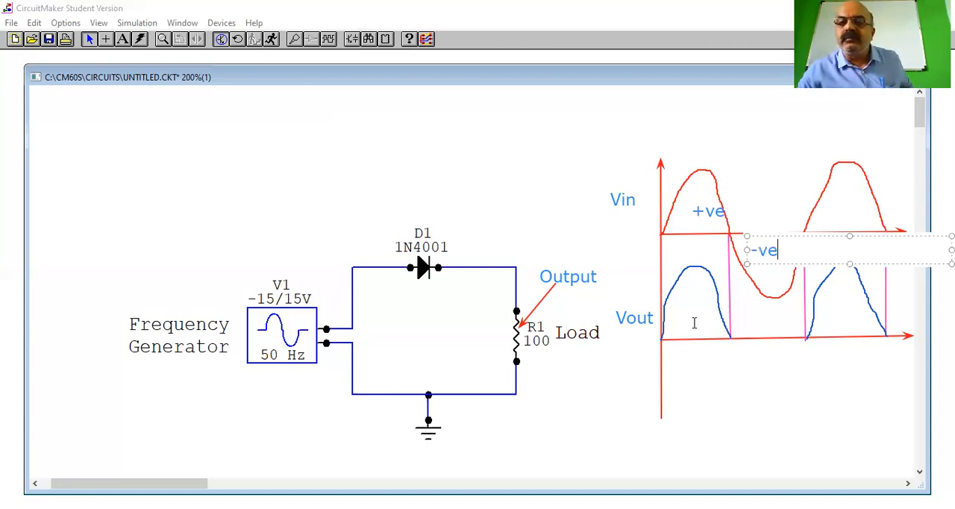
pyautogui.click(674, 313)
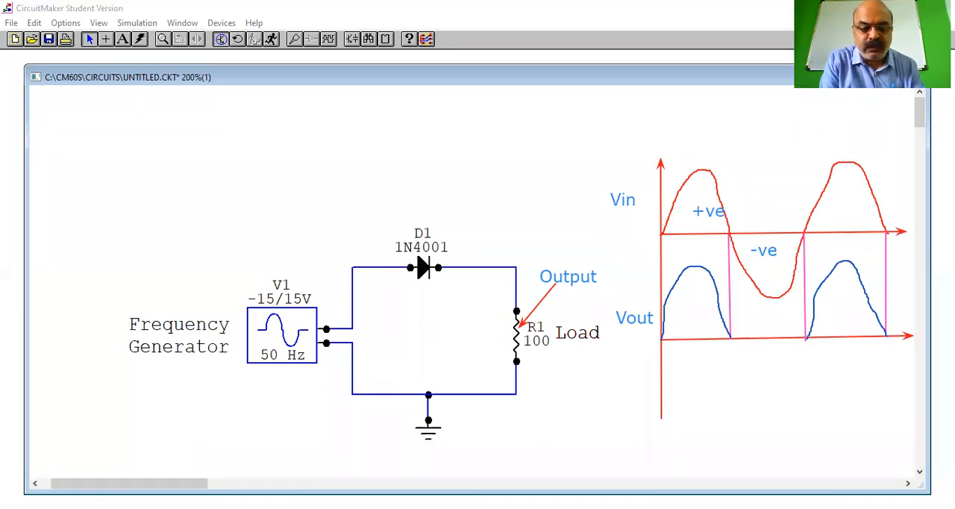
# Mark both pulses of the Vout waveform "+ve"
pyautogui.click(680, 313)
pyautogui.write('+ve')
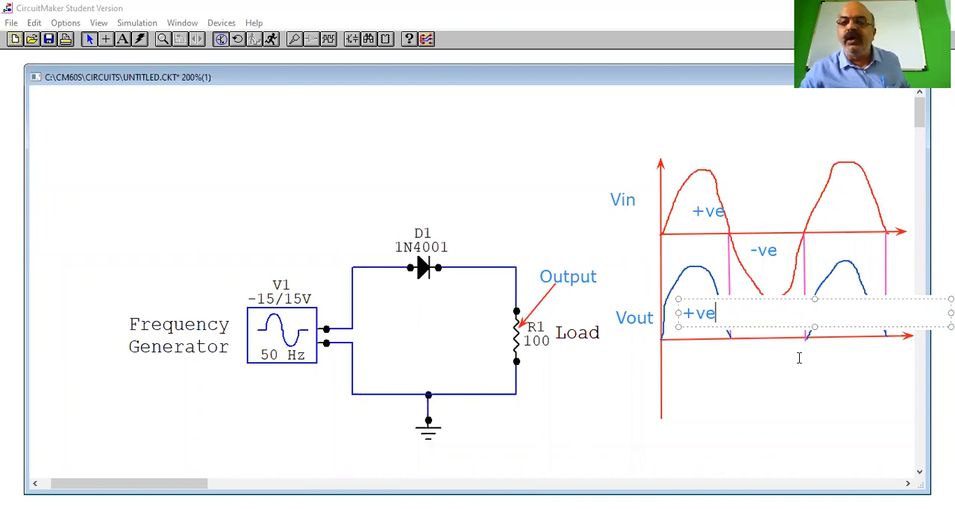
pyautogui.click(799, 358)
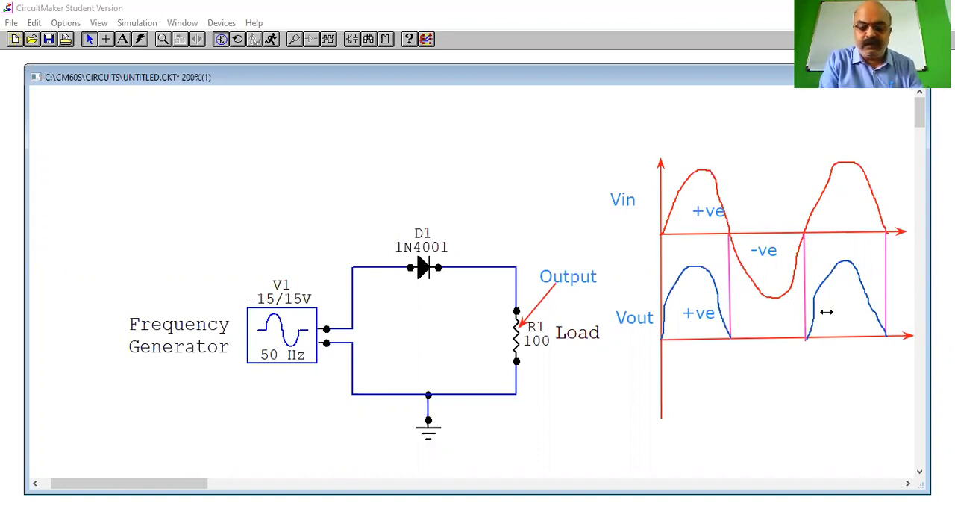
pyautogui.moveTo(829, 302); pyautogui.dragTo(951, 330)
pyautogui.write('+ve')
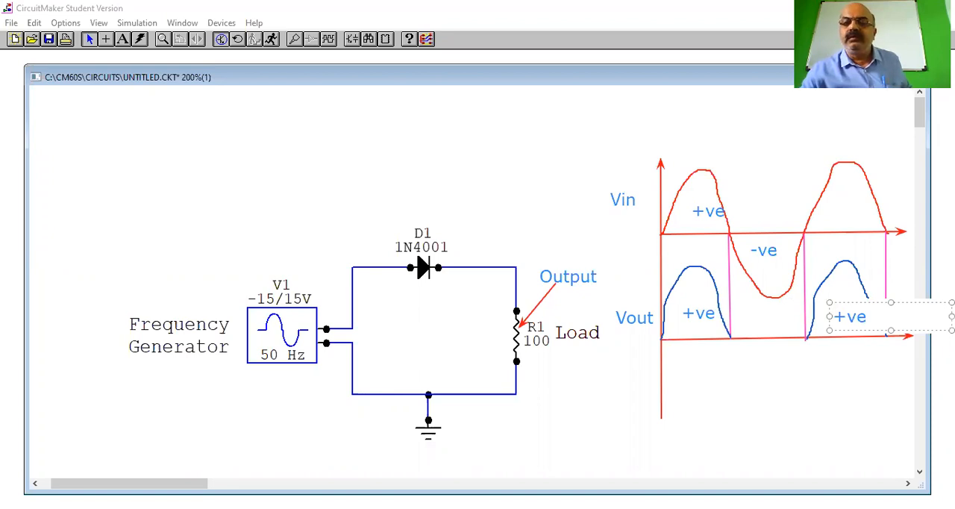
pyautogui.click(756, 411)
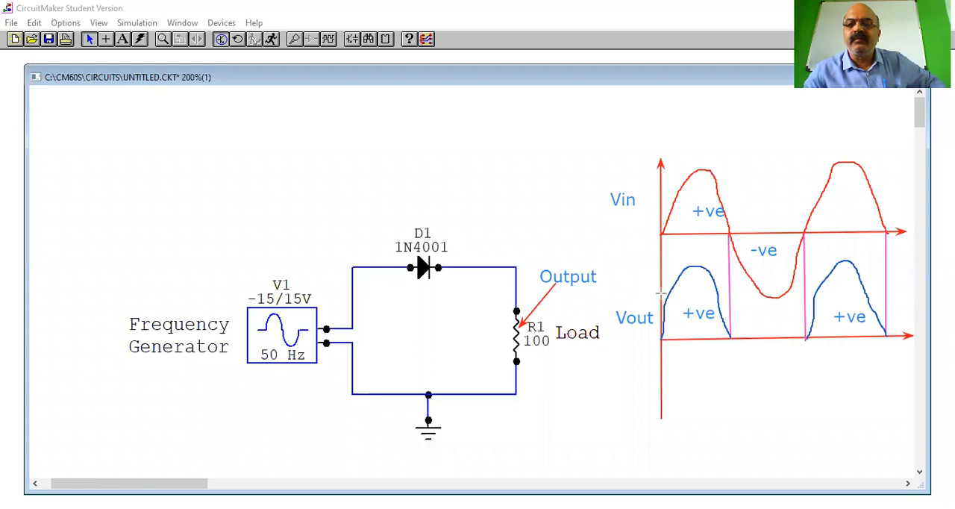
# Draw a horizontal orange line across the Vout pulses and label it "average" at its far end
pyautogui.moveTo(661, 294); pyautogui.dragTo(910, 290)
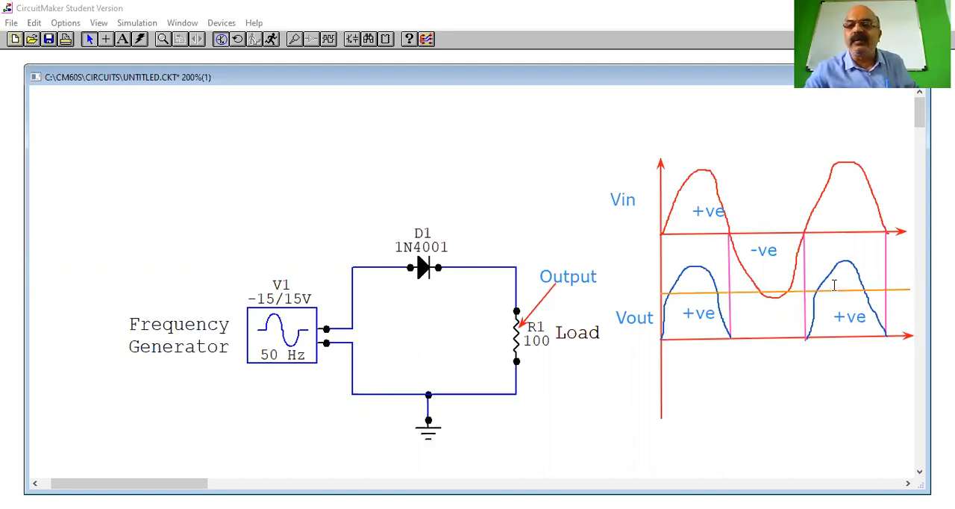
pyautogui.click(876, 279)
pyautogui.write('aver')
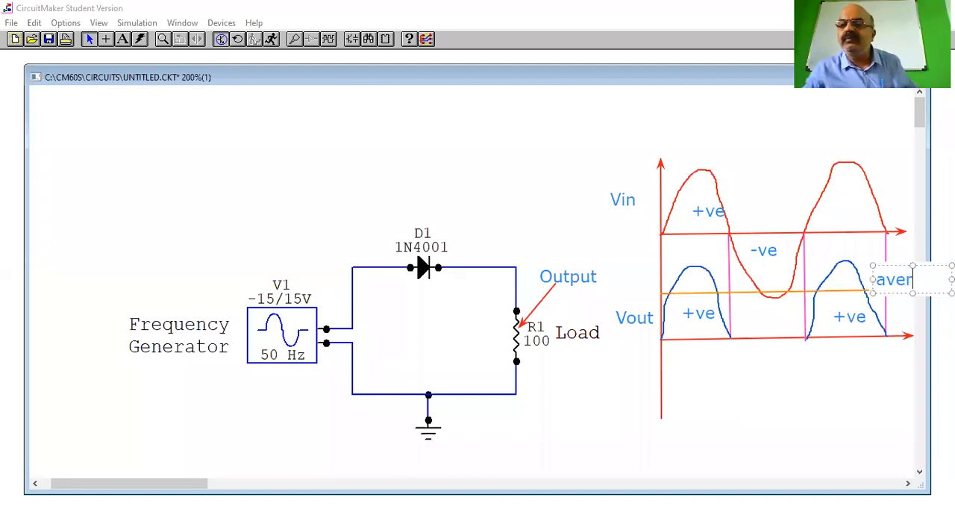
pyautogui.write('age')
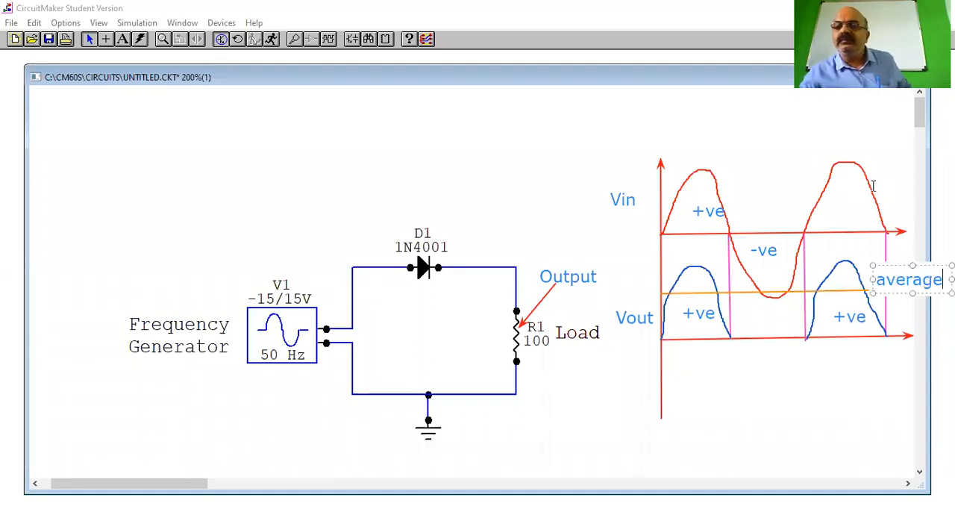
pyautogui.click(817, 377)
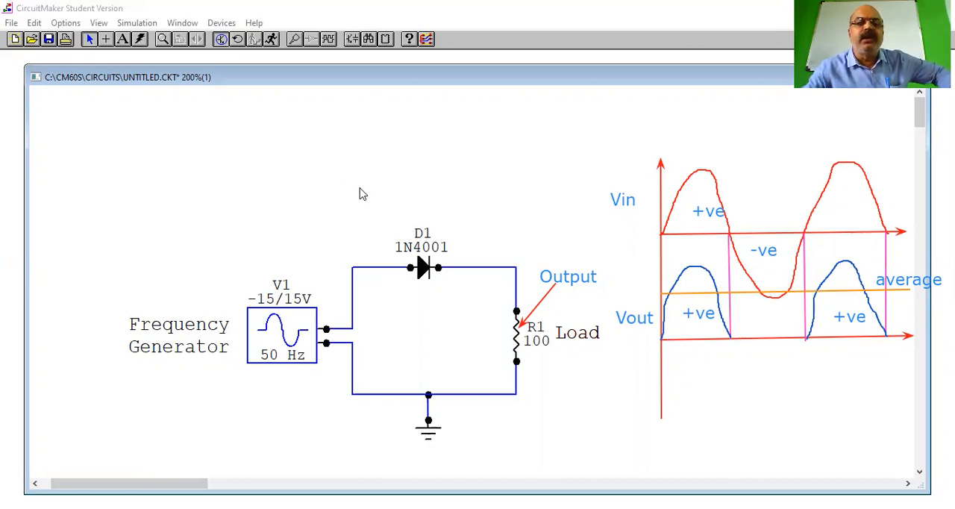
# Mark the generator's upper wire "+" and its lower wire "-" for the positive half cycle
pyautogui.click(349, 246)
pyautogui.write('+')
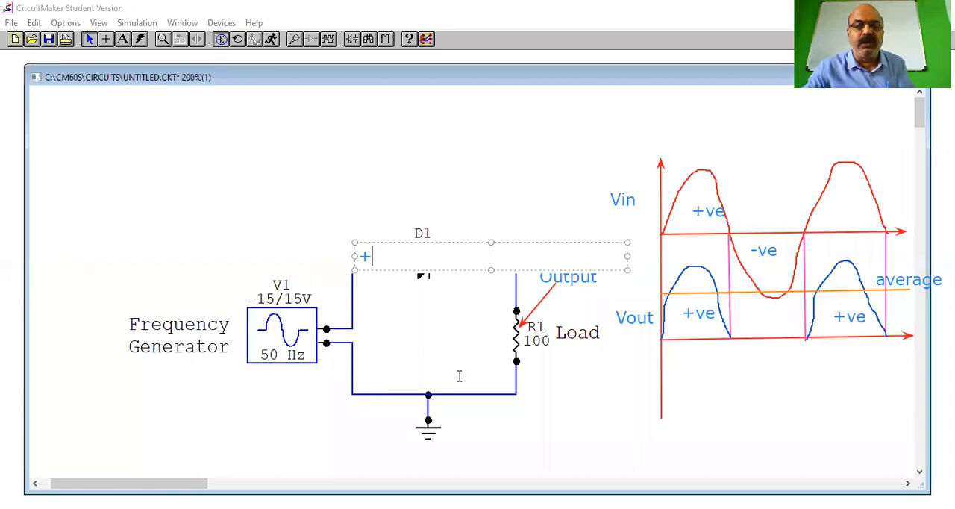
pyautogui.click(379, 375)
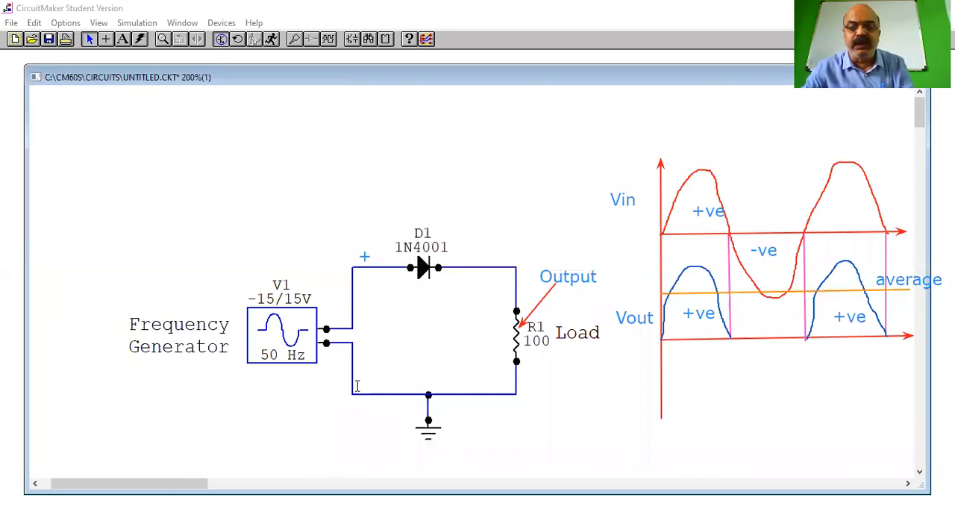
pyautogui.click(361, 377)
pyautogui.write('-')
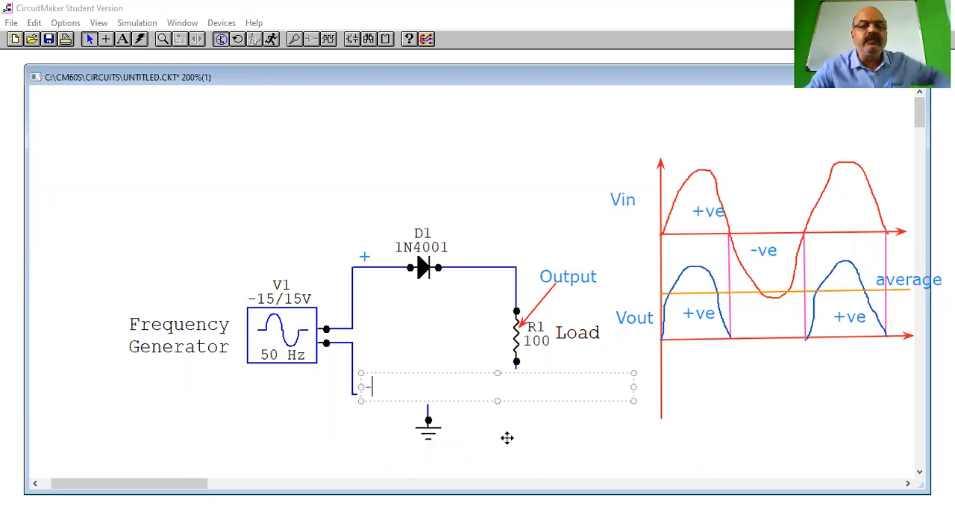
pyautogui.click(261, 102)
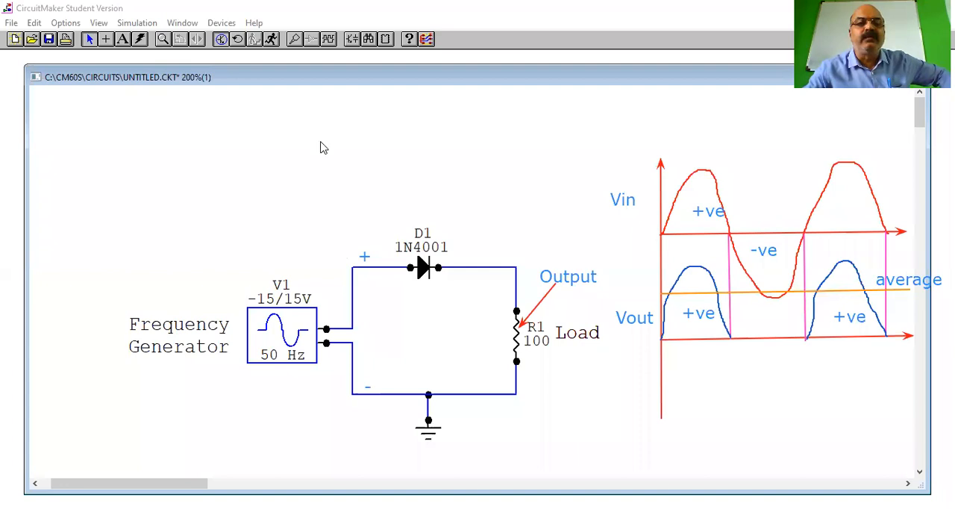
# Label the diode's anode side "P" and its cathode side "N"
pyautogui.click(389, 279)
pyautogui.write('P')
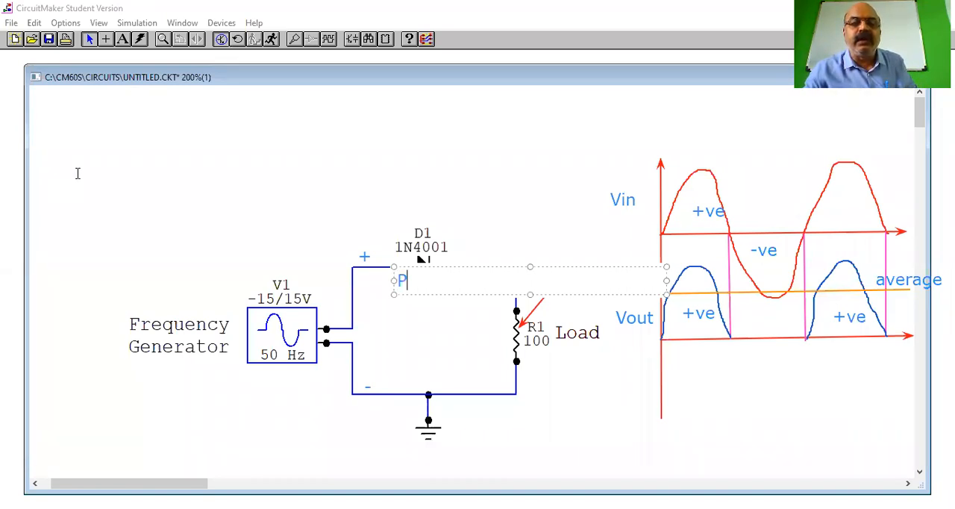
pyautogui.click(350, 275)
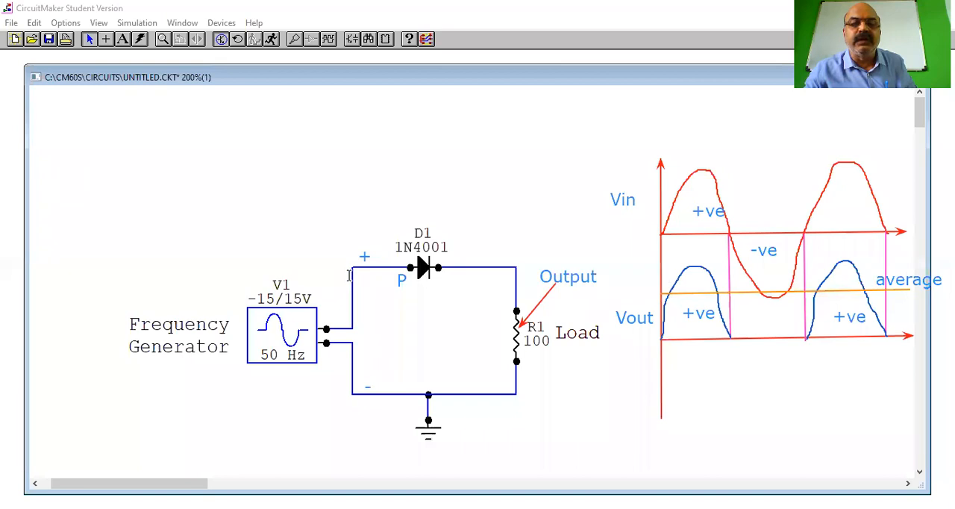
pyautogui.click(451, 280)
pyautogui.write('N')
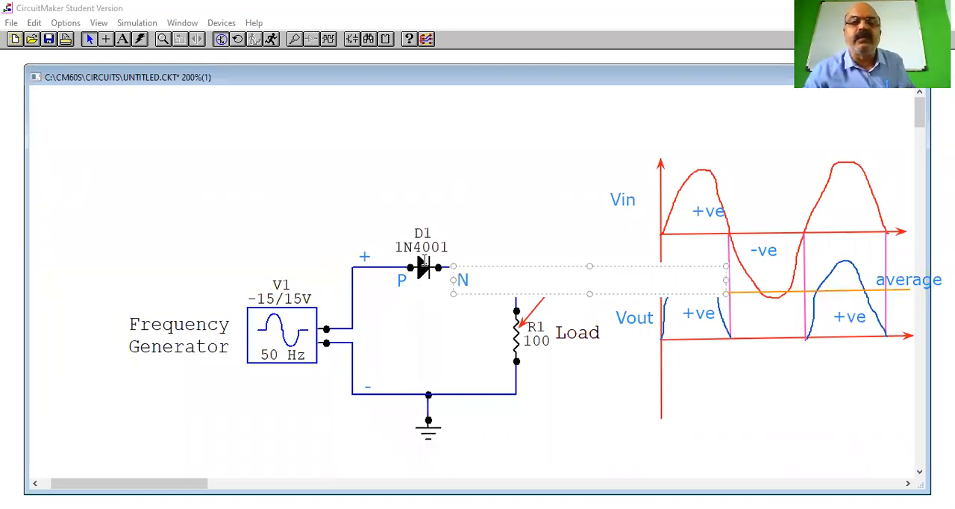
pyautogui.click(472, 185)
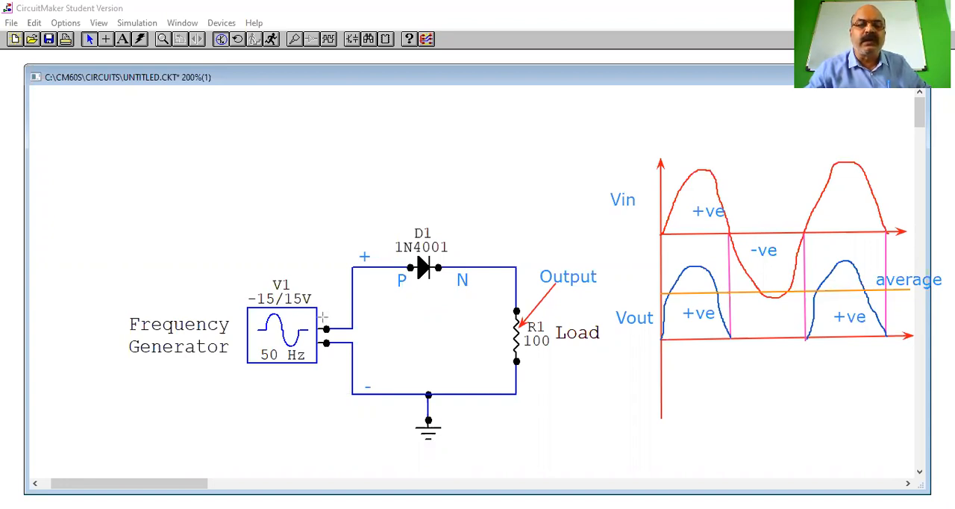
# Draw orange arrows for the current path from the generator through the diode and load, back to the generator's lower terminal
pyautogui.moveTo(321, 317)
pyautogui.mouseDown()
pyautogui.moveTo(356, 317)
pyautogui.moveTo(361, 274)
pyautogui.moveTo(426, 273)
pyautogui.mouseUp()
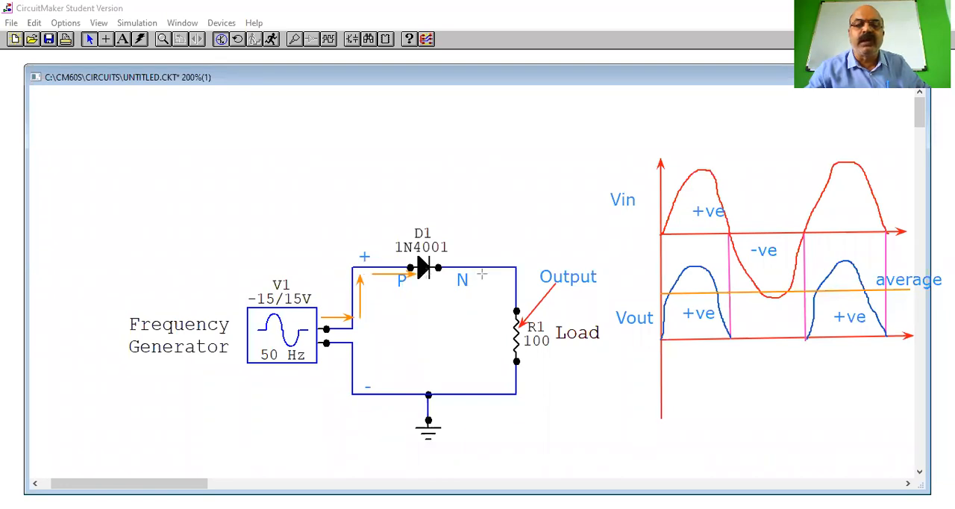
pyautogui.moveTo(498, 273)
pyautogui.mouseDown()
pyautogui.moveTo(503, 382)
pyautogui.moveTo(368, 384)
pyautogui.moveTo(364, 344)
pyautogui.mouseUp()
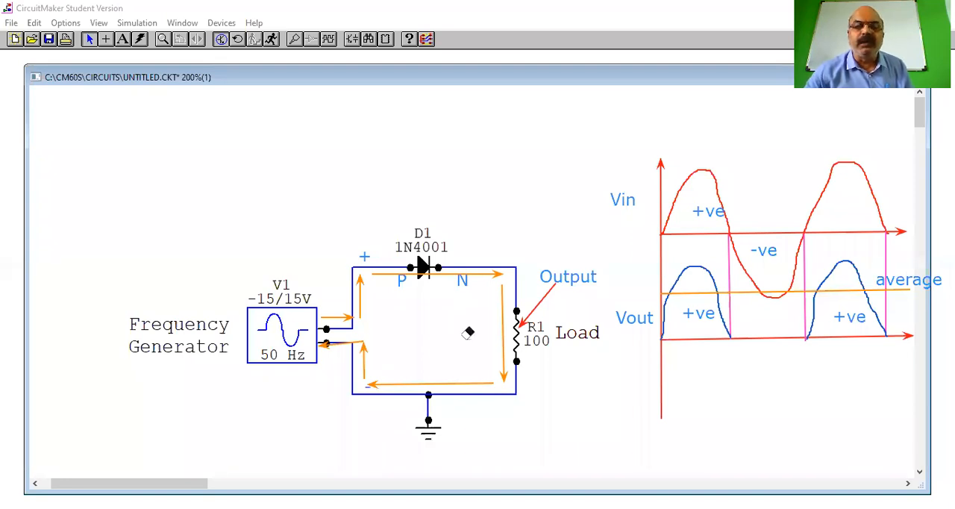
# Erase the orange current arrows around the circuit, together with the "+" on the upper wire and the diode's "P" label
pyautogui.click(363, 360)
pyautogui.click(340, 344)
pyautogui.click(339, 317)
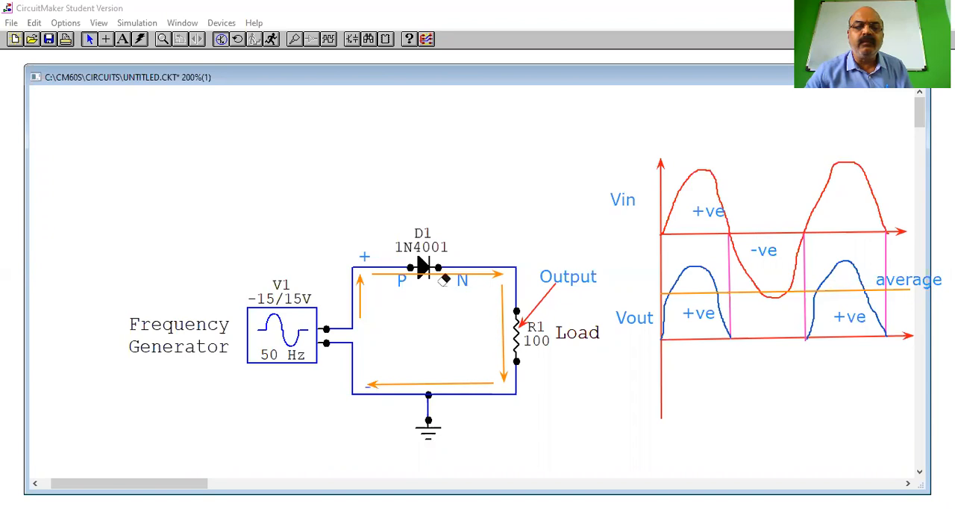
pyautogui.click(443, 273)
pyautogui.click(502, 332)
pyautogui.click(476, 381)
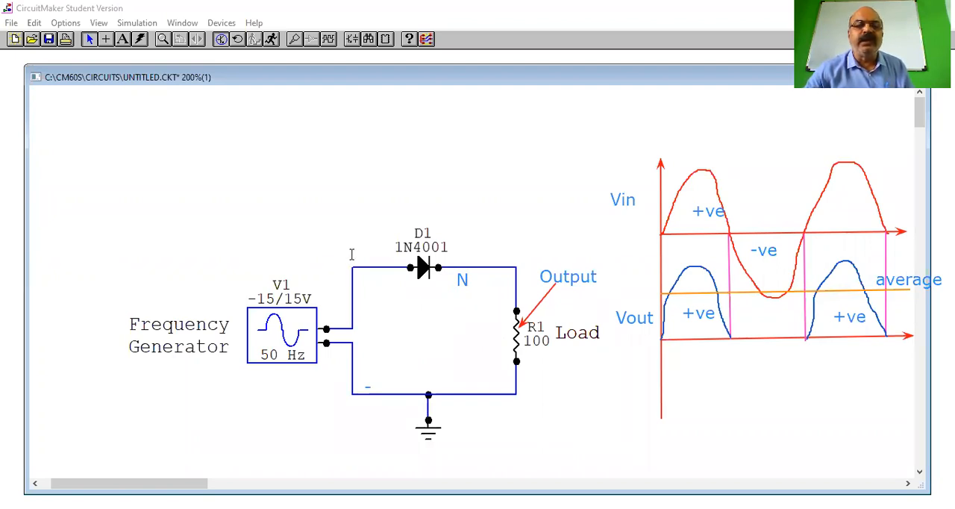
# Reverse the polarity marks for the negative half cycle: "-" on the upper wire and "+" replacing the lower wire's mark
pyautogui.click(522, 219)
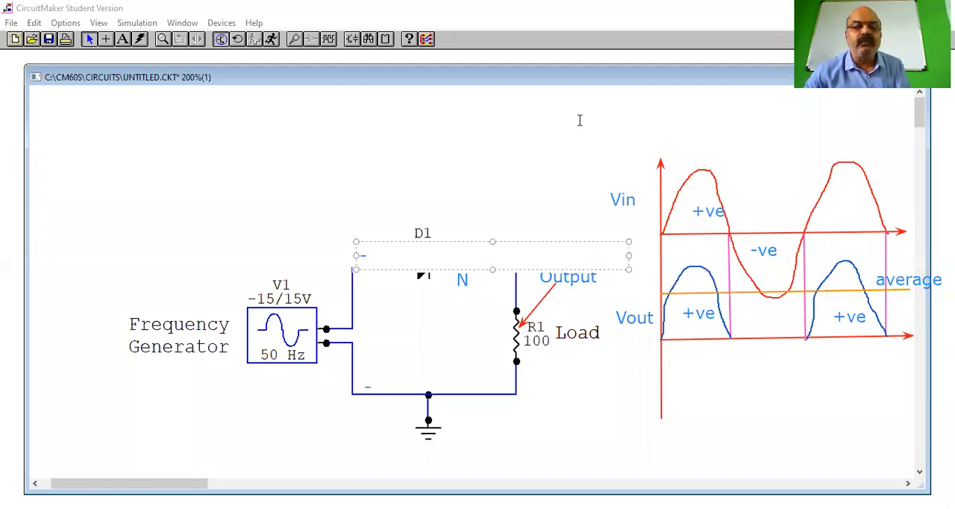
pyautogui.click(312, 110)
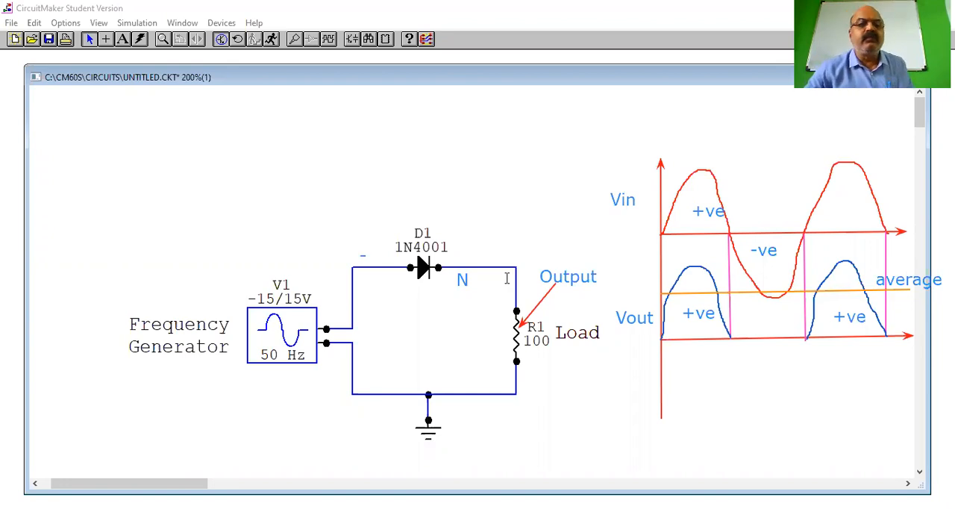
pyautogui.write('+')
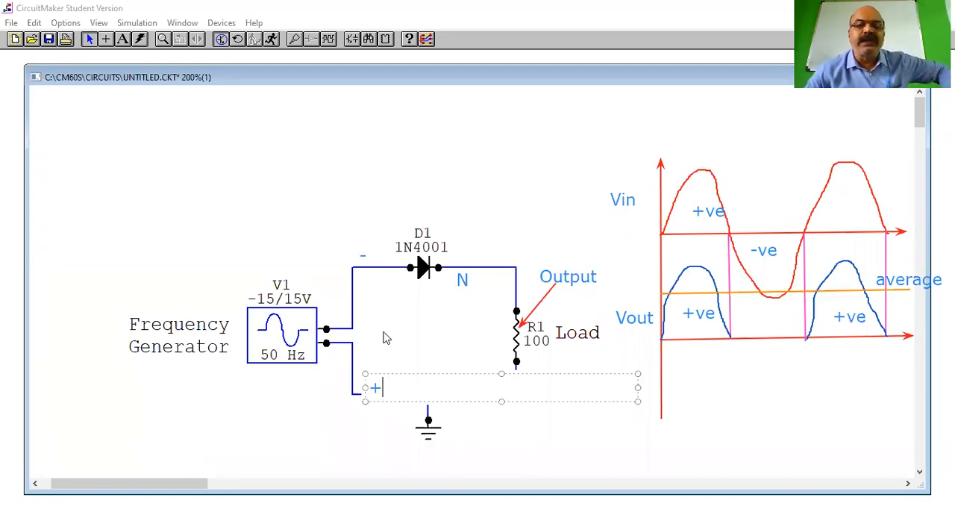
pyautogui.click(367, 268)
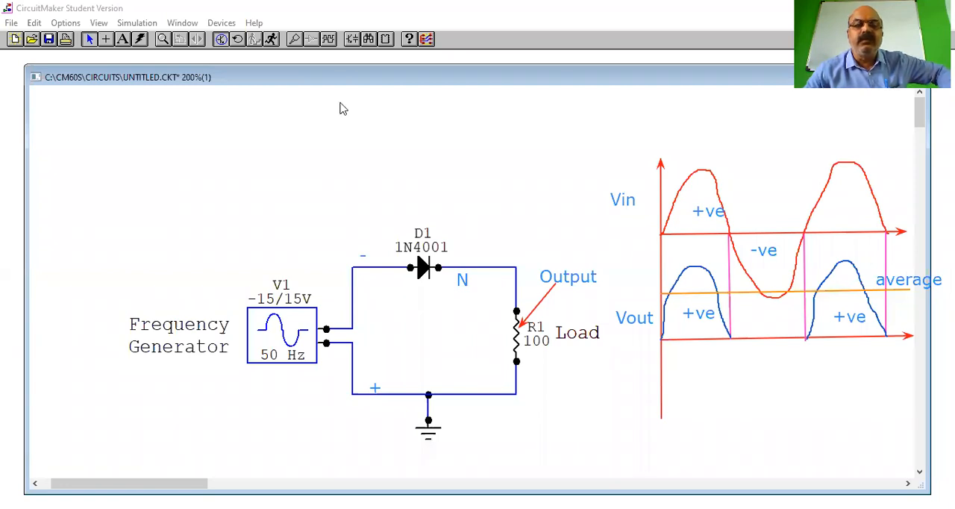
# Add the "P" label back beneath the diode's anode side
pyautogui.click(384, 282)
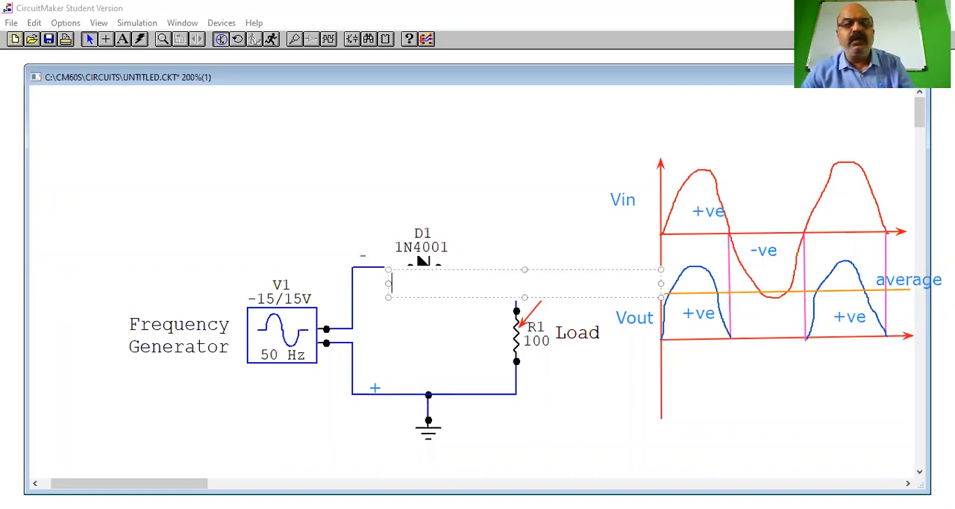
pyautogui.write('P')
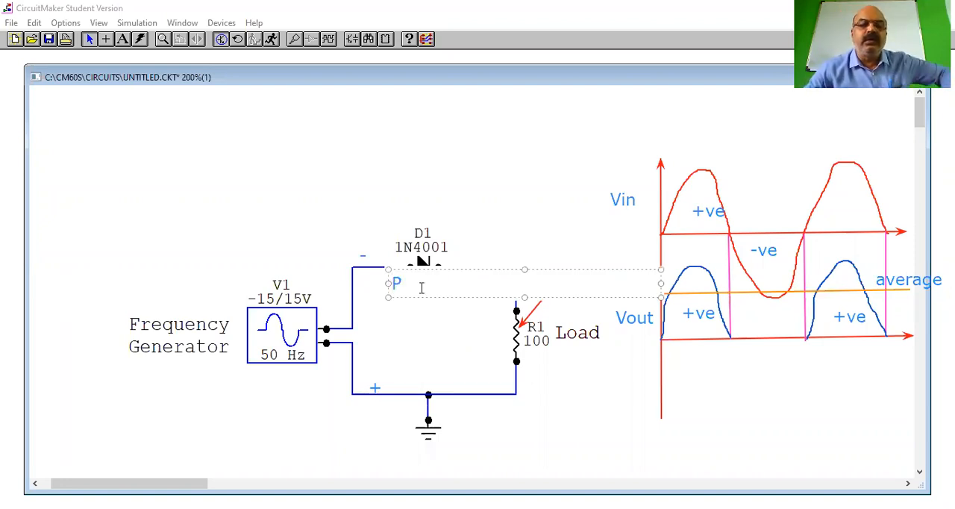
pyautogui.click(365, 251)
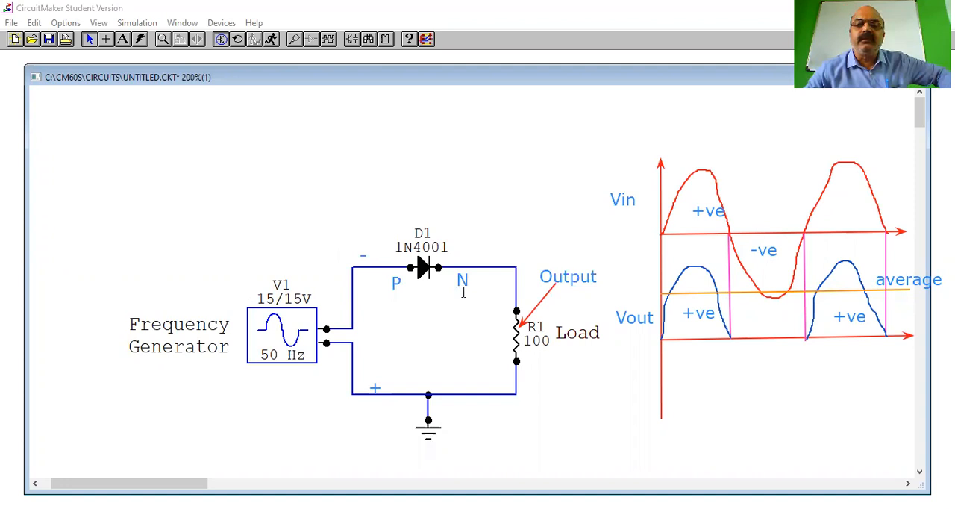
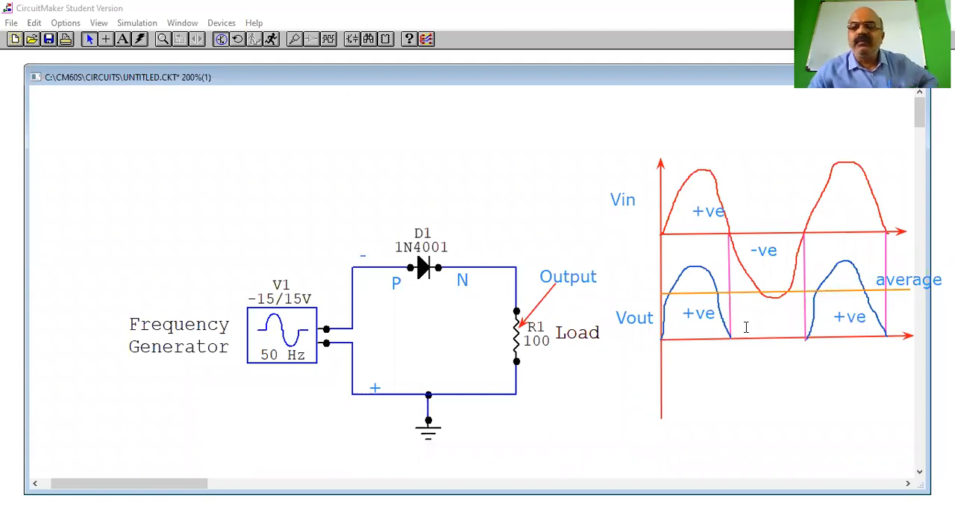
# Label the gap between the two positive Vout humps "0 V" and circle the label freehand in orange
pyautogui.click(816, 332)
pyautogui.write('0')
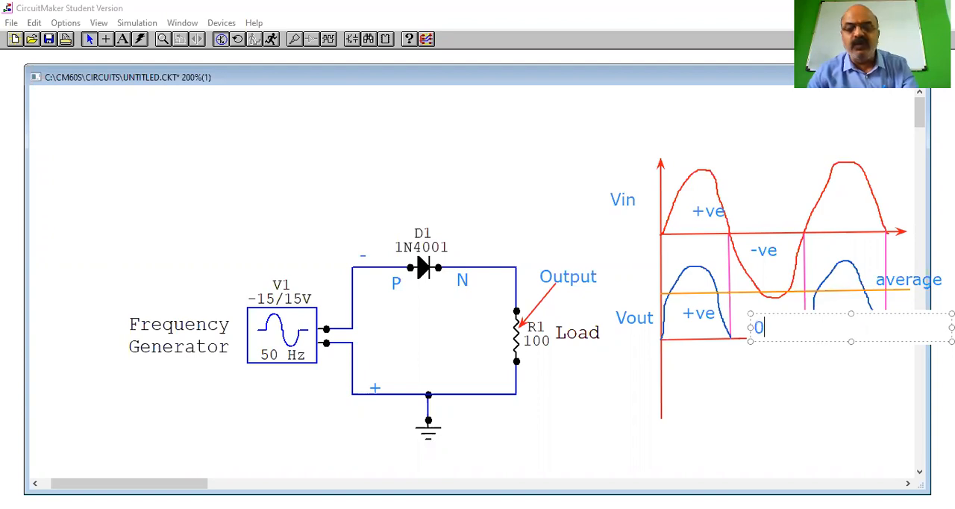
pyautogui.write(' V')
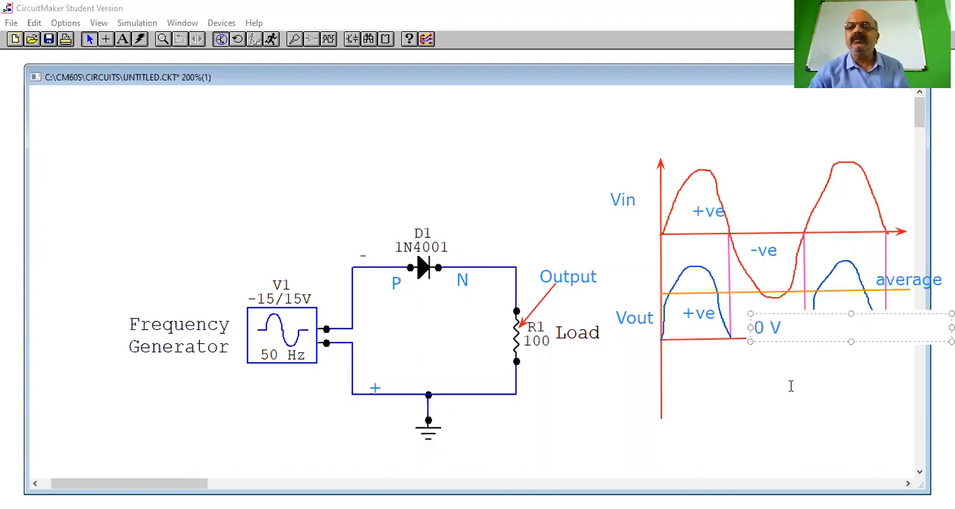
pyautogui.click(789, 388)
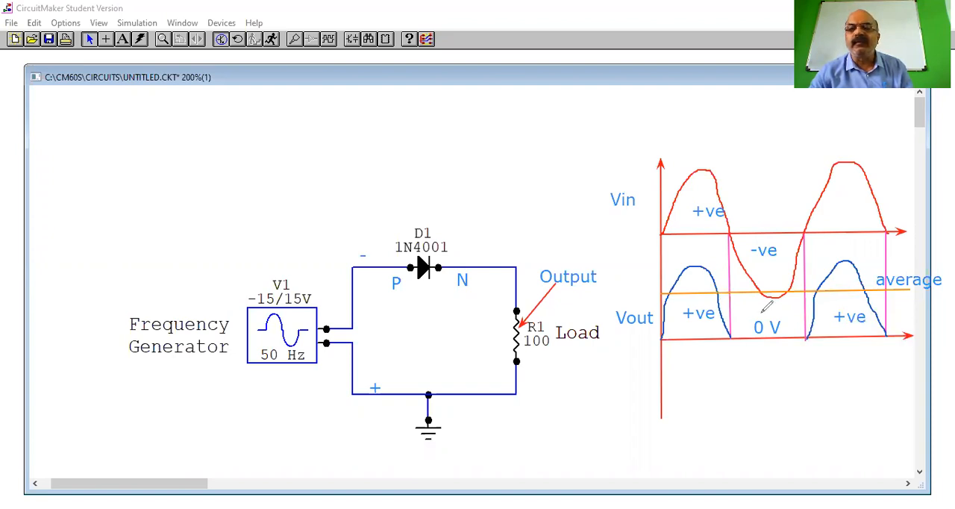
pyautogui.moveTo(735, 325)
pyautogui.mouseDown()
pyautogui.moveTo(792, 356)
pyautogui.moveTo(758, 315)
pyautogui.mouseUp()
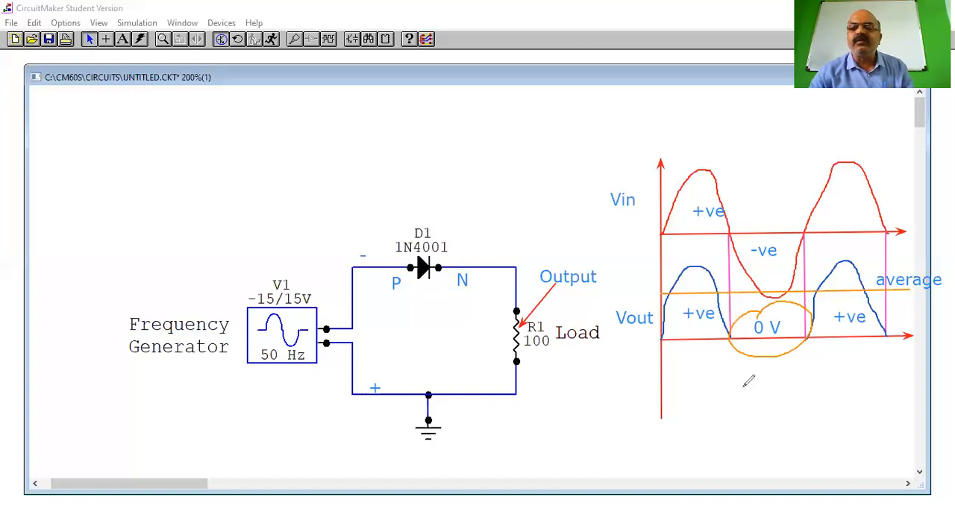